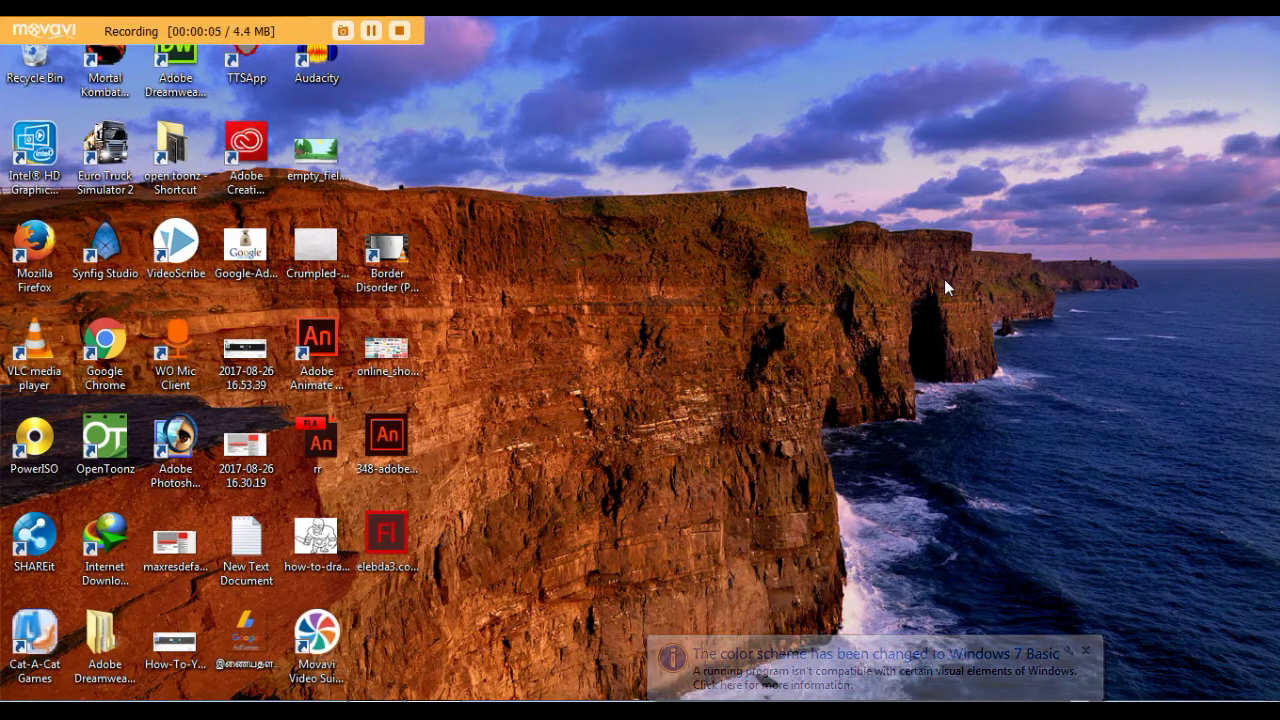
# Launch Adobe Animate from the desktop and adjust the Tools panel's width to show two columns of tools
pyautogui.doubleClick(327, 360)
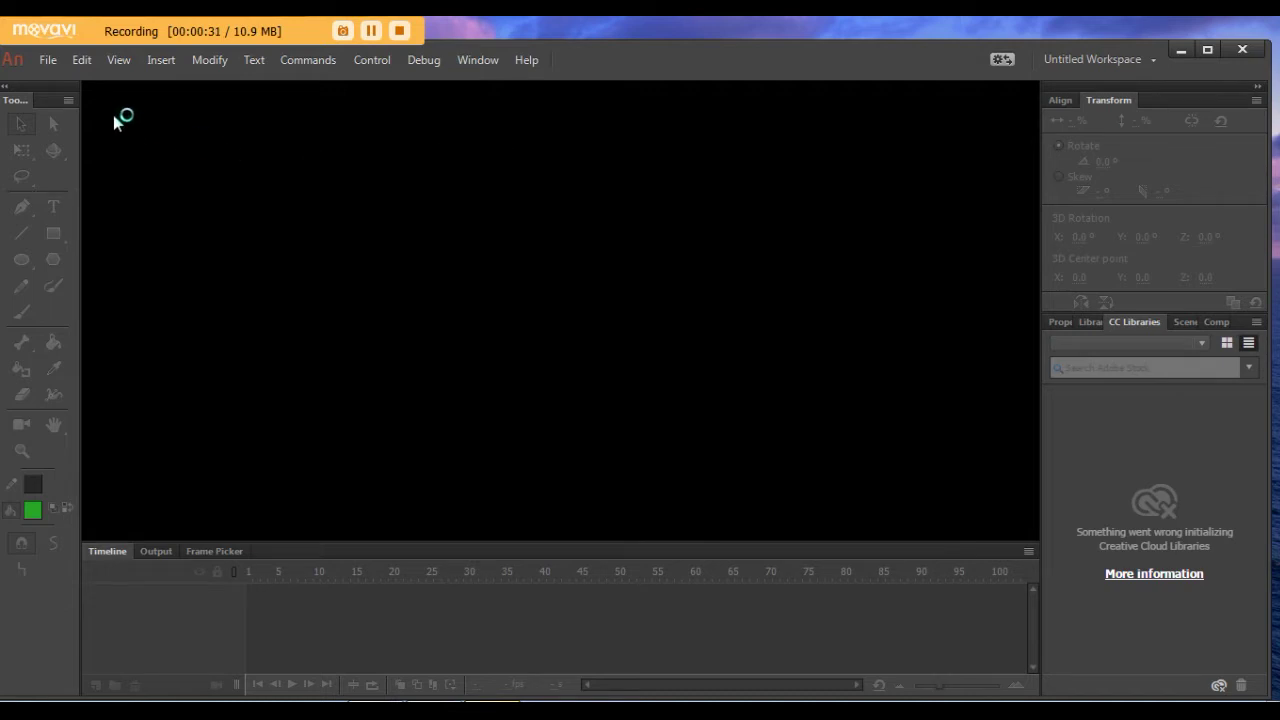
pyautogui.moveTo(49, 104); pyautogui.dragTo(3, 157)
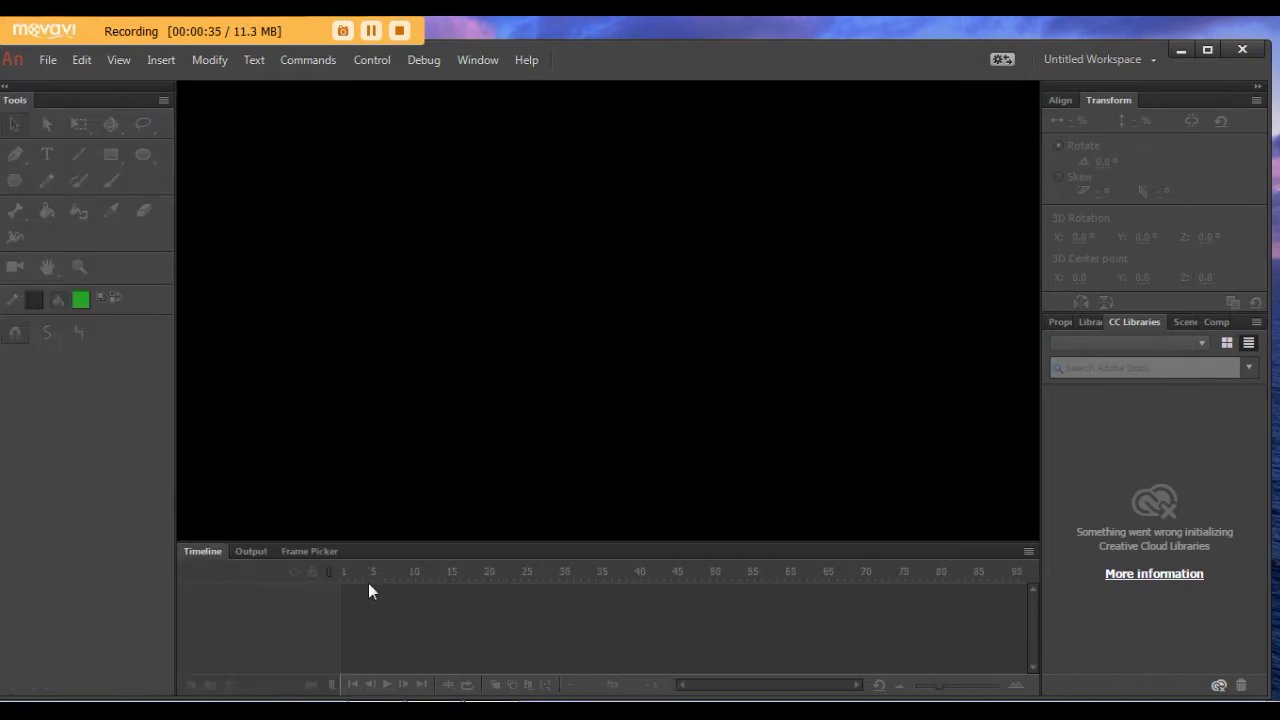
pyautogui.moveTo(172, 399); pyautogui.dragTo(90, 396)
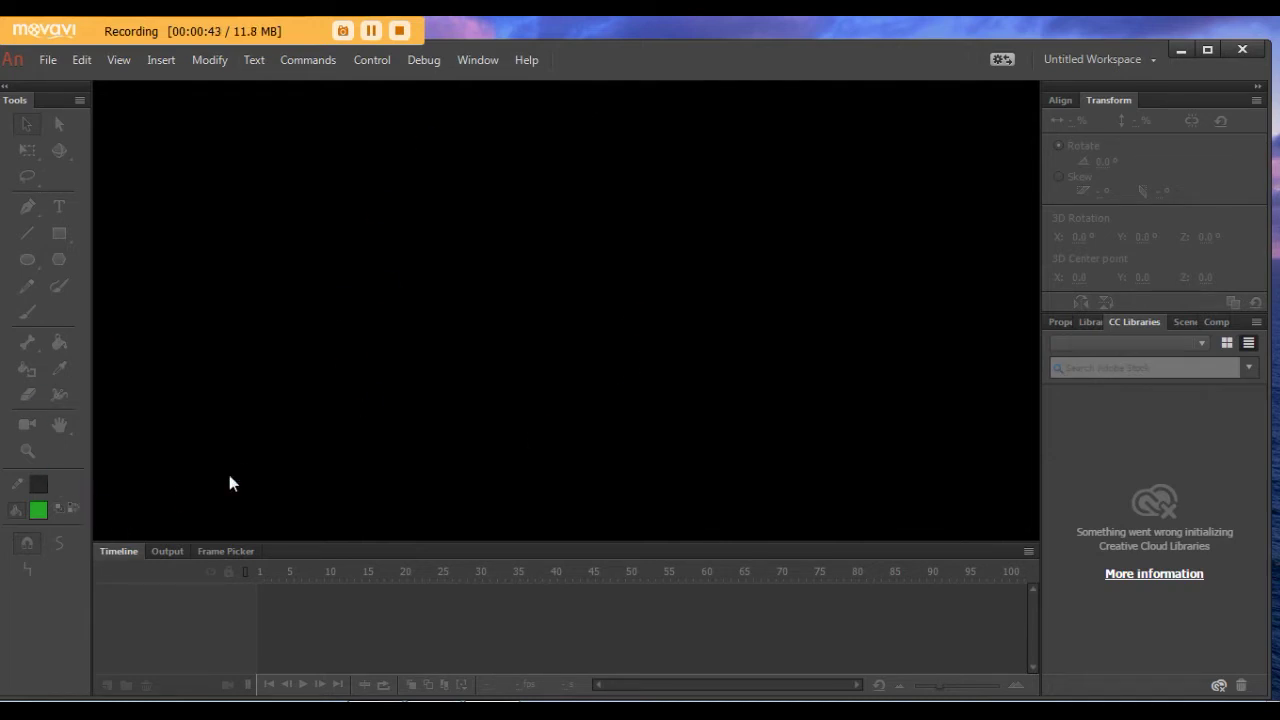
# View the Output and Frame Picker panels, ending back on the Timeline
pyautogui.click(176, 554)
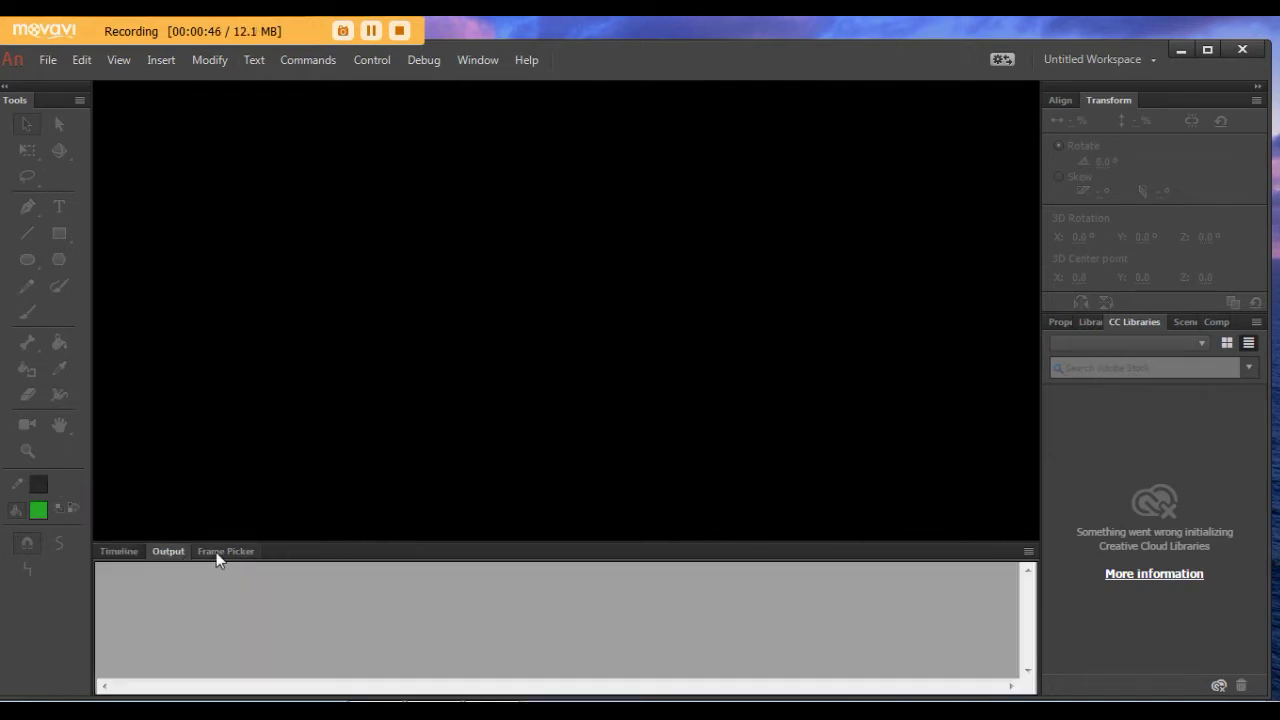
pyautogui.click(216, 552)
pyautogui.click(132, 552)
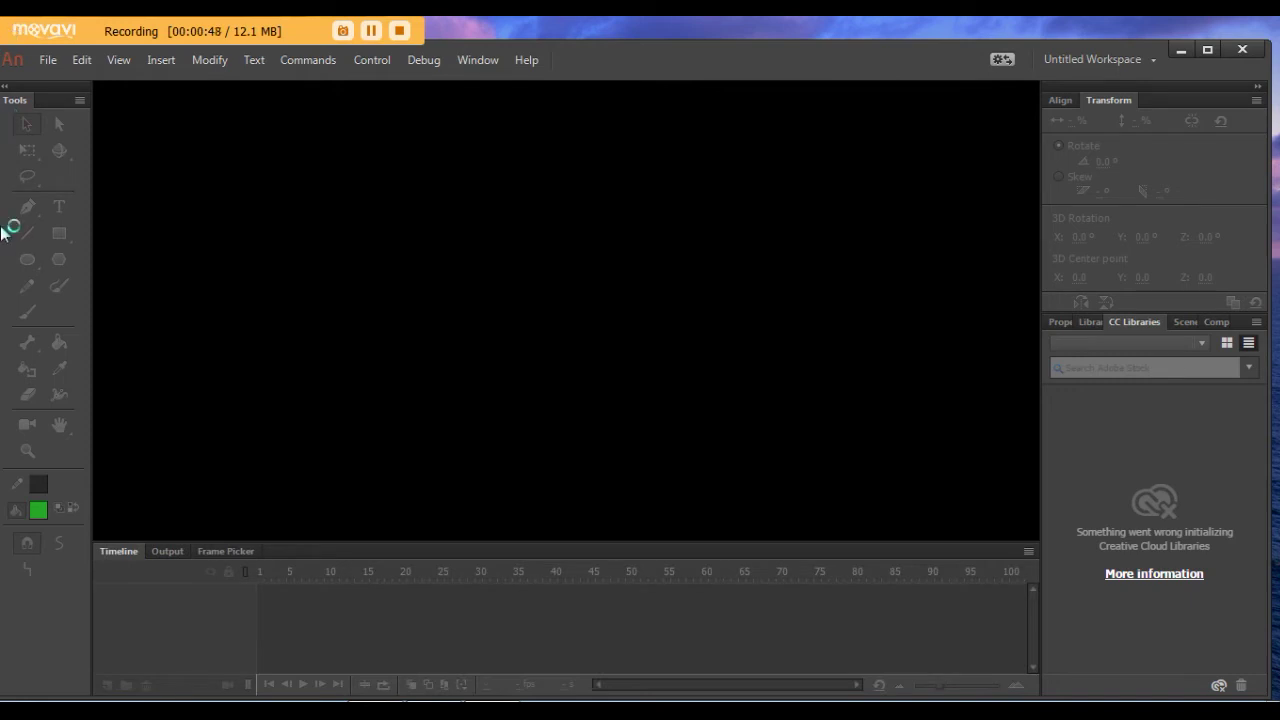
# Open the Compiler Errors panel, try docking it beside the Tools panel, and close it after undocking it
pyautogui.click(477, 60)
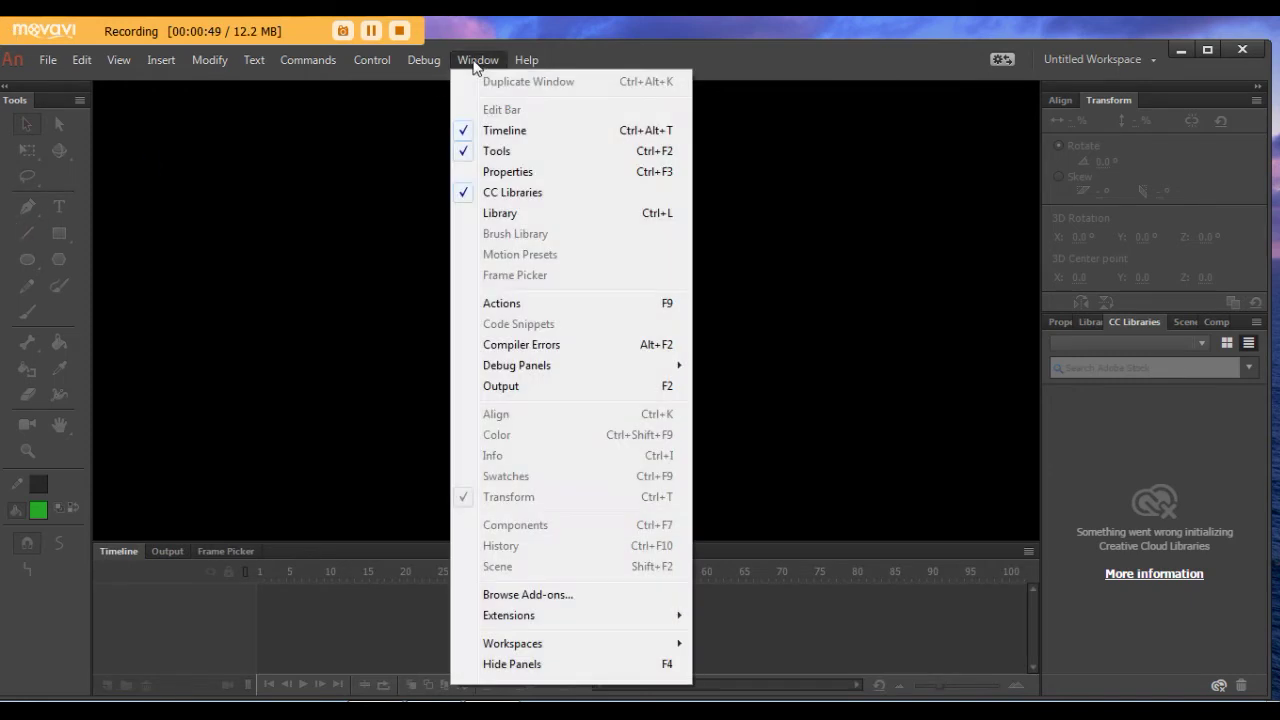
pyautogui.click(531, 343)
pyautogui.moveTo(454, 41); pyautogui.dragTo(620, 258)
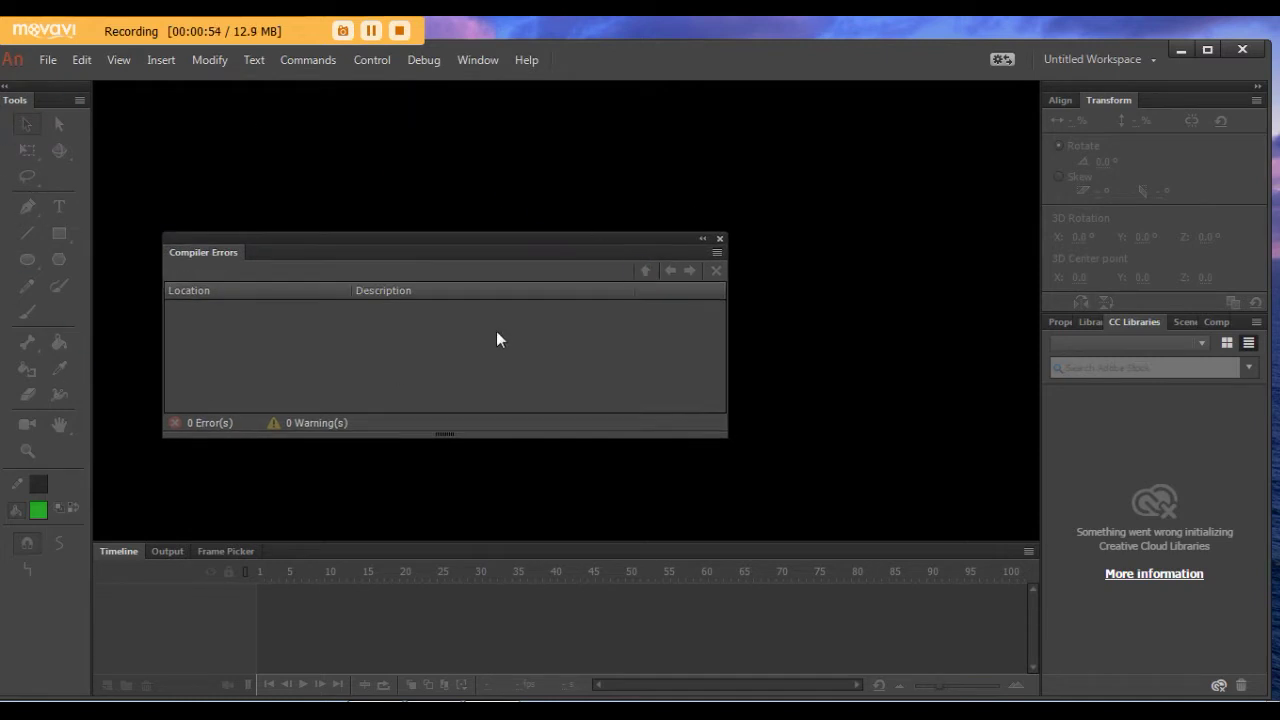
pyautogui.moveTo(594, 251); pyautogui.dragTo(110, 218)
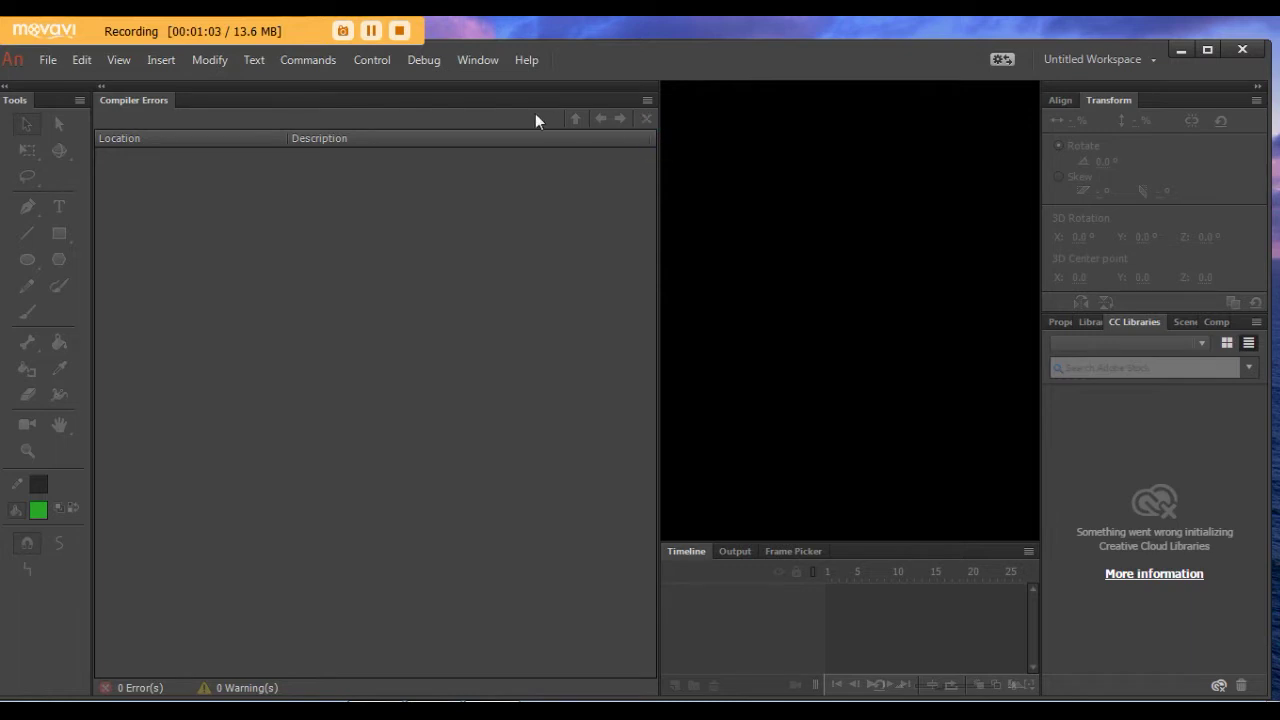
pyautogui.moveTo(538, 103); pyautogui.dragTo(697, 162)
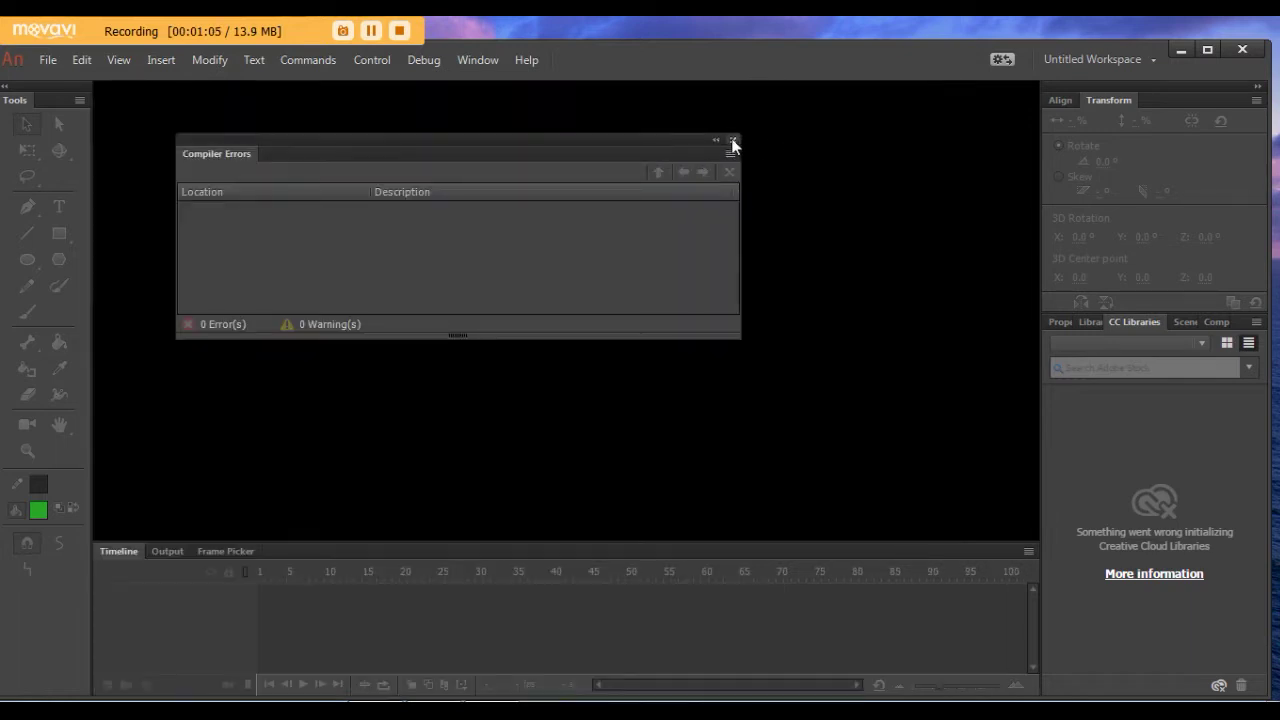
pyautogui.click(732, 142)
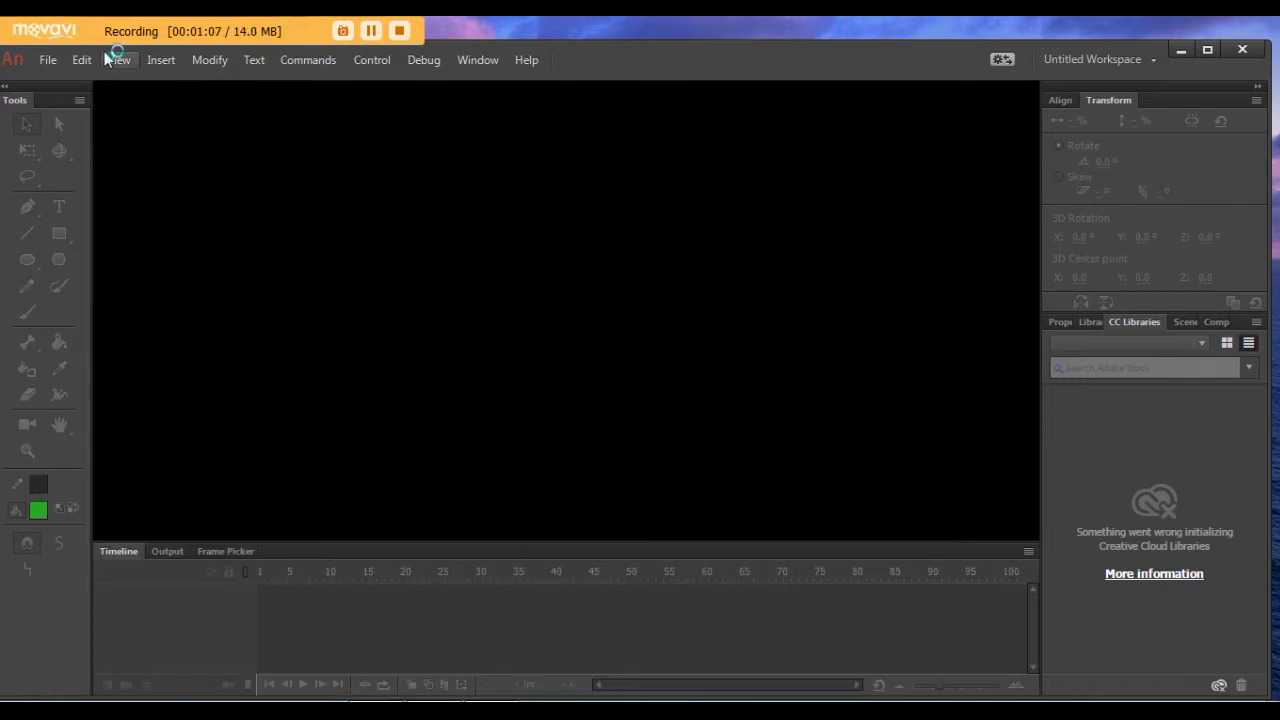
# Create a new AIR for Android document 800 px wide and 400 px high at 24 fps
pyautogui.click(50, 57)
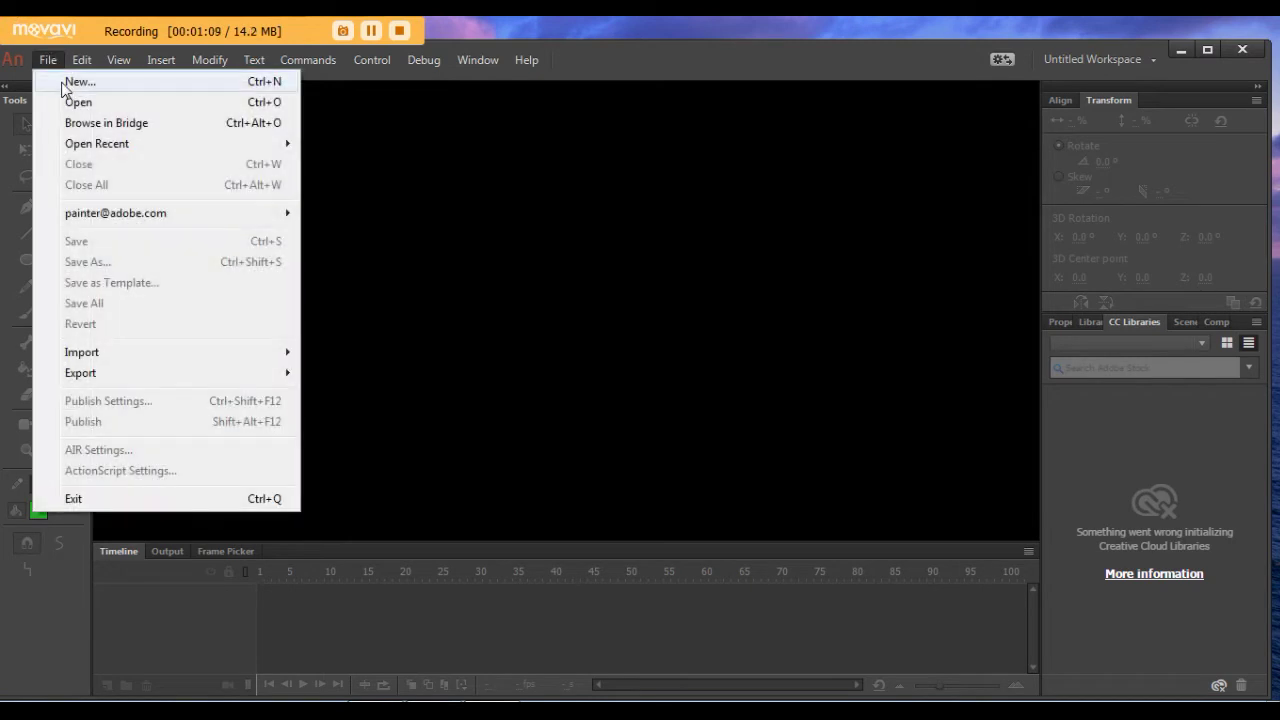
pyautogui.click(70, 82)
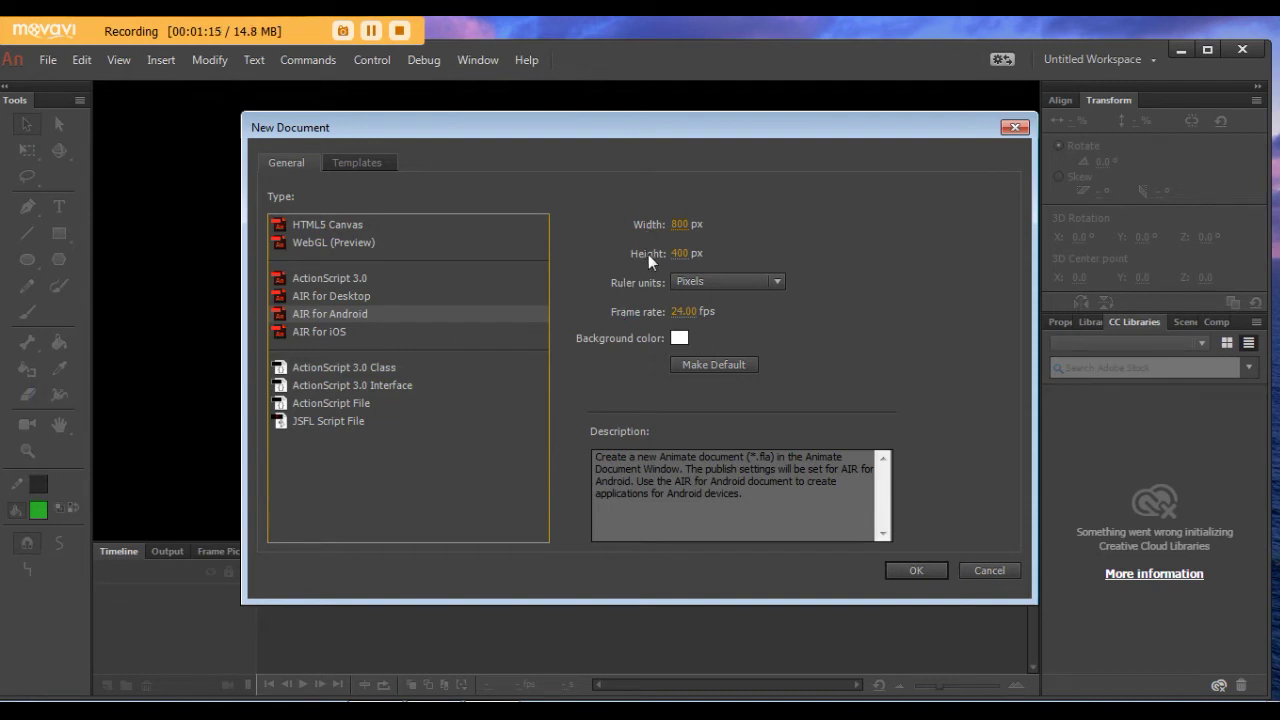
pyautogui.moveTo(686, 228); pyautogui.dragTo(679, 228)
pyautogui.click(680, 230)
pyautogui.click(679, 254)
pyautogui.click(681, 255)
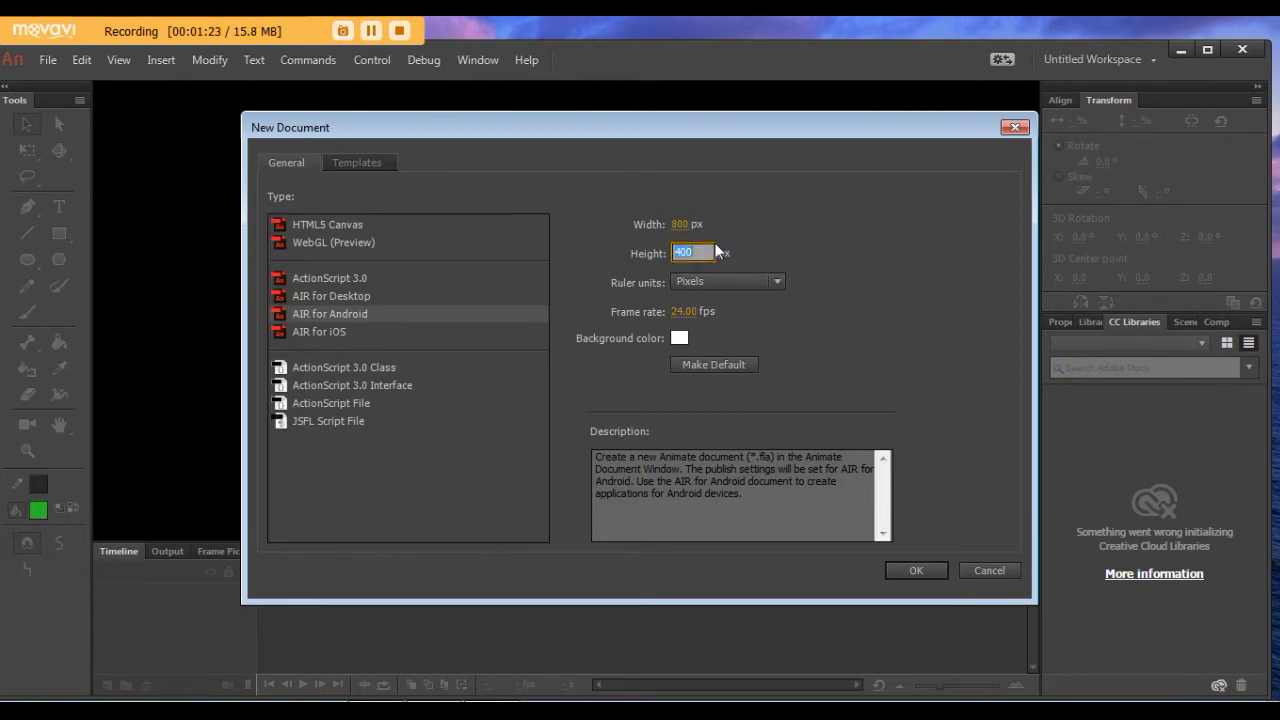
pyautogui.press('Return')
pyautogui.click(915, 571)
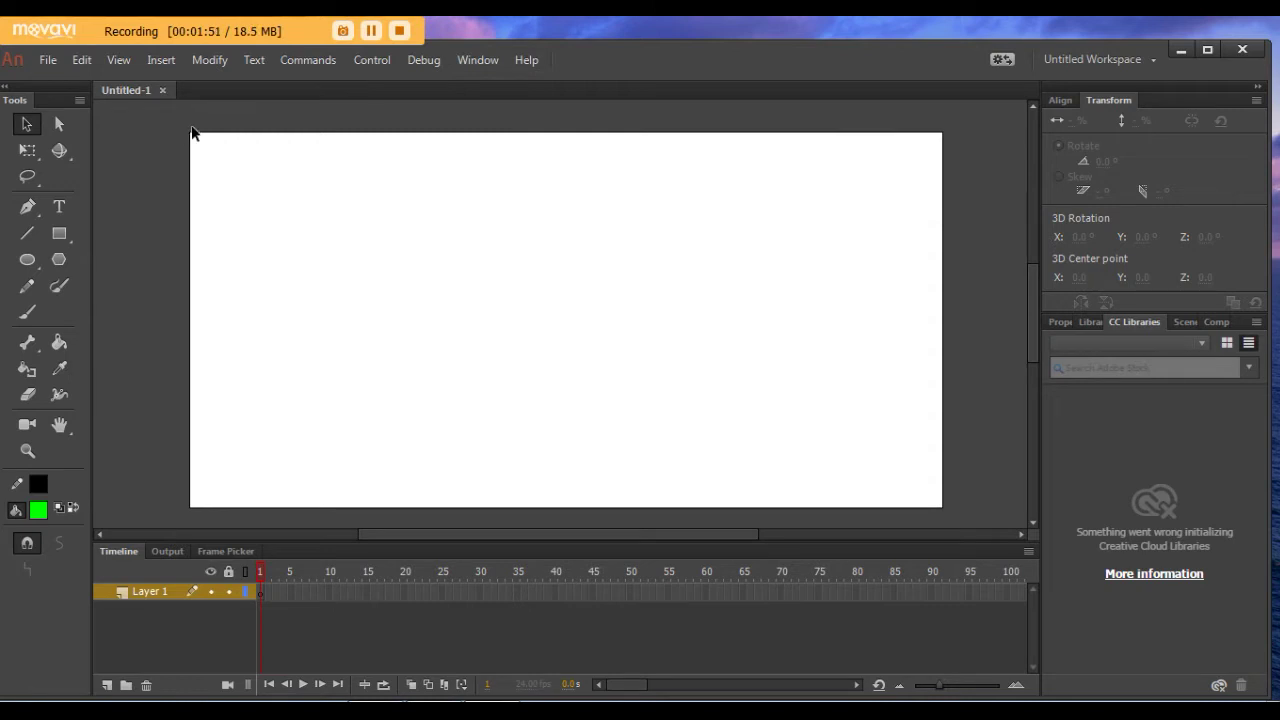
# Draw two black-outlined rectangles without fill, one along the stage's edges and a slightly larger one around it
pyautogui.click(60, 236)
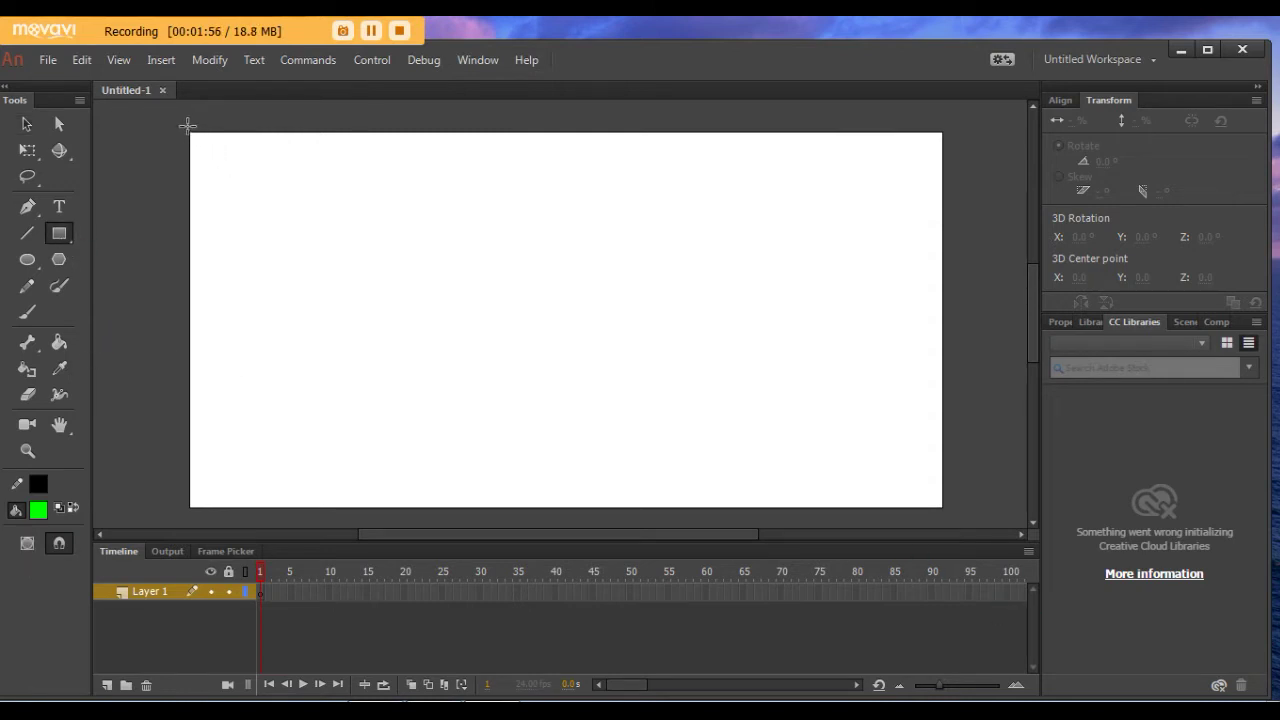
pyautogui.moveTo(190, 132)
pyautogui.mouseDown()
pyautogui.moveTo(354, 251)
pyautogui.moveTo(186, 172)
pyautogui.mouseUp()
pyautogui.hotkey('ctrl', 'z')
pyautogui.click(37, 511)
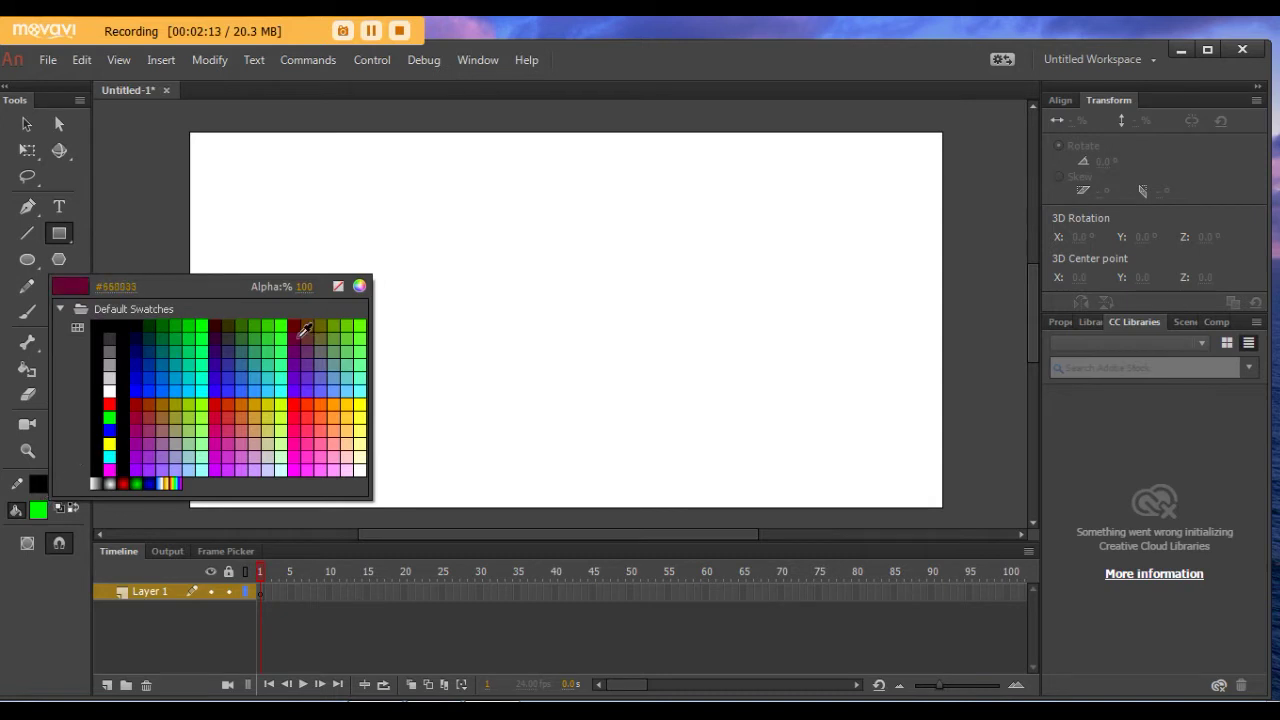
pyautogui.click(338, 288)
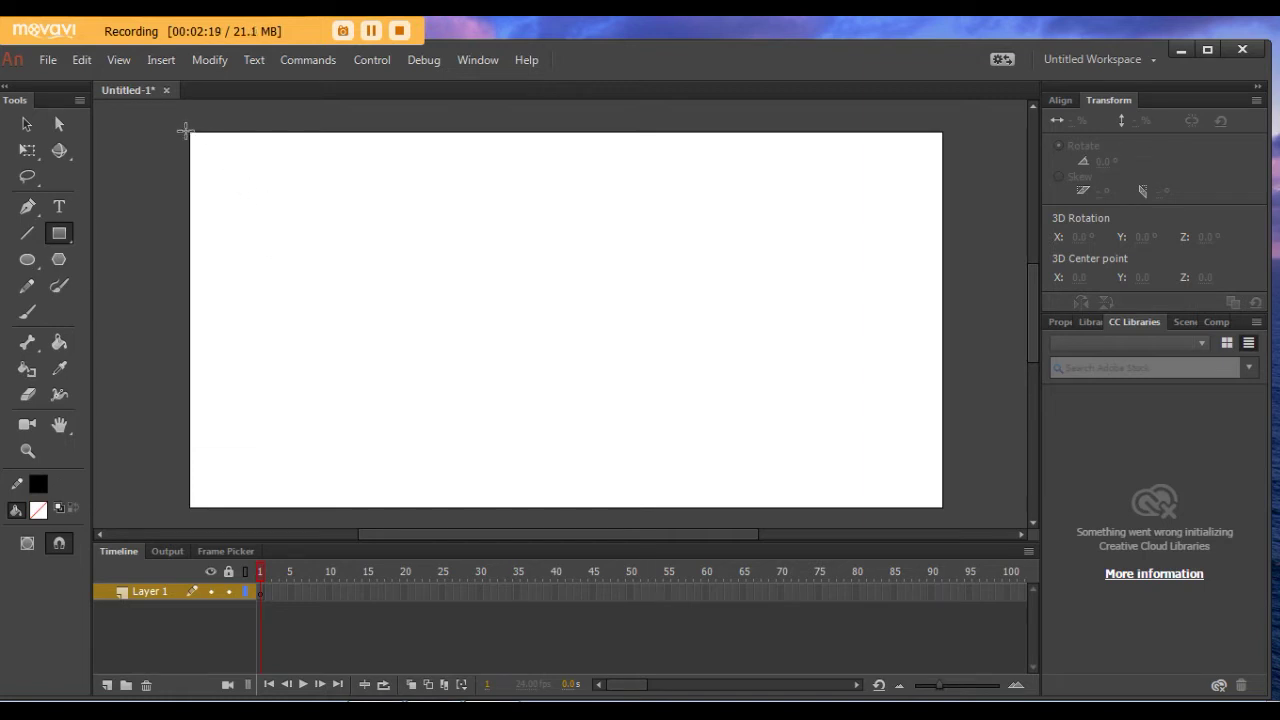
pyautogui.moveTo(193, 136); pyautogui.dragTo(944, 509)
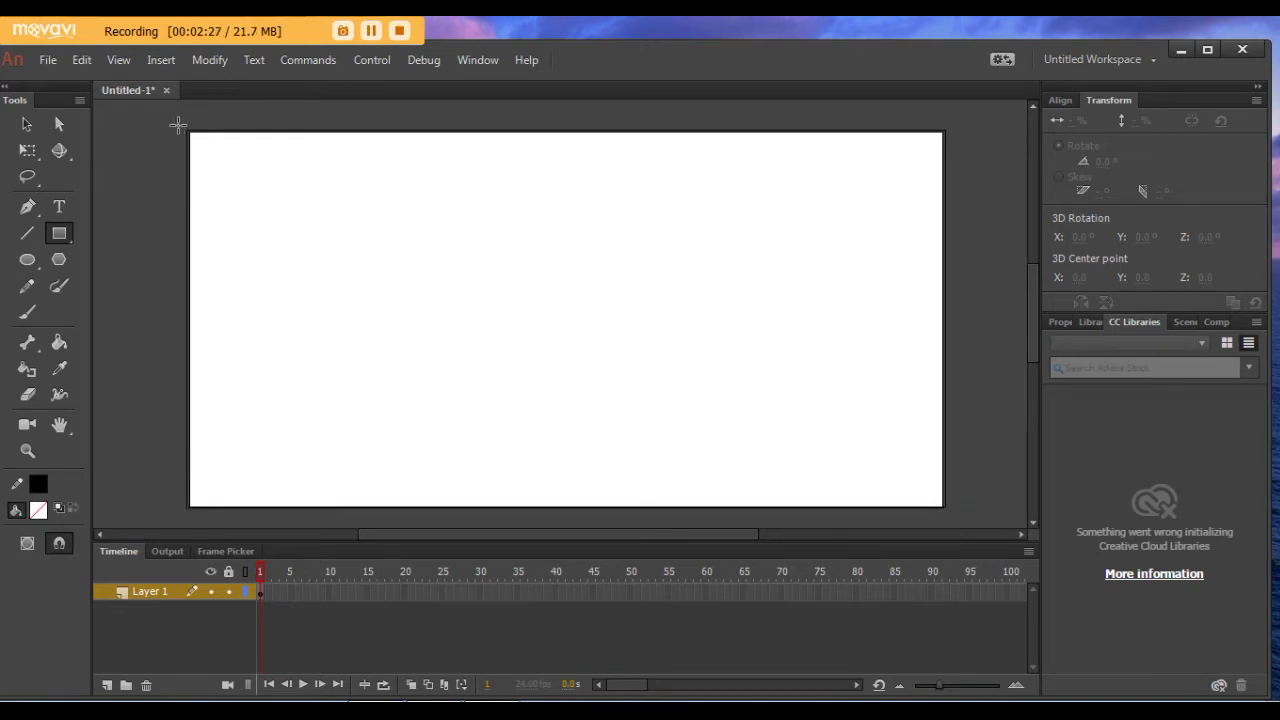
pyautogui.moveTo(178, 125); pyautogui.dragTo(958, 522)
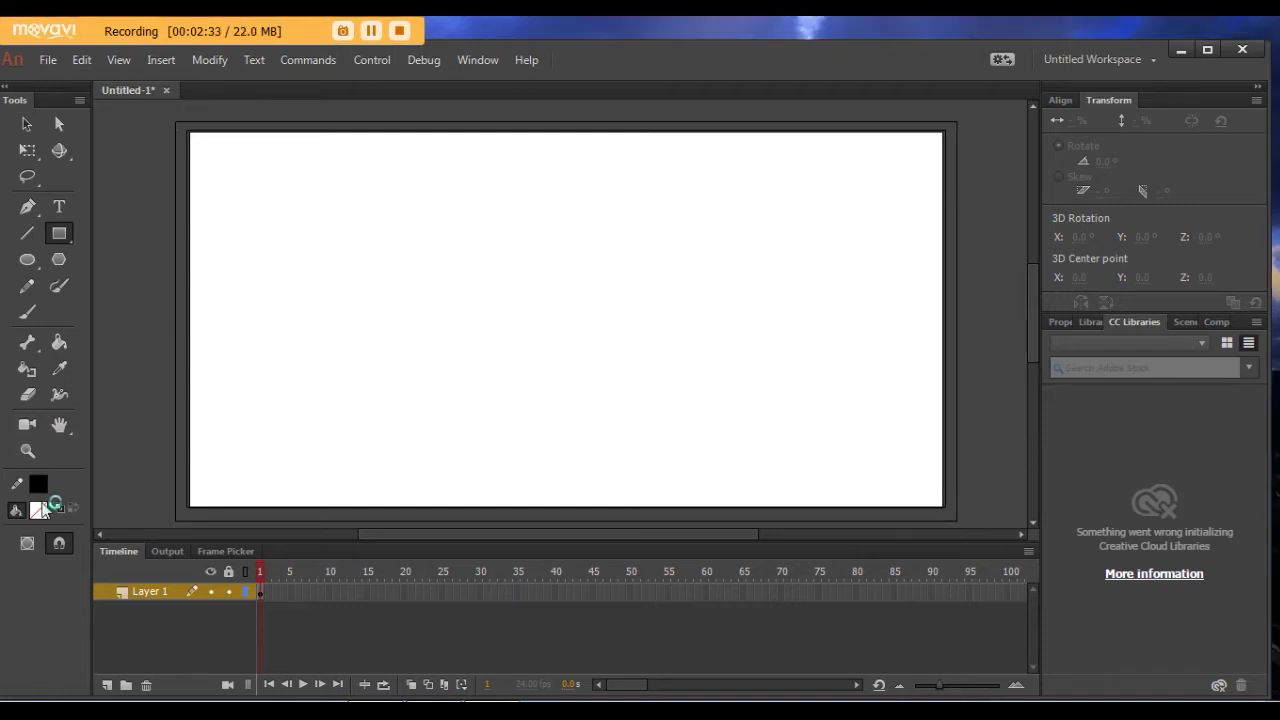
# Fill the band between the two rectangles with blue #0000FF using the Paint Bucket tool
pyautogui.click(45, 494)
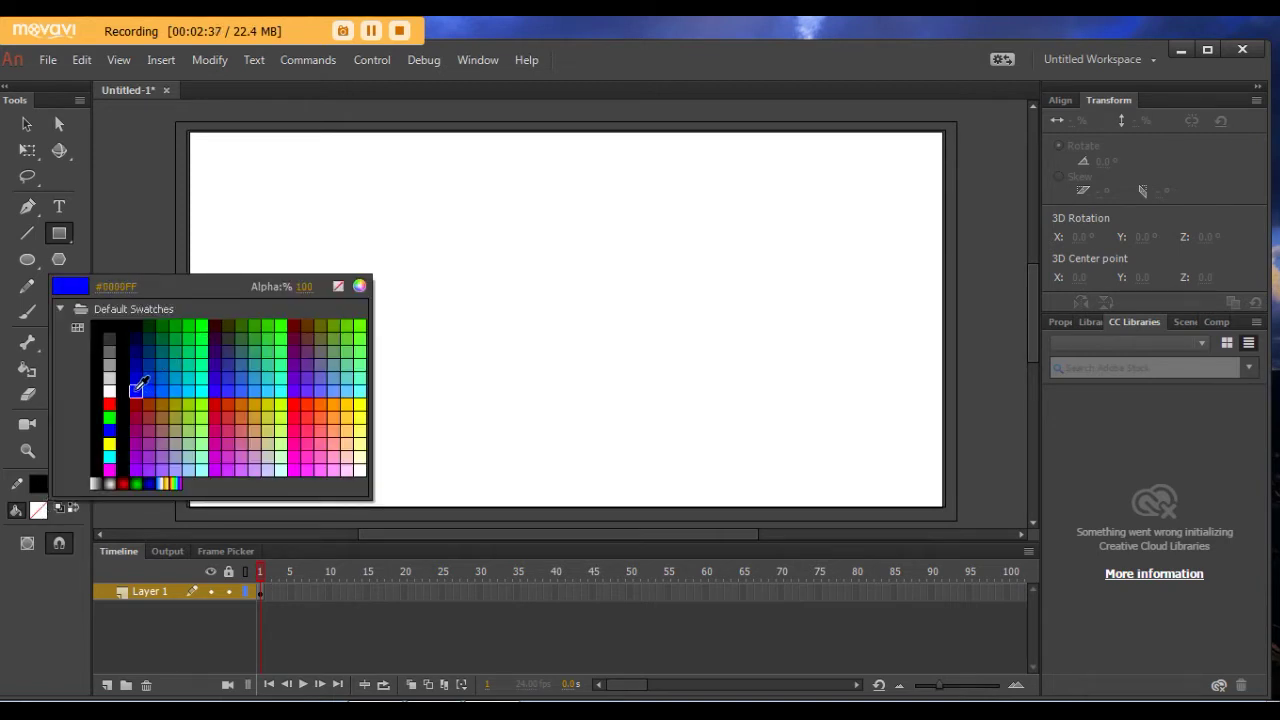
pyautogui.click(135, 381)
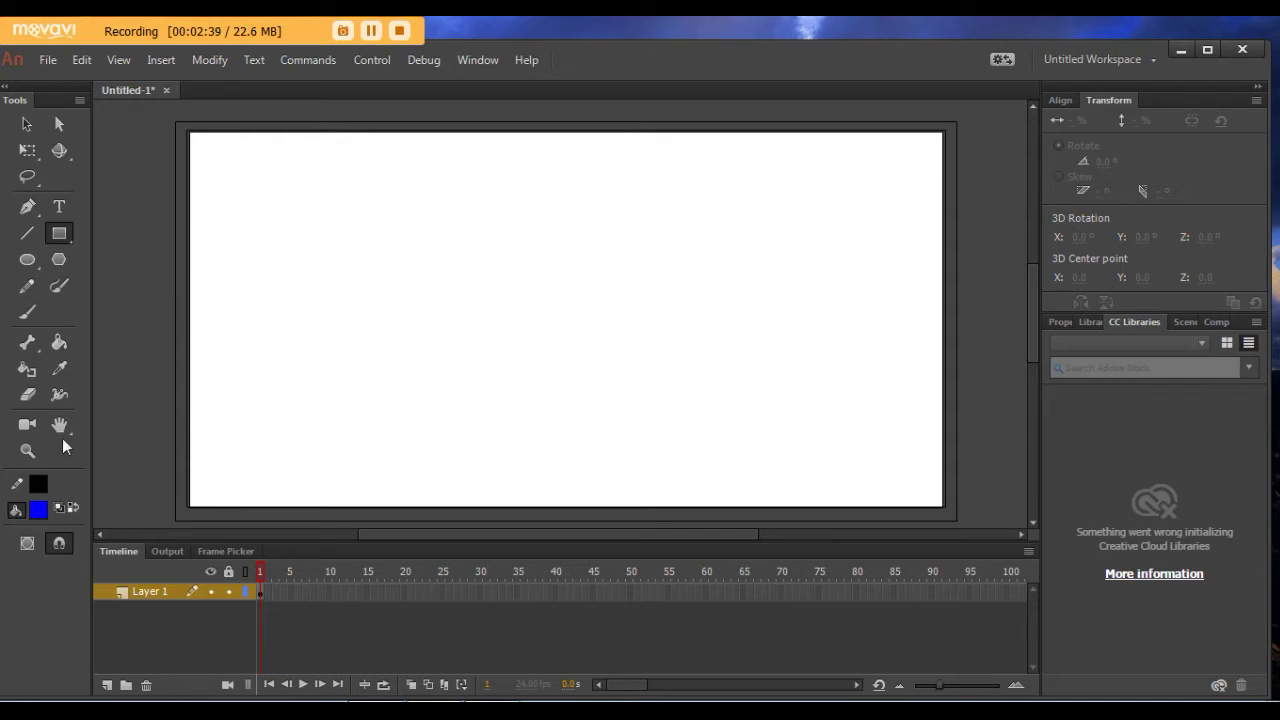
pyautogui.click(58, 347)
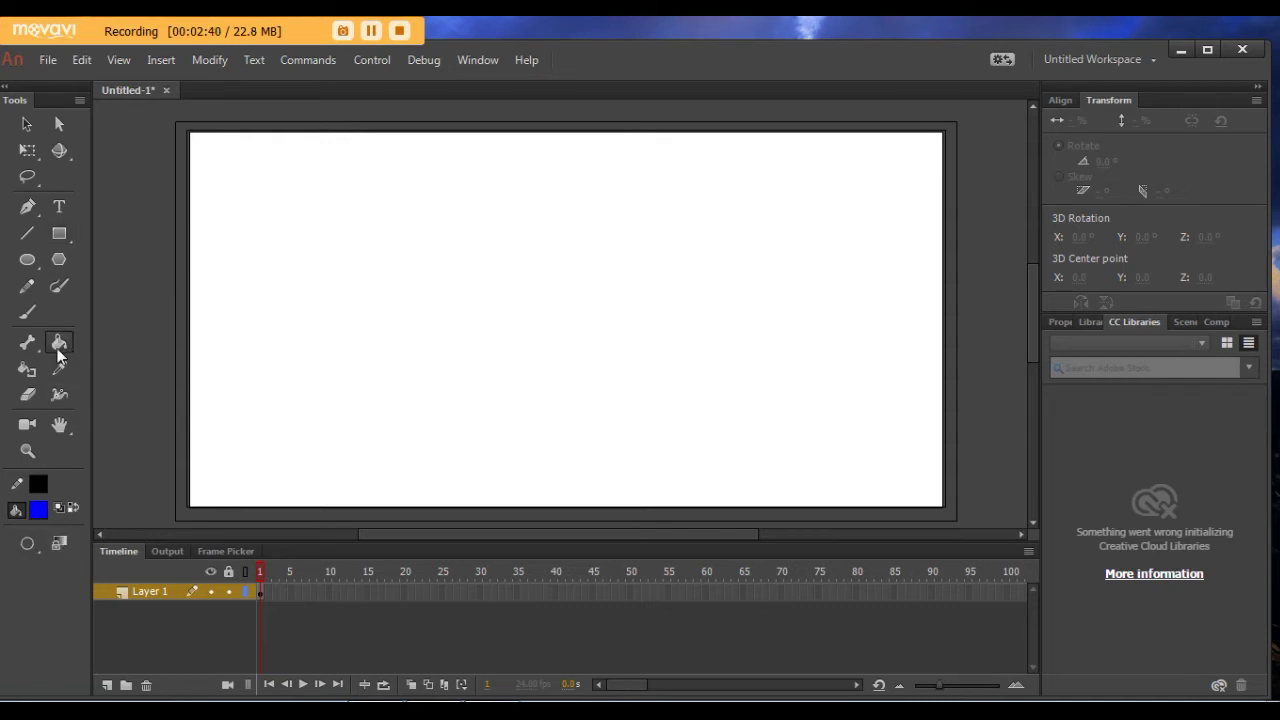
pyautogui.click(185, 366)
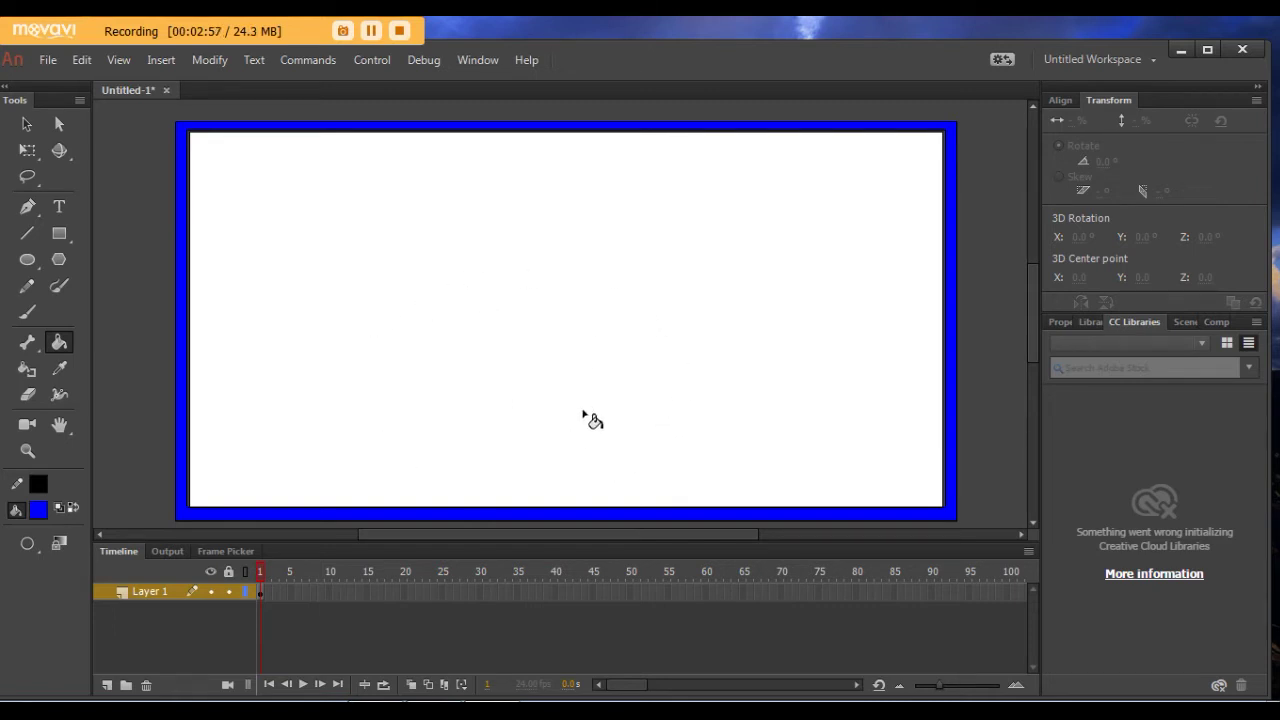
# Import the Crumpled-Free-Paper-Background-for-You PNG image from the desktop to the stage
pyautogui.click(45, 61)
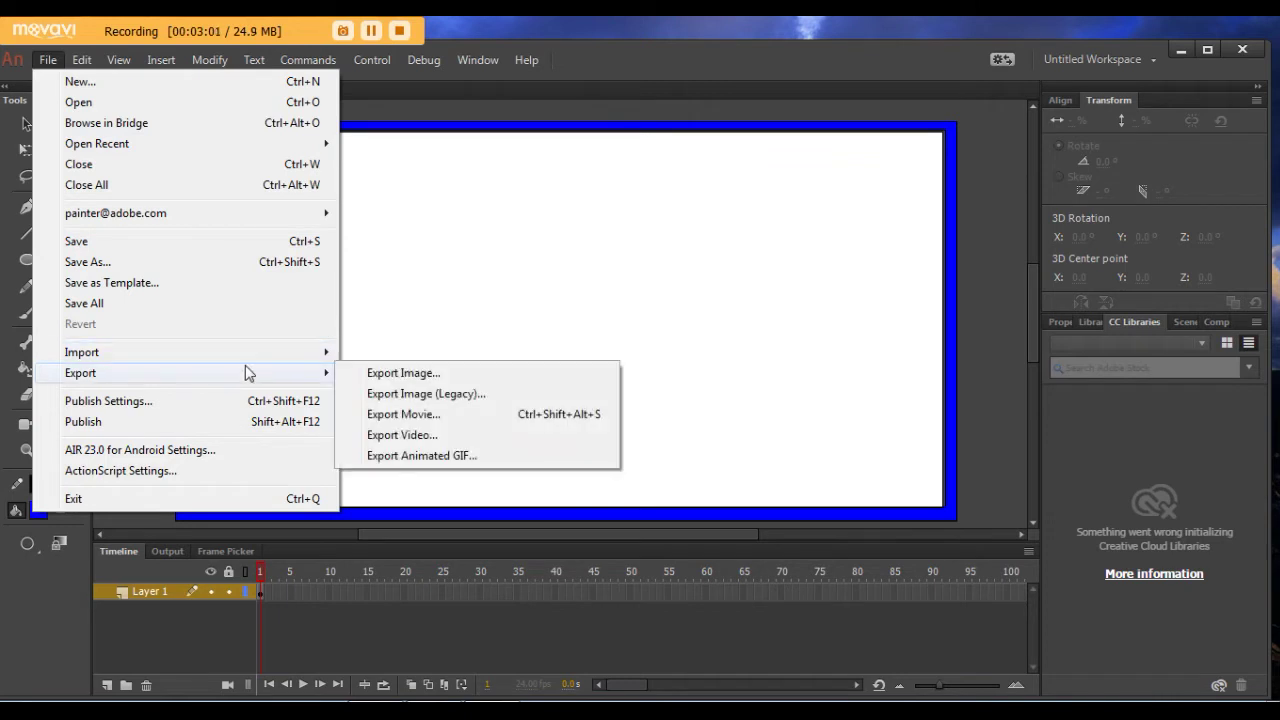
pyautogui.moveTo(258, 364)
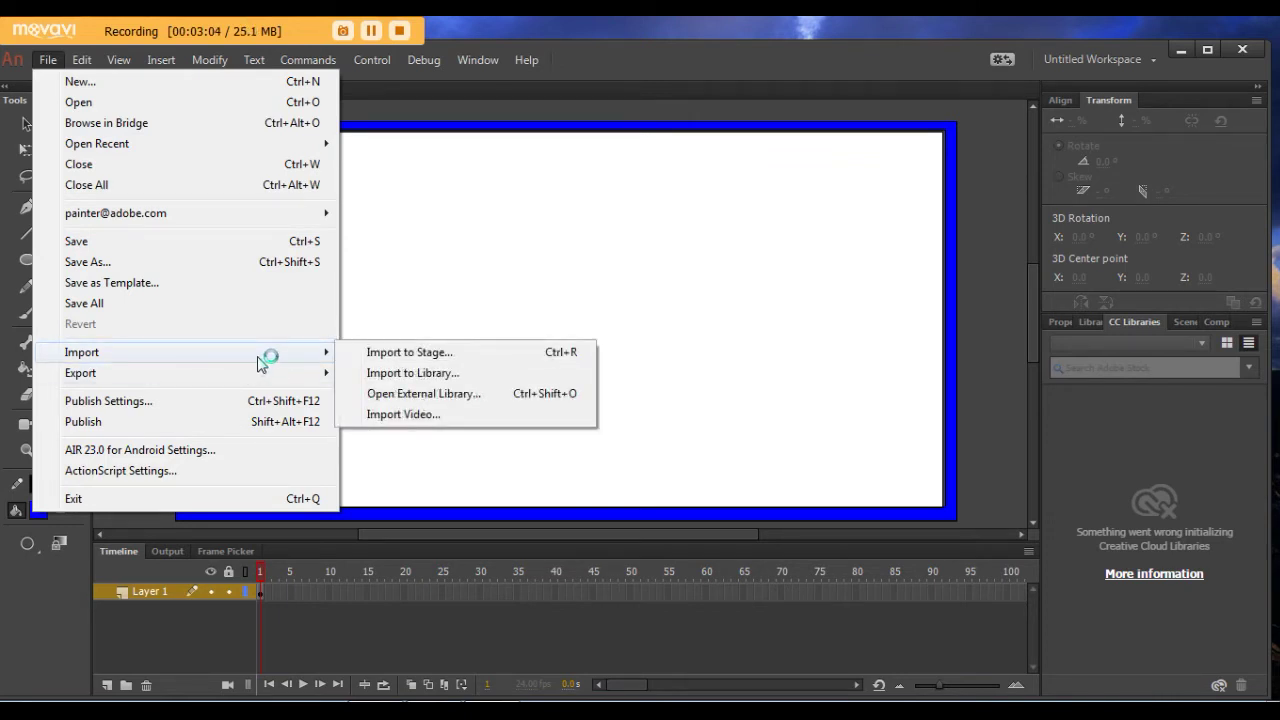
pyautogui.click(393, 355)
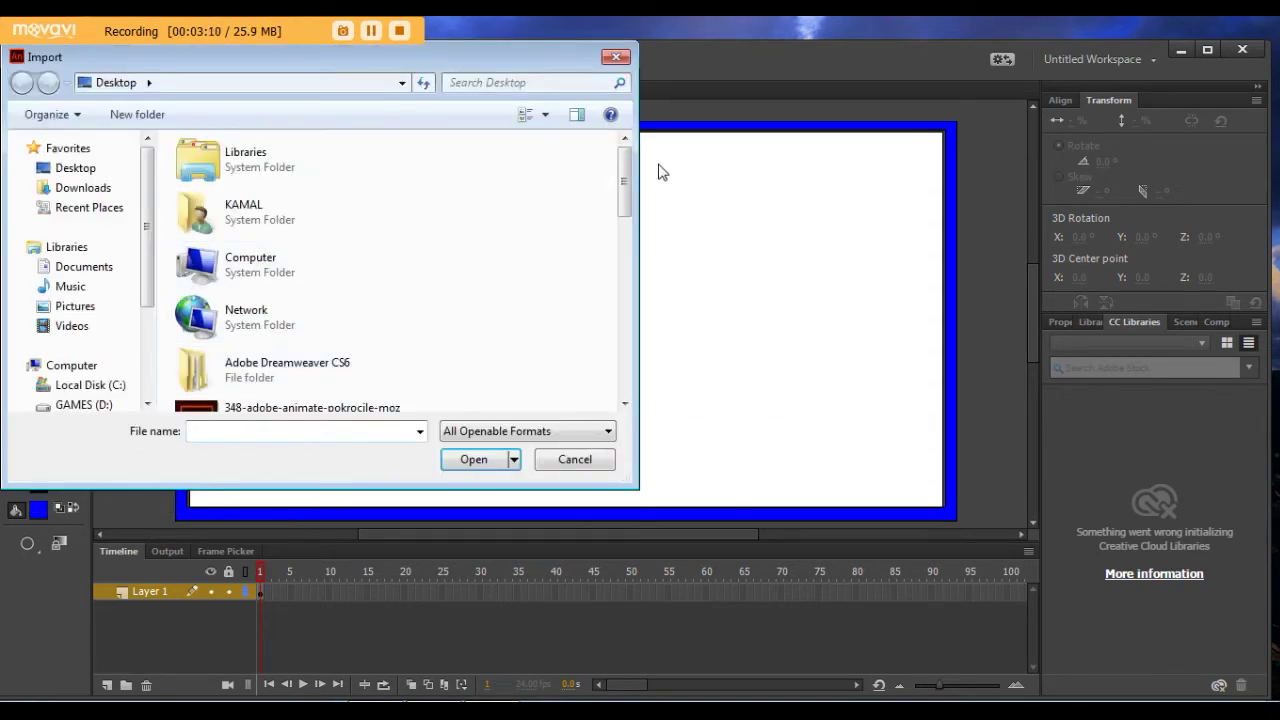
pyautogui.moveTo(627, 177); pyautogui.dragTo(629, 257)
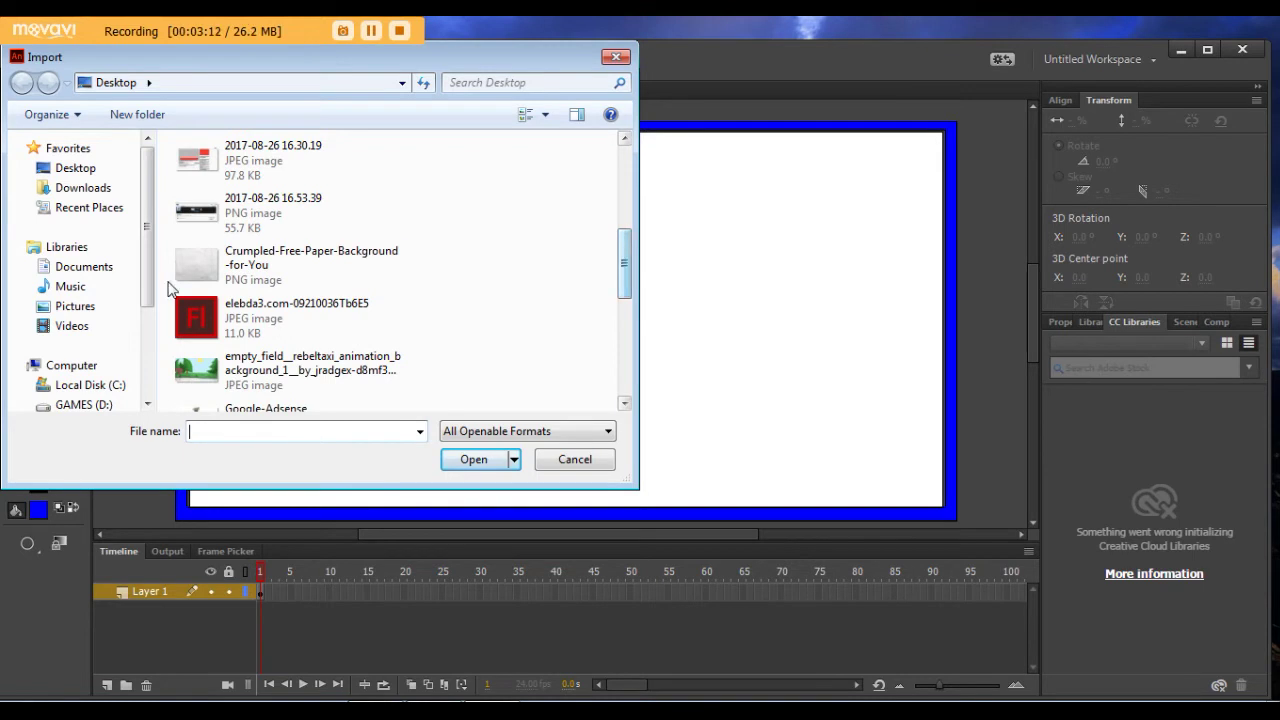
pyautogui.click(372, 268)
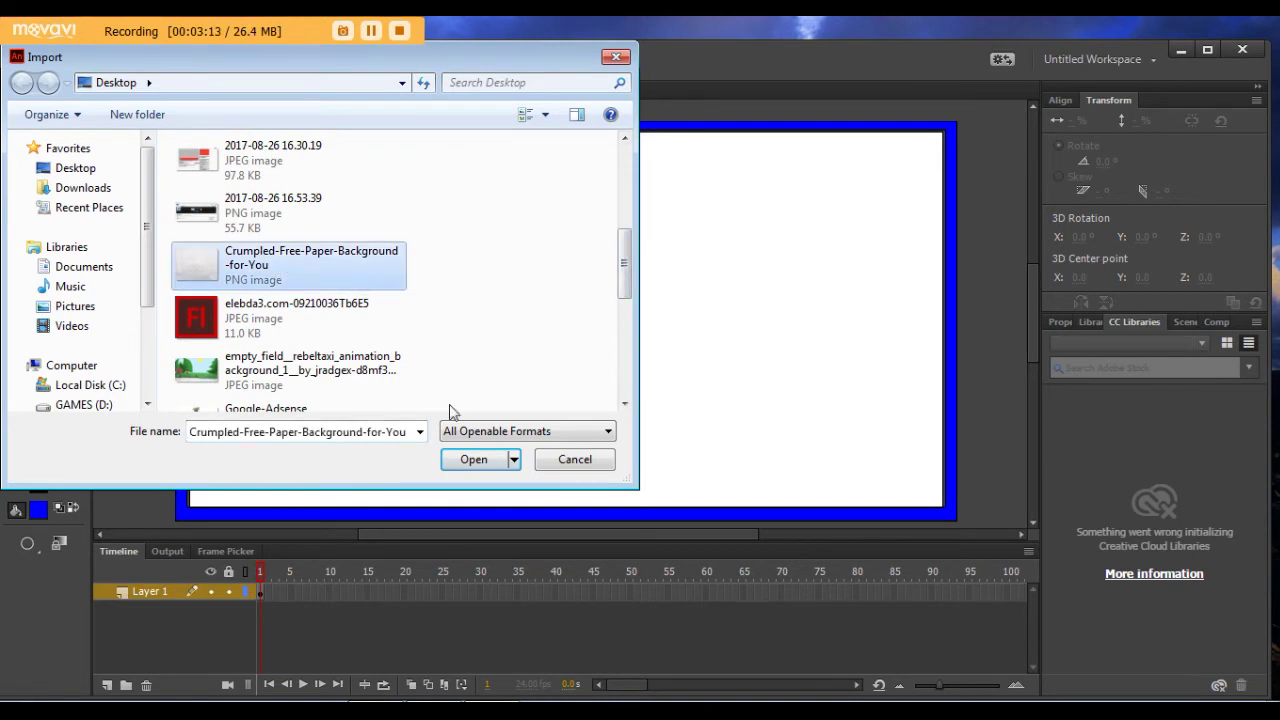
pyautogui.click(475, 462)
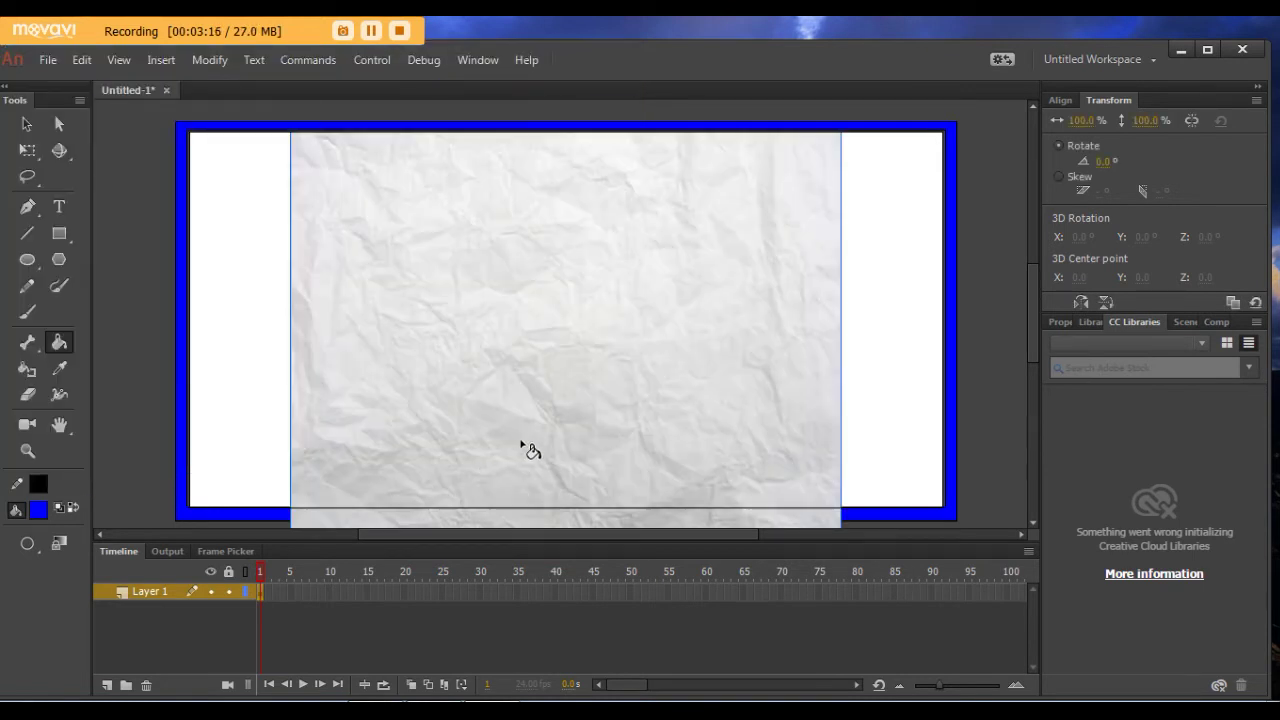
# Move the crumpled paper image toward the stage's left side, with its top edge level with the blue frame's outer top edge
pyautogui.click(27, 124)
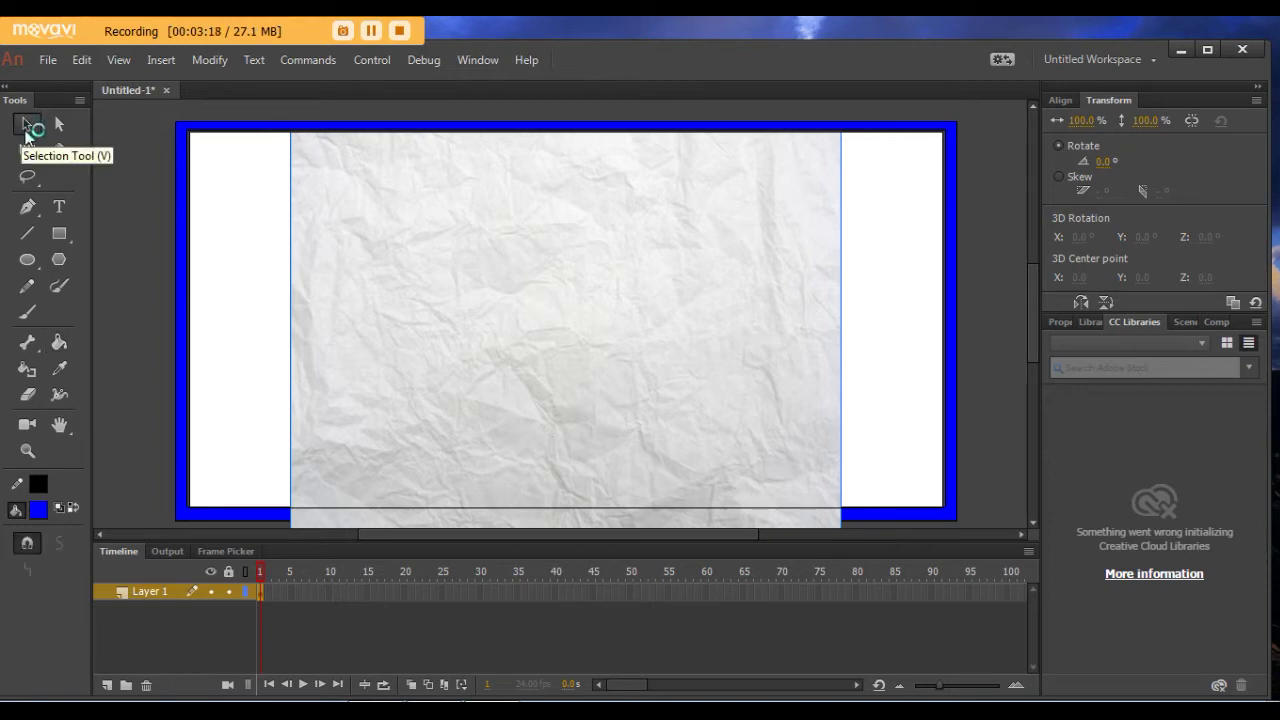
pyautogui.moveTo(560, 322); pyautogui.dragTo(469, 331)
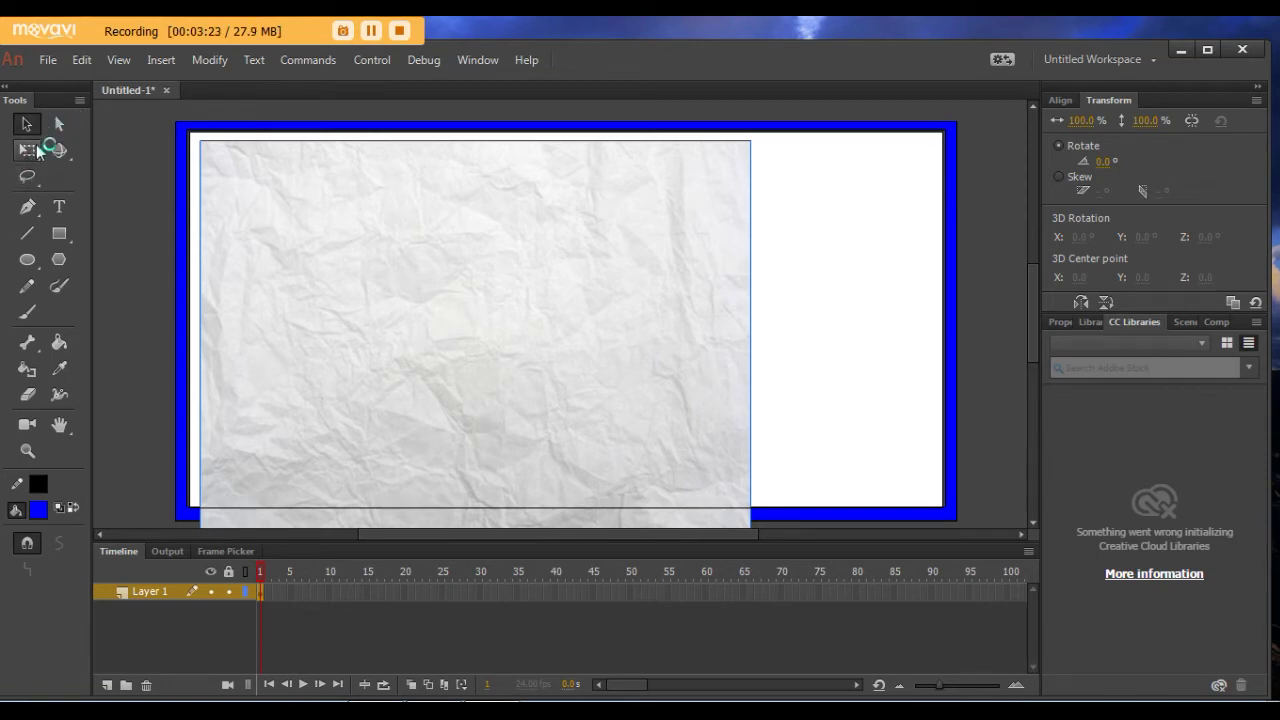
pyautogui.moveTo(411, 266)
pyautogui.mouseDown()
pyautogui.moveTo(409, 243)
pyautogui.moveTo(397, 246)
pyautogui.mouseUp()
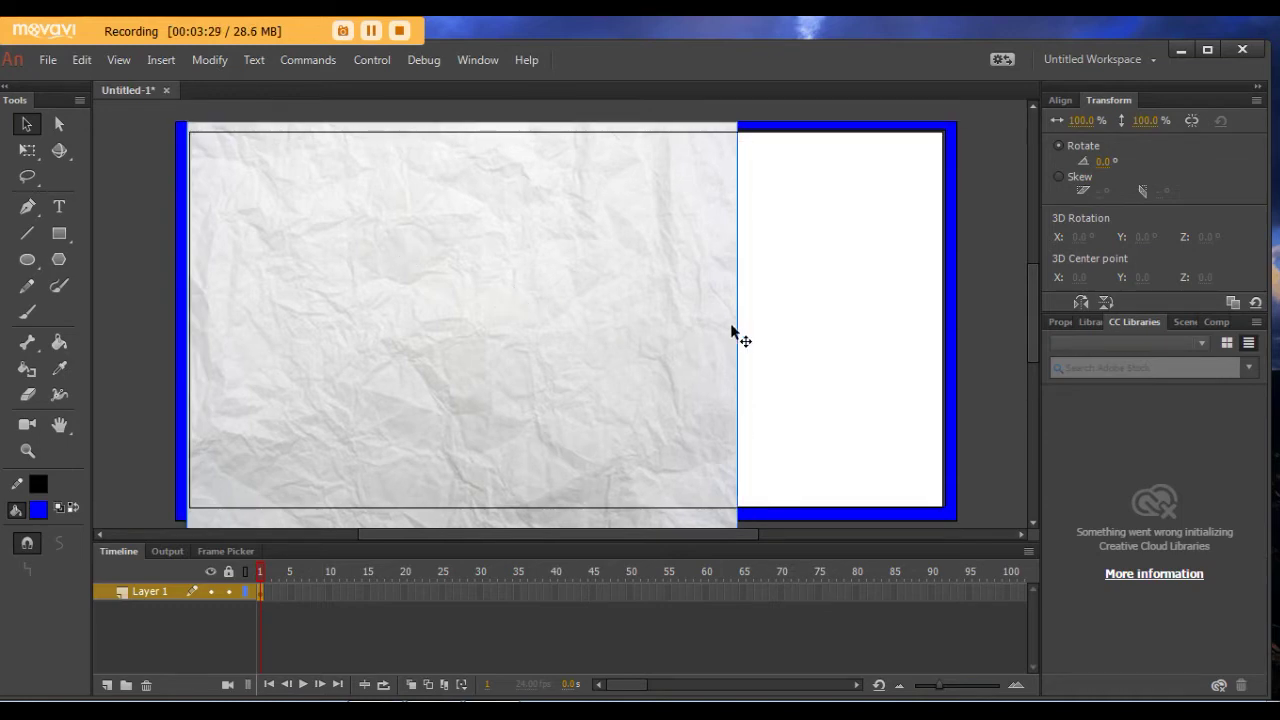
pyautogui.moveTo(737, 336); pyautogui.dragTo(757, 334)
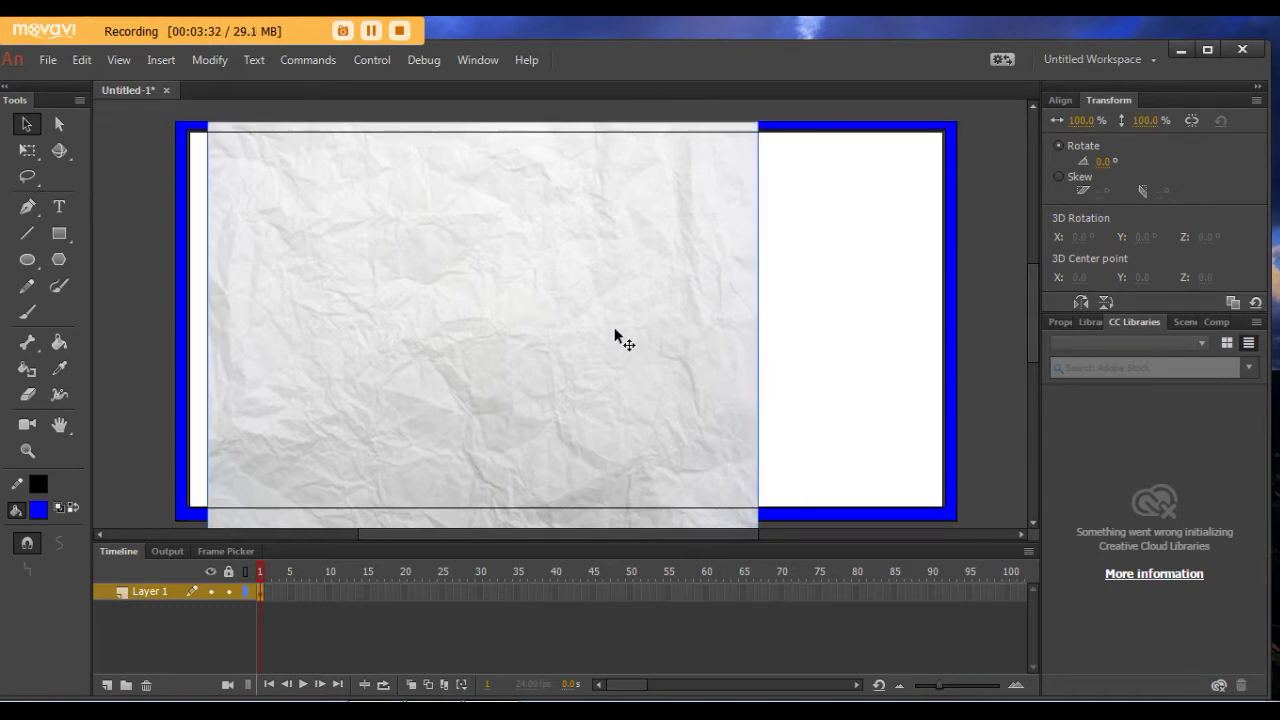
# Stretch the crumpled paper image horizontally to about 144% with Free Transform and align its right edge with the stage's right edge
pyautogui.click(30, 152)
pyautogui.moveTo(759, 328); pyautogui.dragTo(845, 314)
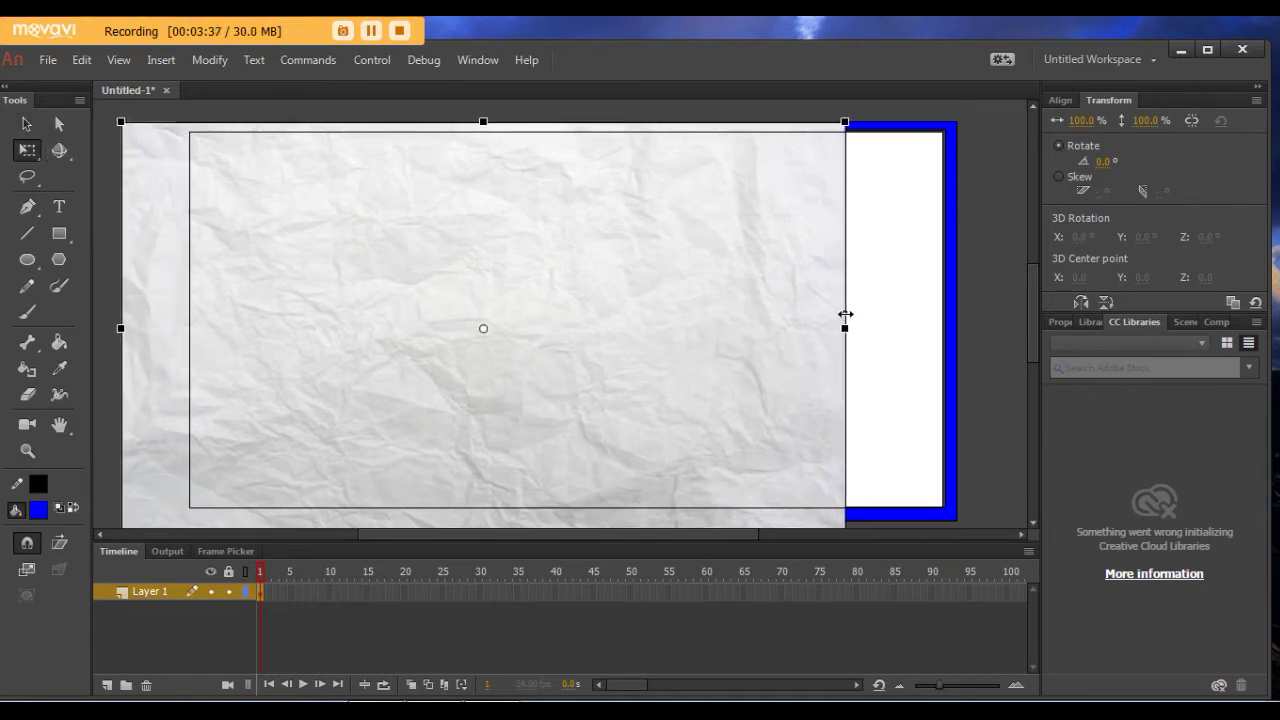
pyautogui.moveTo(737, 314); pyautogui.dragTo(774, 318)
pyautogui.moveTo(908, 325); pyautogui.dragTo(945, 327)
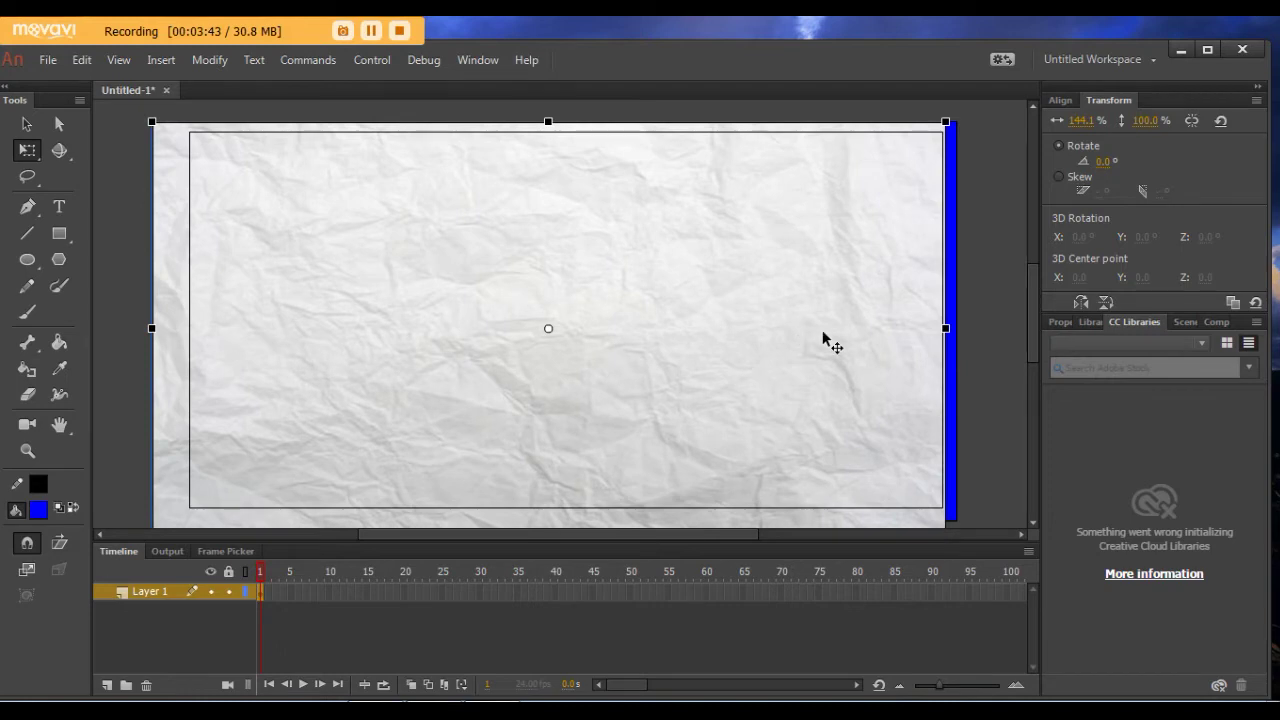
# Scale the crumpled paper image to about 137.9% width and 90.9% height and move it up to fit inside the blue frame
pyautogui.moveTo(943, 327); pyautogui.dragTo(903, 339)
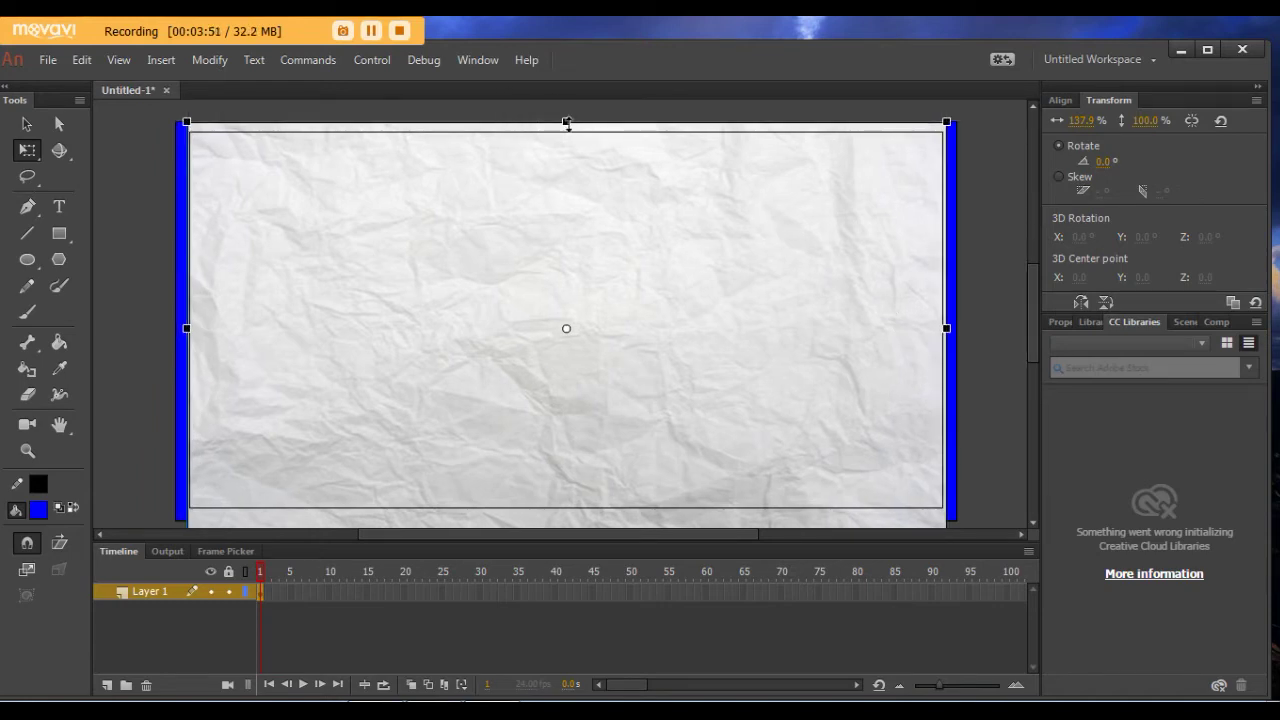
pyautogui.moveTo(567, 124); pyautogui.dragTo(567, 132)
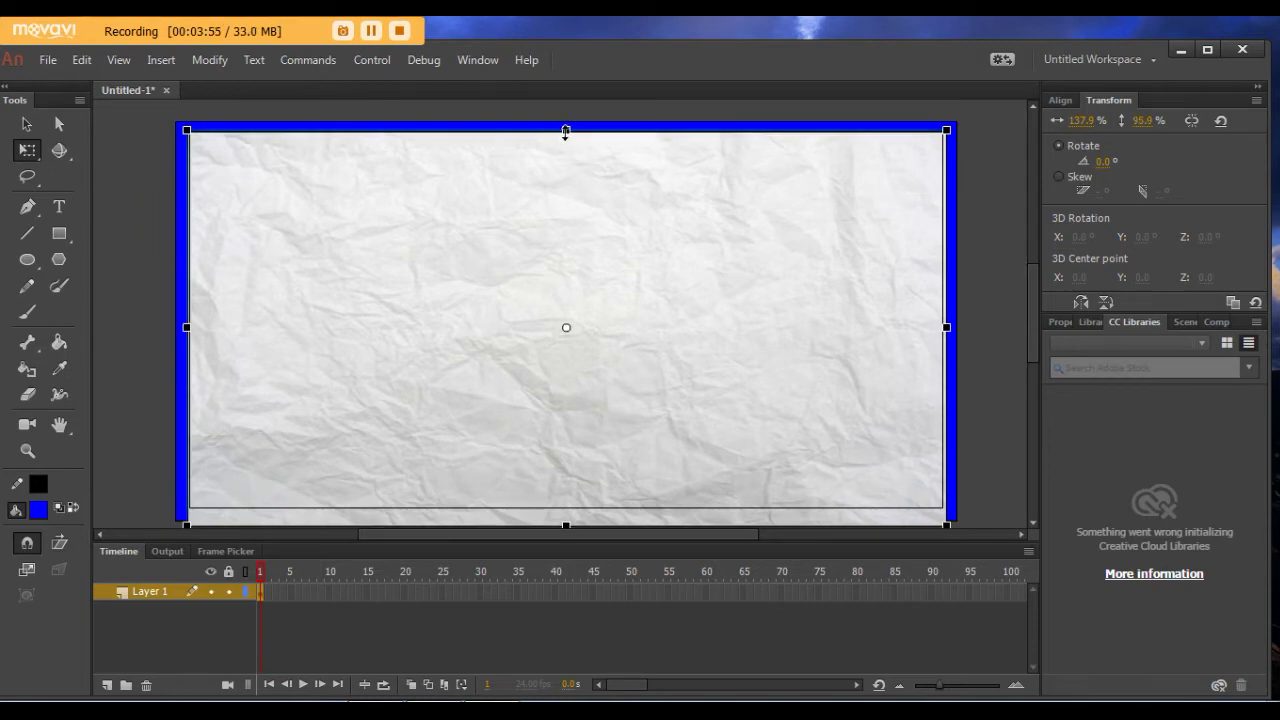
pyautogui.moveTo(565, 131); pyautogui.dragTo(567, 140)
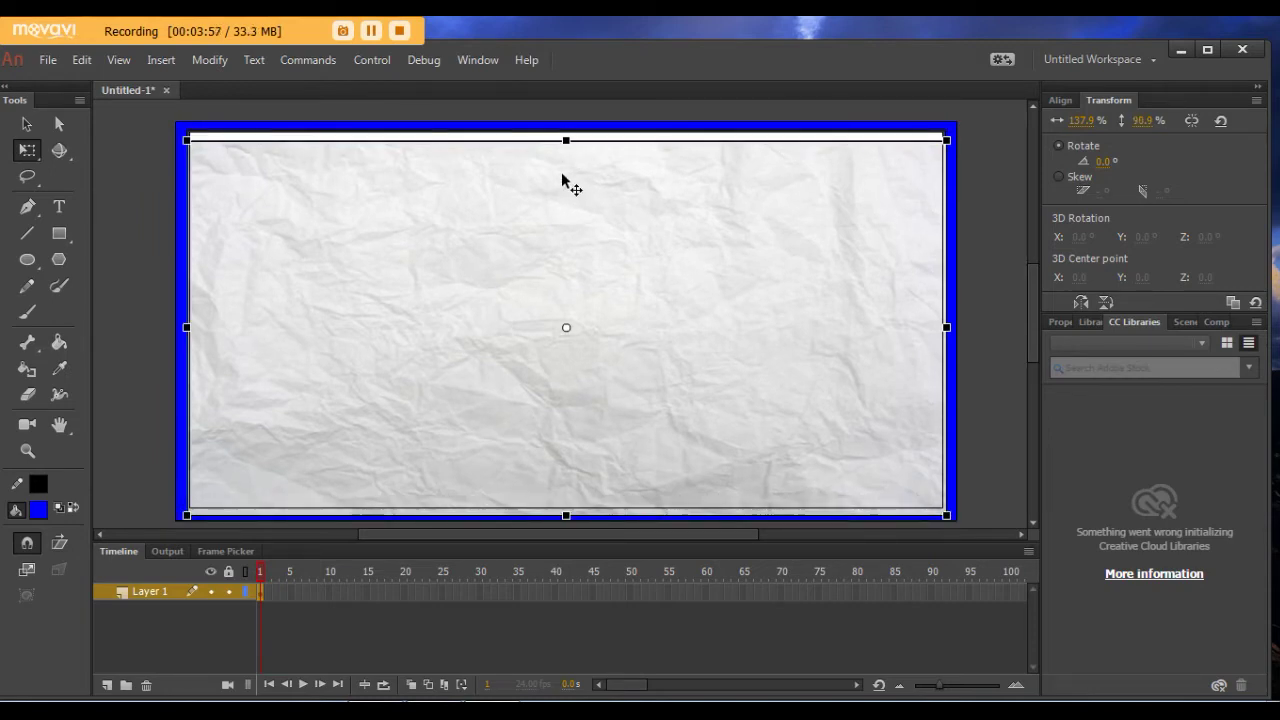
pyautogui.hotkey('shift', 'Up')
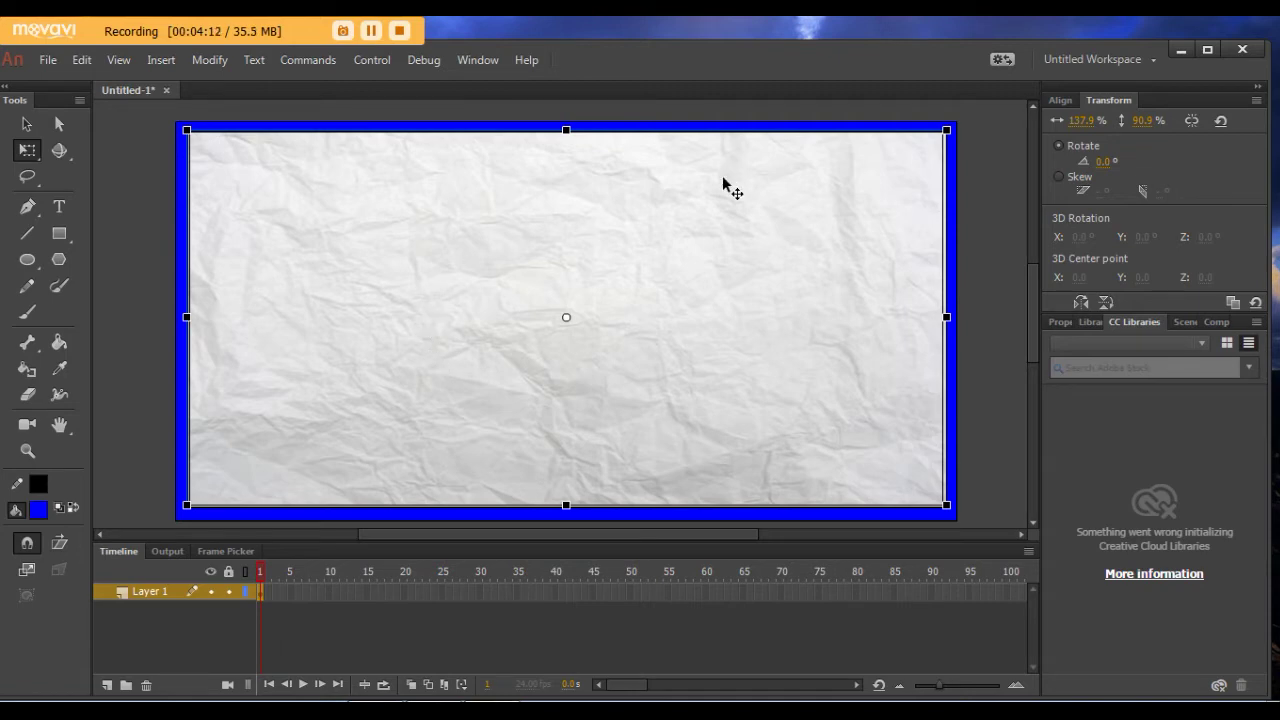
pyautogui.click(130, 274)
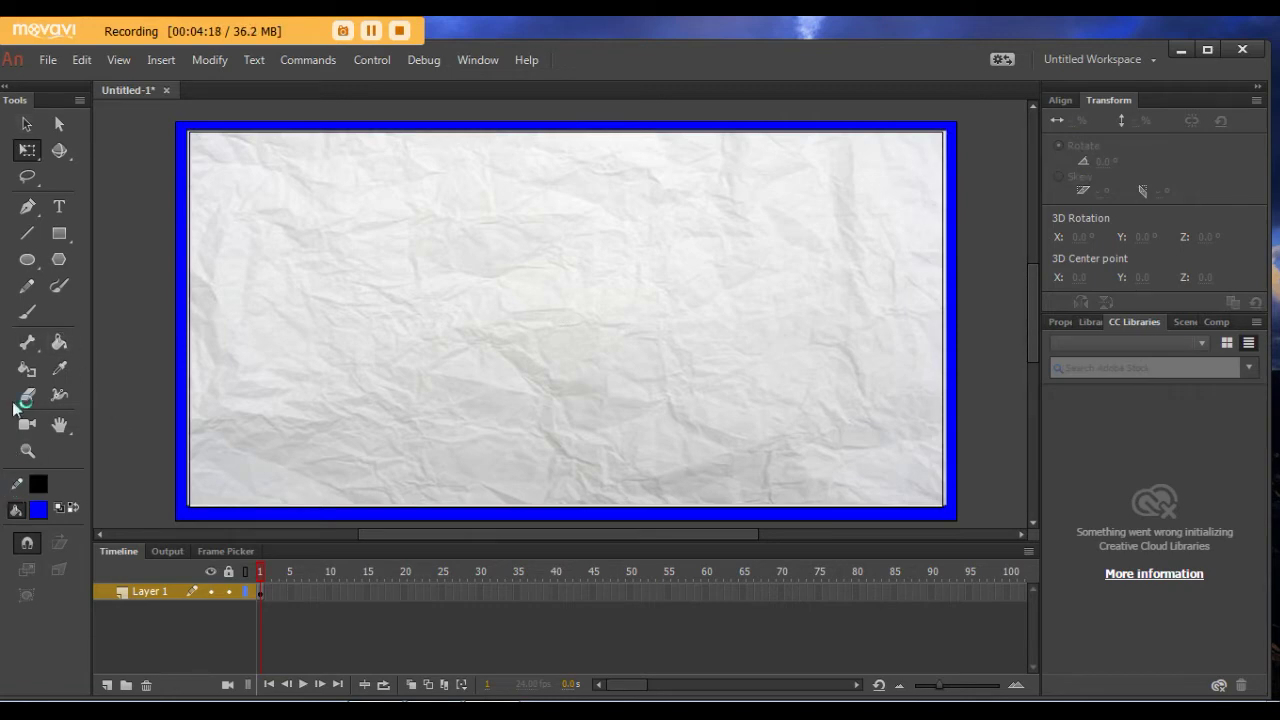
pyautogui.click(34, 259)
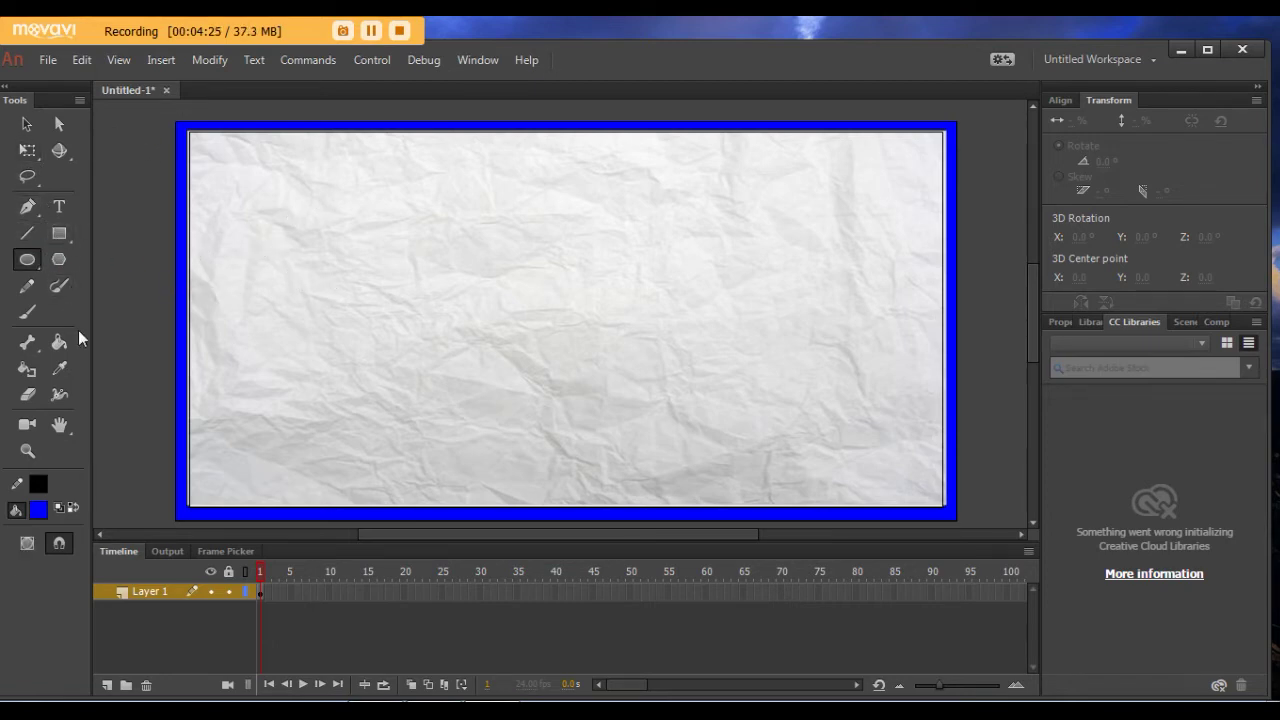
pyautogui.click(26, 314)
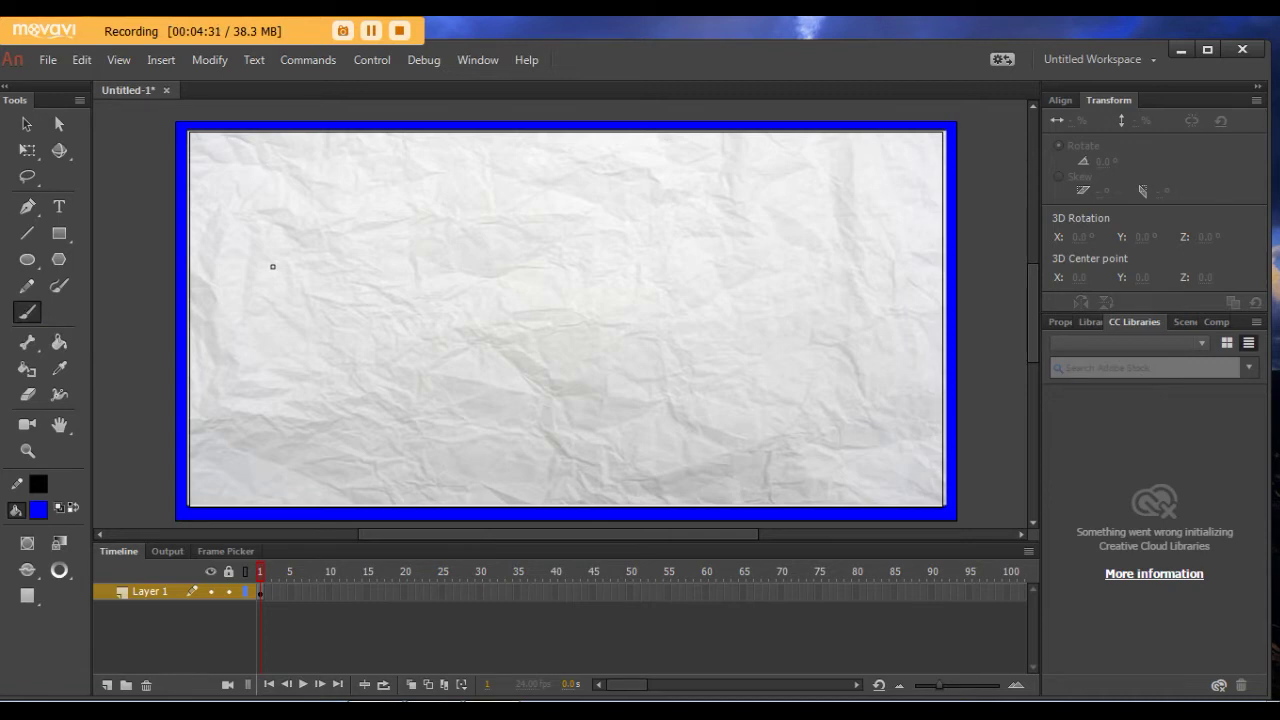
pyautogui.hotkey('ctrl', 'z')
pyautogui.moveTo(305, 270); pyautogui.dragTo(344, 291)
pyautogui.hotkey('ctrl', 'z')
pyautogui.press('o')
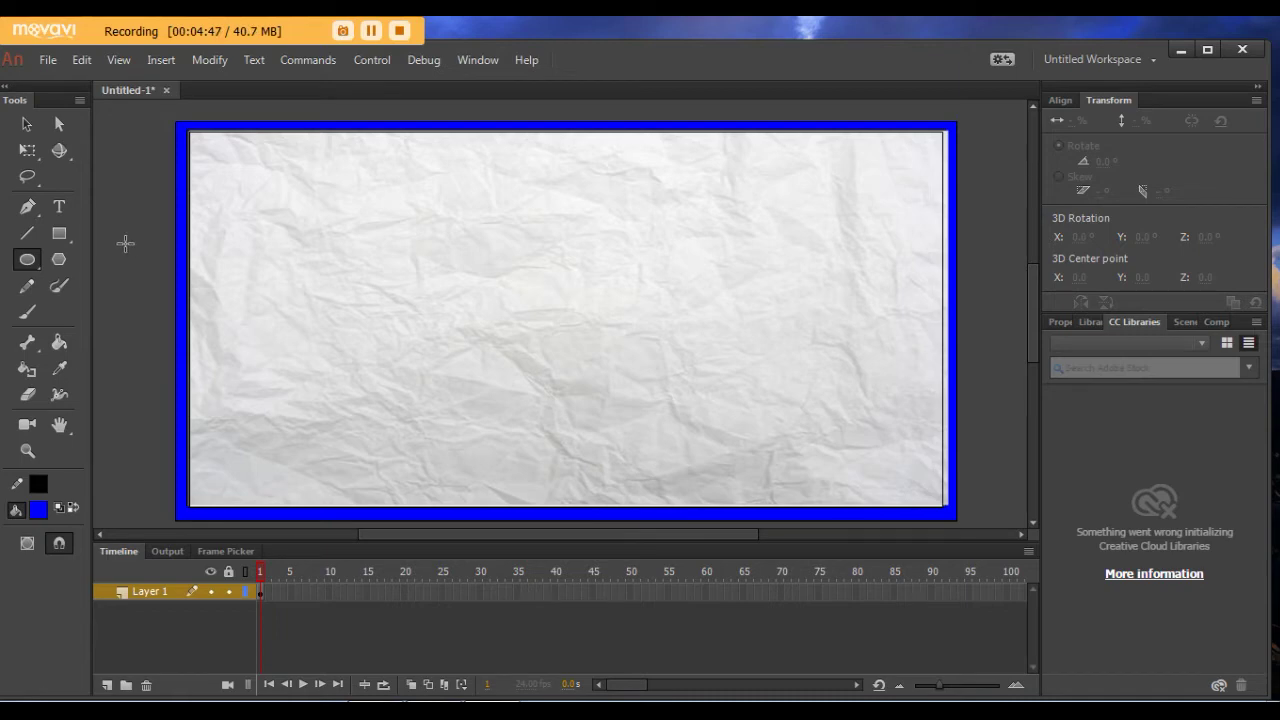
pyautogui.click(27, 312)
pyautogui.moveTo(367, 231); pyautogui.dragTo(472, 382)
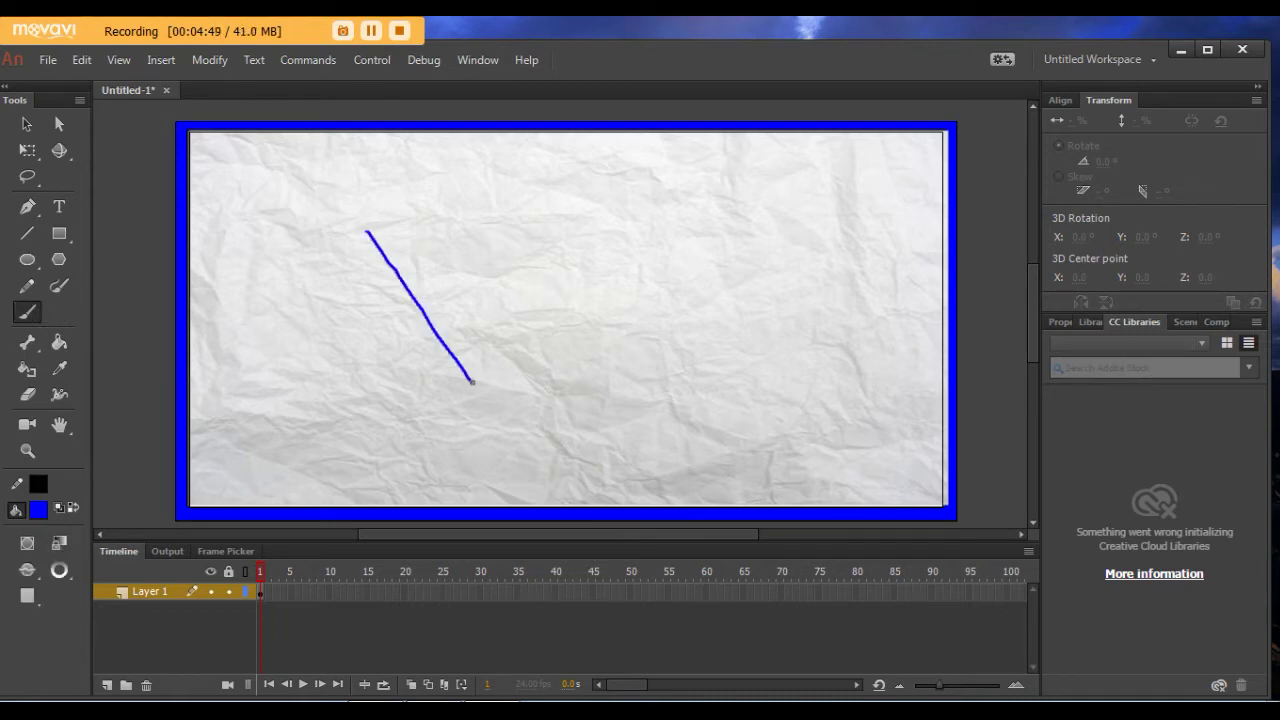
pyautogui.hotkey('ctrl', 'z')
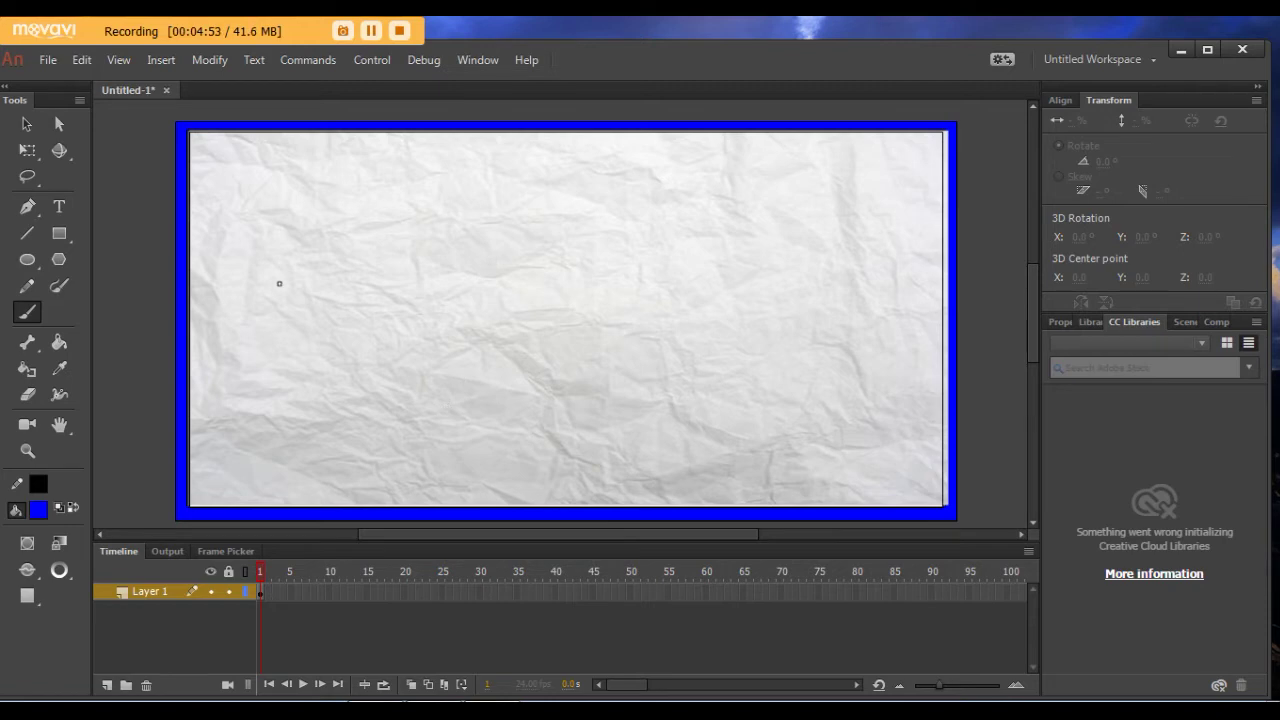
# Shift the crumpled paper image slightly left so its right edge aligns with the stage's right edge
pyautogui.click(27, 124)
pyautogui.moveTo(386, 272); pyautogui.dragTo(530, 340)
pyautogui.moveTo(434, 331); pyautogui.dragTo(563, 363)
pyautogui.moveTo(443, 314); pyautogui.dragTo(316, 270)
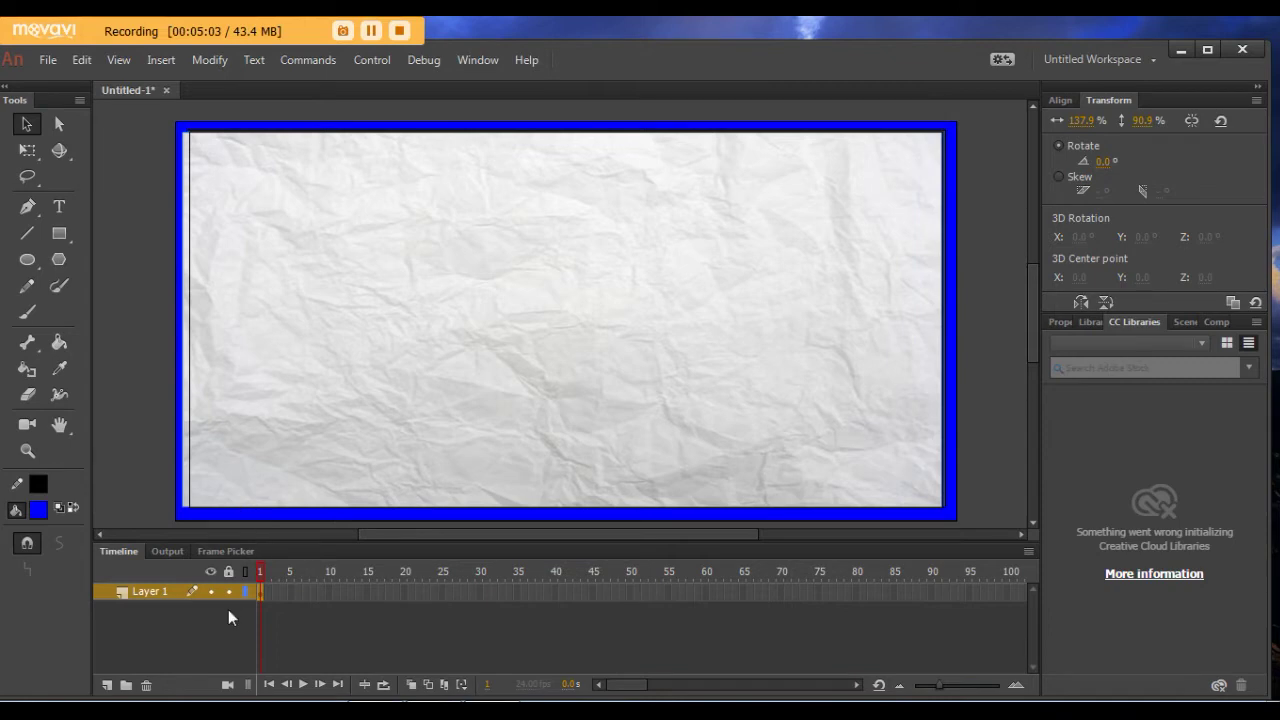
# Rename Layer 1 as bro and add a new layer above it
pyautogui.click(139, 595)
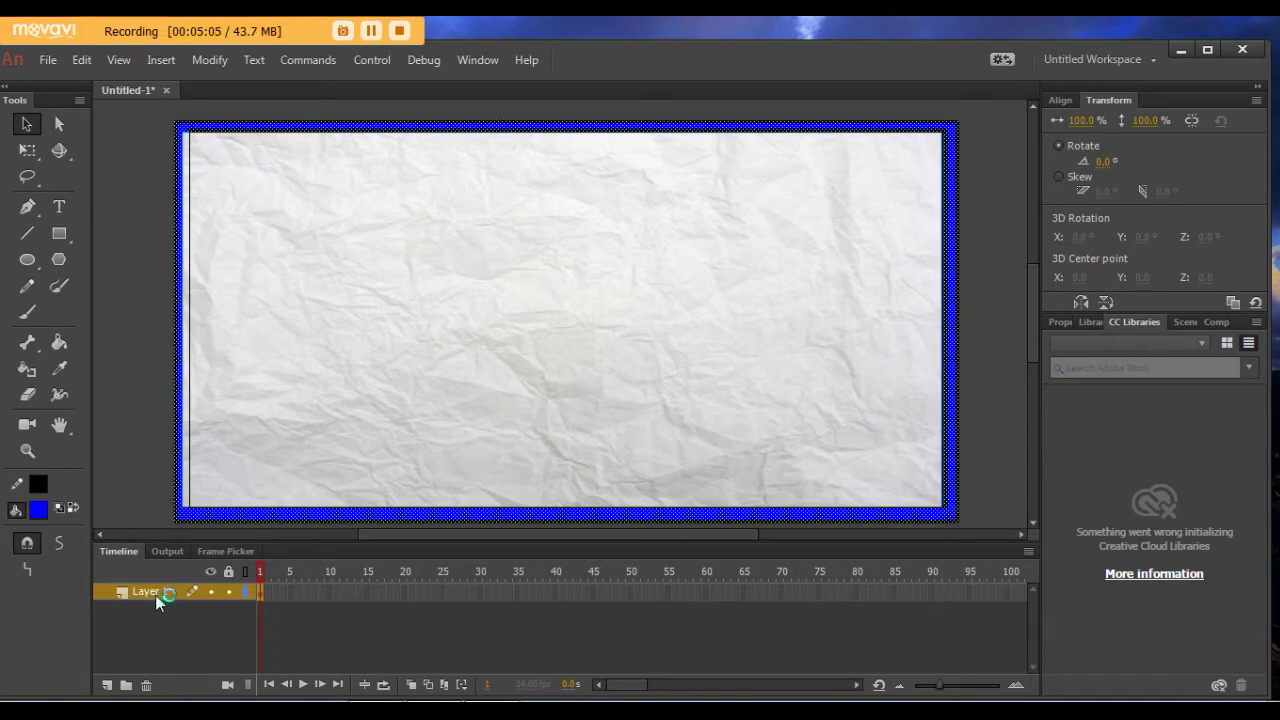
pyautogui.doubleClick(158, 594)
pyautogui.write('bro')
pyautogui.click(175, 641)
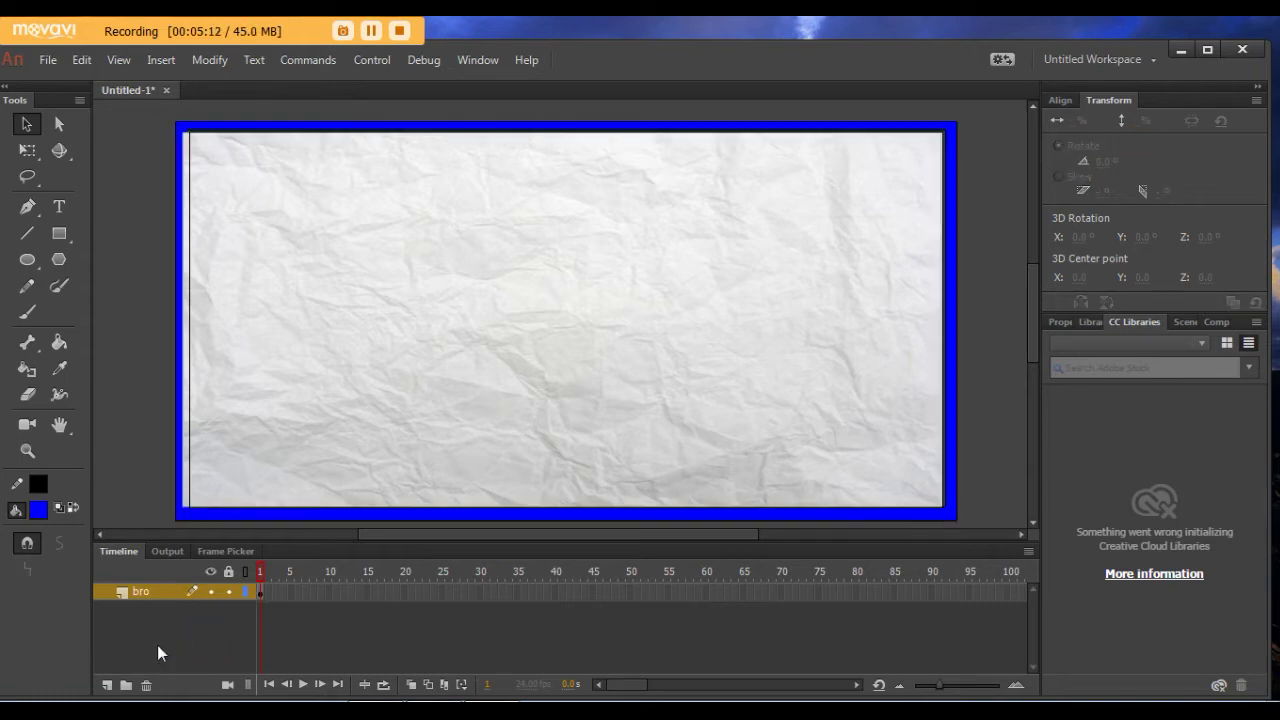
pyautogui.click(107, 685)
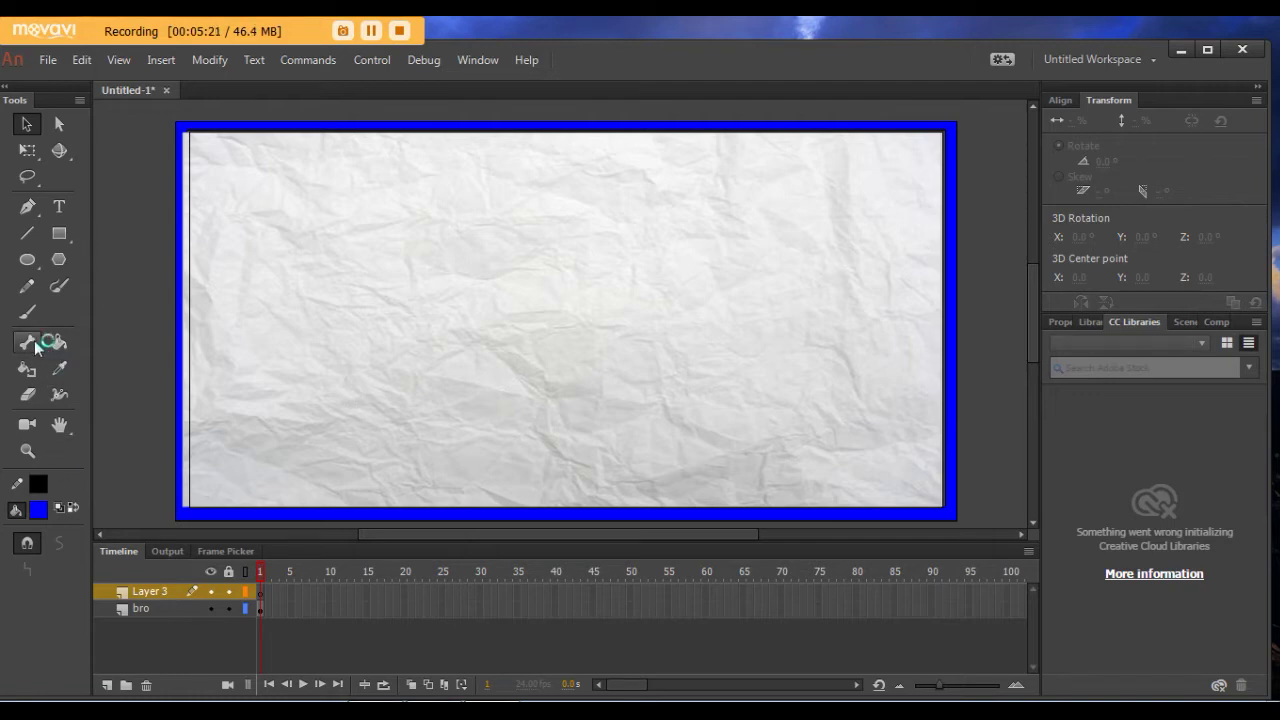
# Paint four separate slanted blue strokes across the left and middle of the paper on Layer 3 with the Brush tool
pyautogui.click(27, 311)
pyautogui.moveTo(219, 347); pyautogui.dragTo(542, 262)
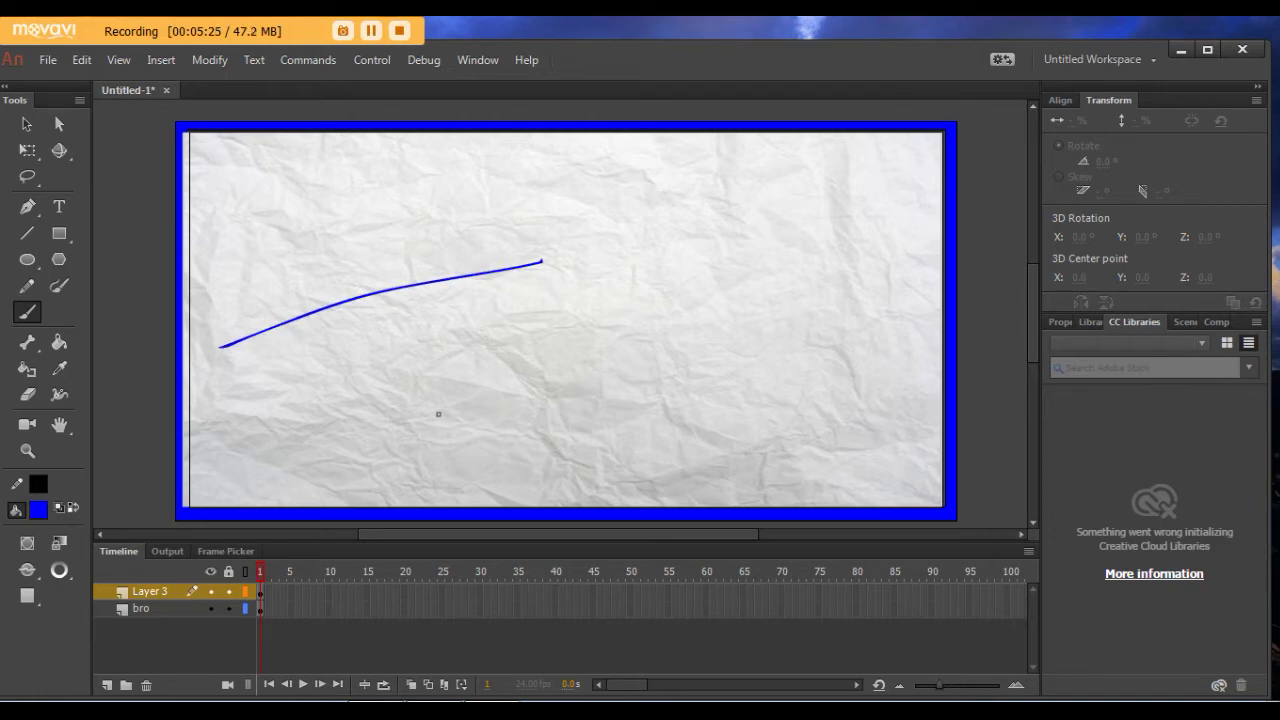
pyautogui.moveTo(428, 414); pyautogui.dragTo(540, 364)
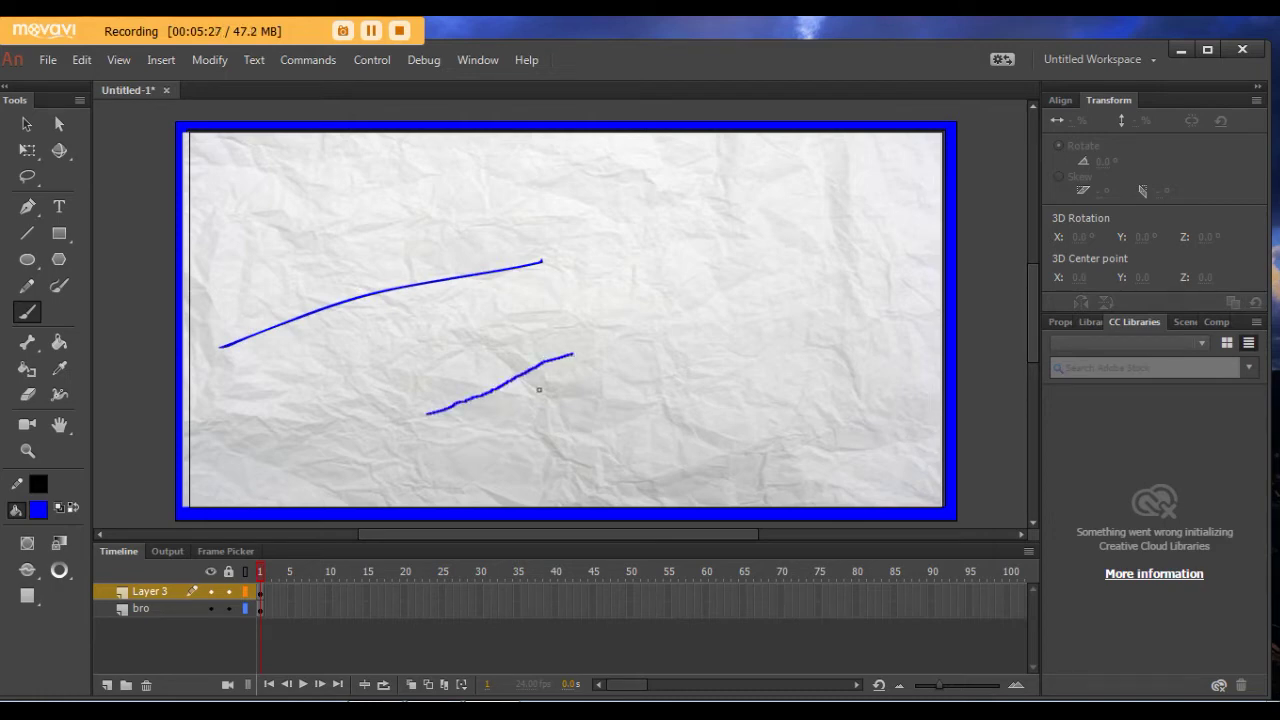
pyautogui.moveTo(430, 367); pyautogui.dragTo(622, 306)
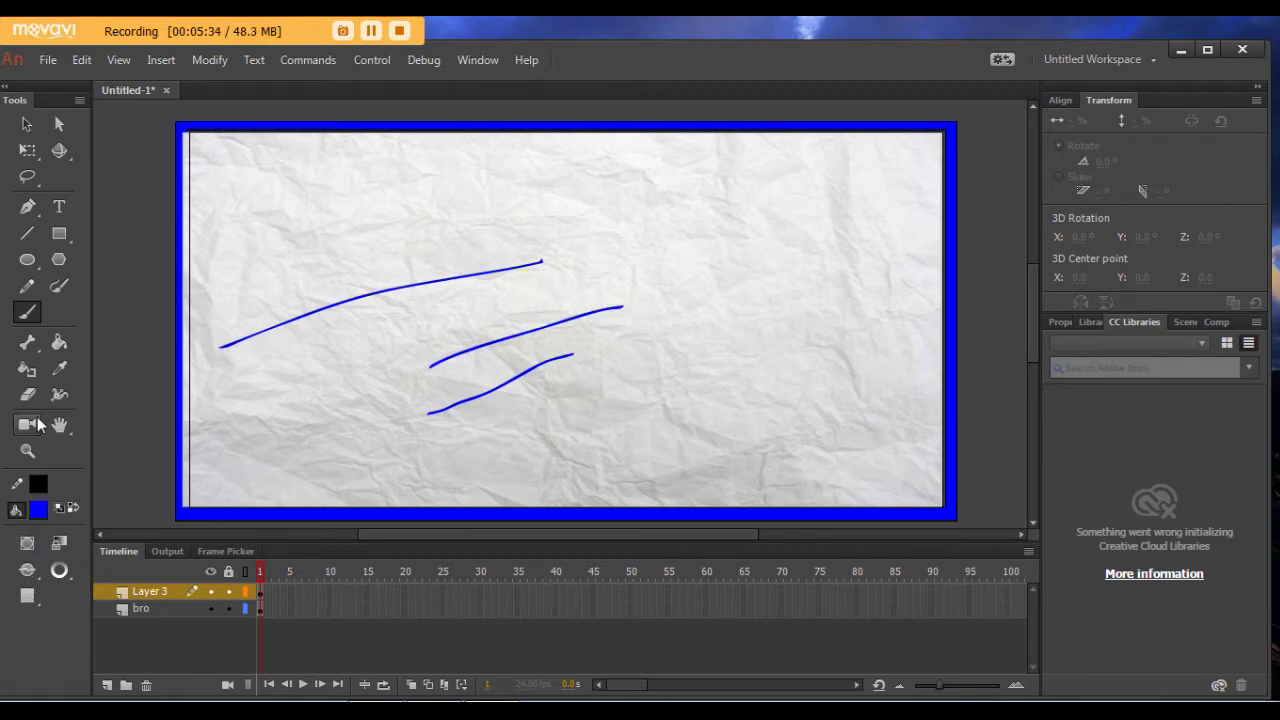
pyautogui.moveTo(443, 251); pyautogui.dragTo(584, 240)
# Erase all four blue strokes from Layer 3 using the largest round eraser shape
pyautogui.click(30, 398)
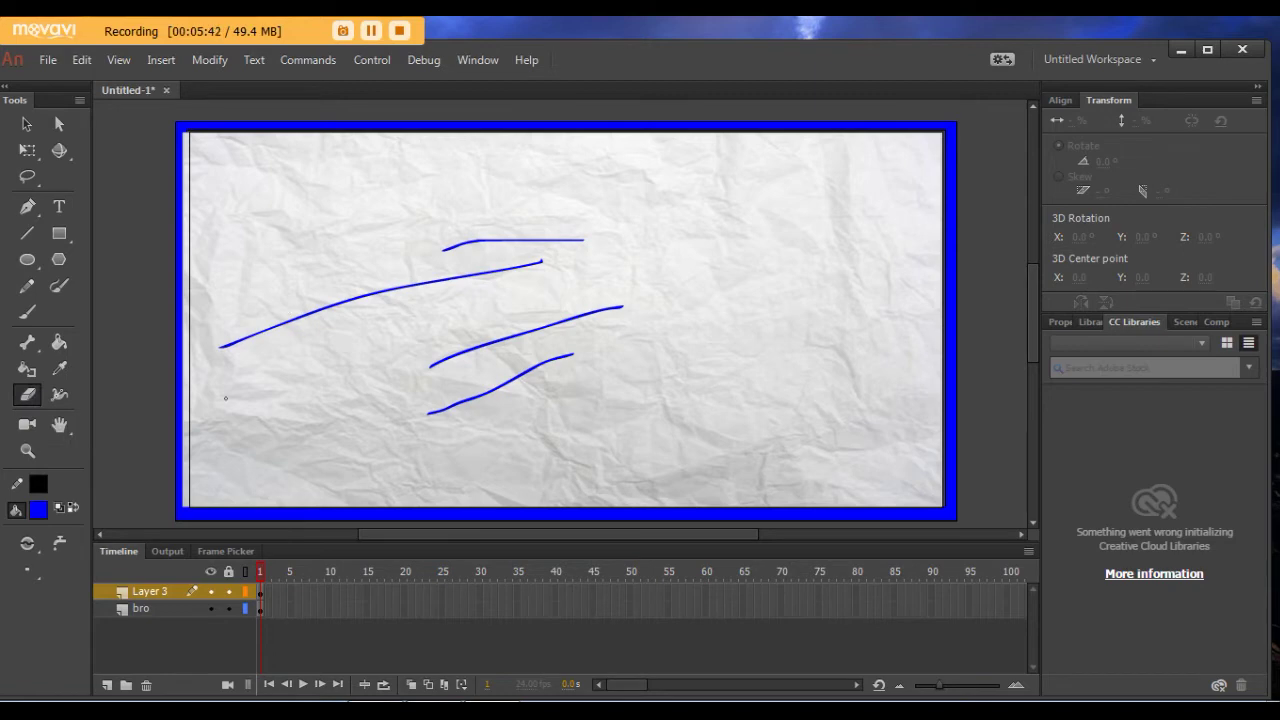
pyautogui.click(27, 568)
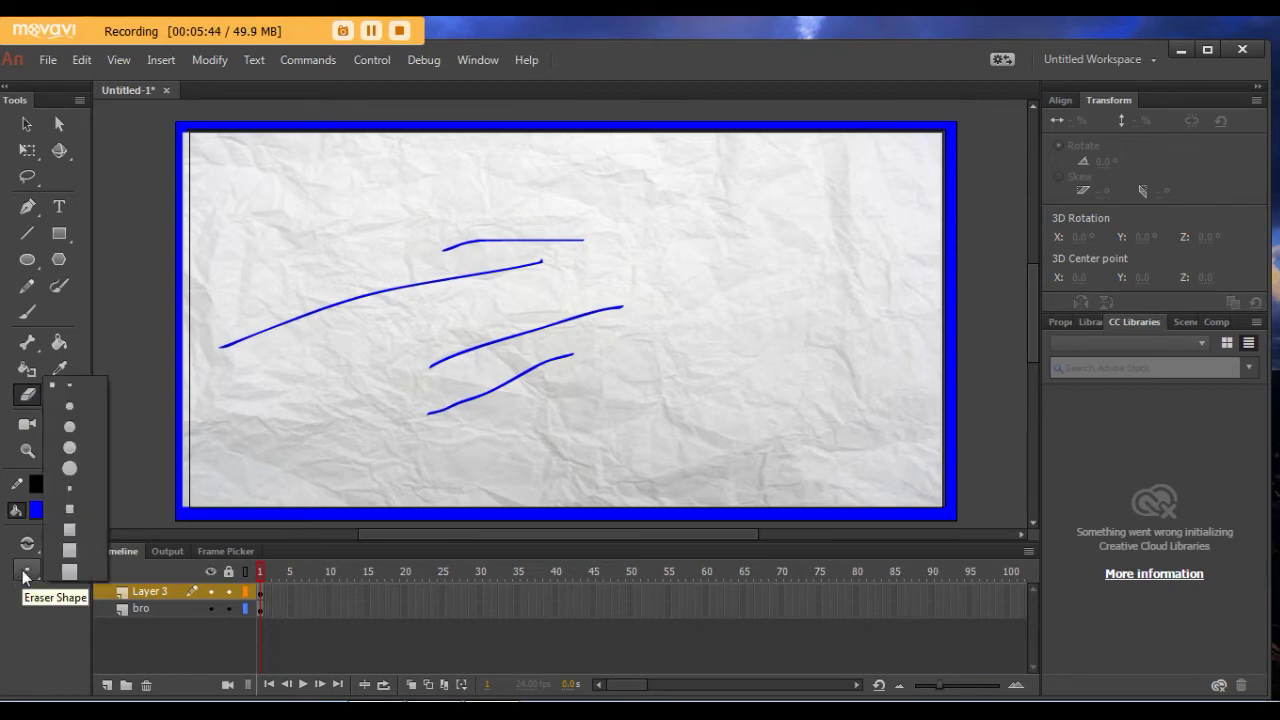
pyautogui.click(69, 468)
pyautogui.moveTo(257, 340)
pyautogui.mouseDown()
pyautogui.moveTo(414, 280)
pyautogui.moveTo(463, 289)
pyautogui.moveTo(514, 257)
pyautogui.moveTo(566, 251)
pyautogui.moveTo(571, 234)
pyautogui.moveTo(449, 243)
pyautogui.moveTo(347, 304)
pyautogui.moveTo(218, 346)
pyautogui.mouseUp()
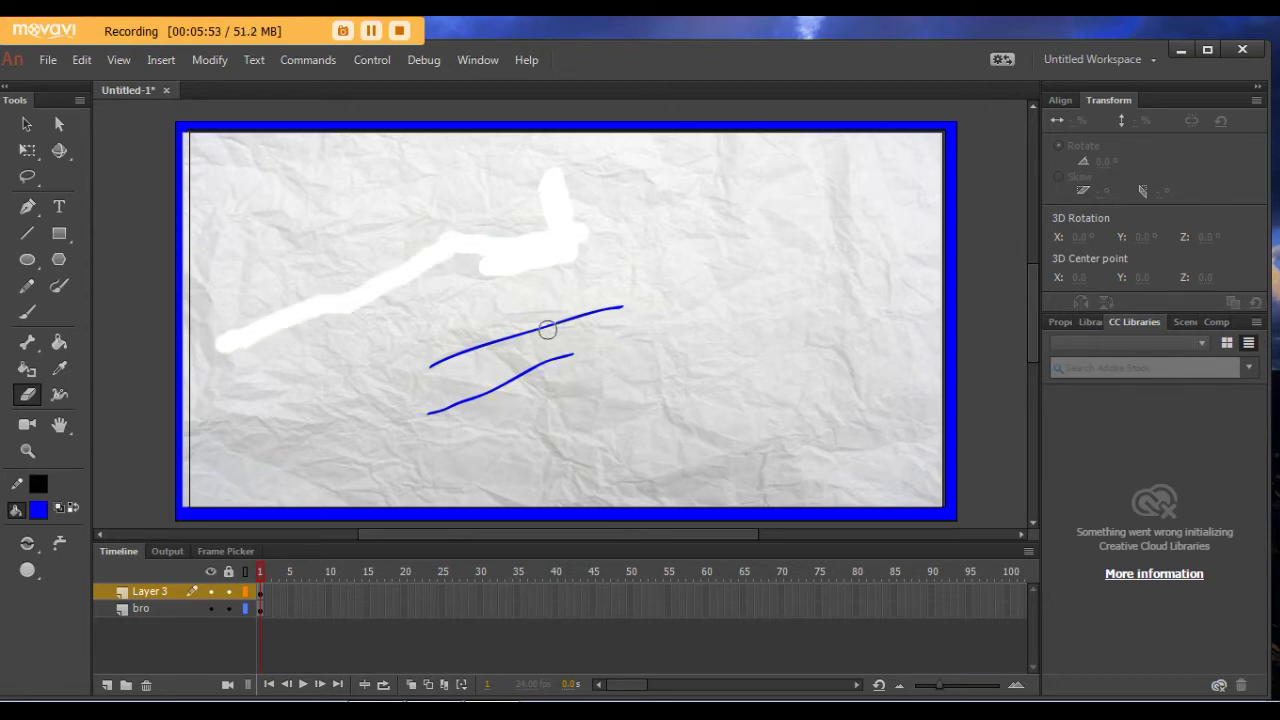
pyautogui.moveTo(481, 349)
pyautogui.mouseDown()
pyautogui.moveTo(623, 305)
pyautogui.moveTo(413, 372)
pyautogui.moveTo(465, 436)
pyautogui.moveTo(548, 357)
pyautogui.moveTo(581, 352)
pyautogui.moveTo(434, 414)
pyautogui.mouseUp()
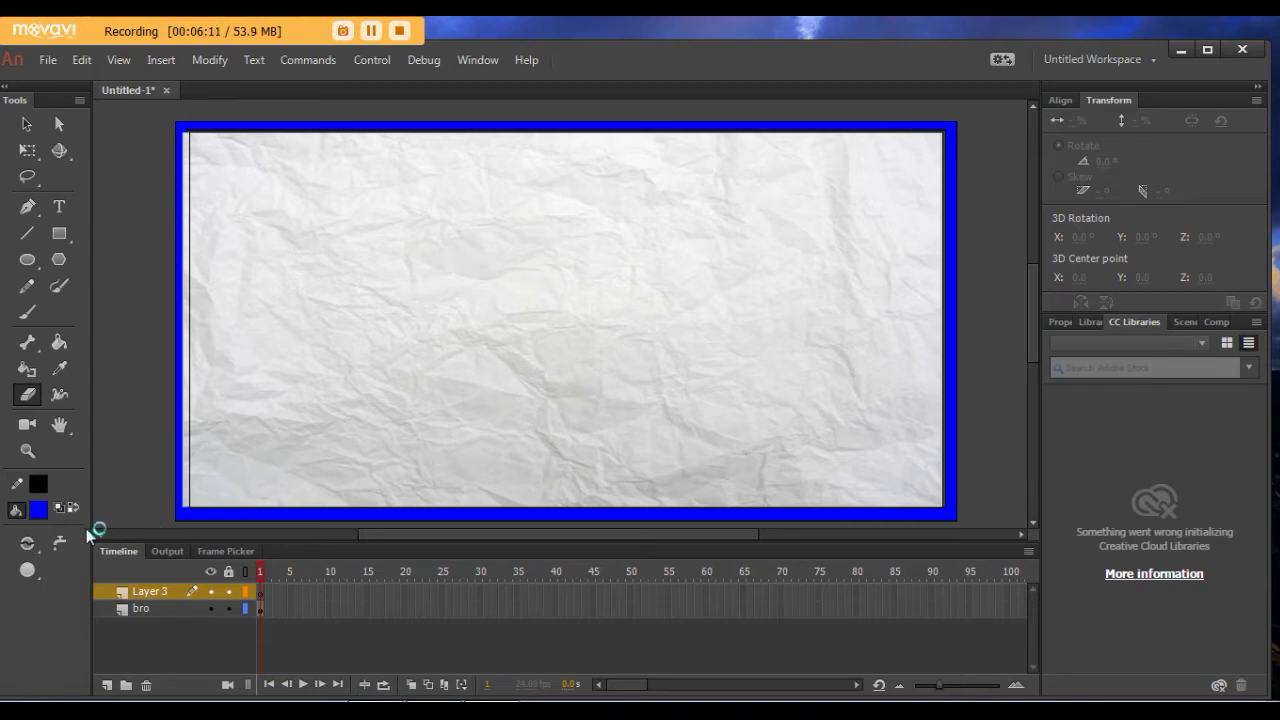
# Draw a blue oval with a black outline in the stage's upper-left area, then set the fill colour to none
pyautogui.click(28, 261)
pyautogui.moveTo(244, 215); pyautogui.dragTo(364, 306)
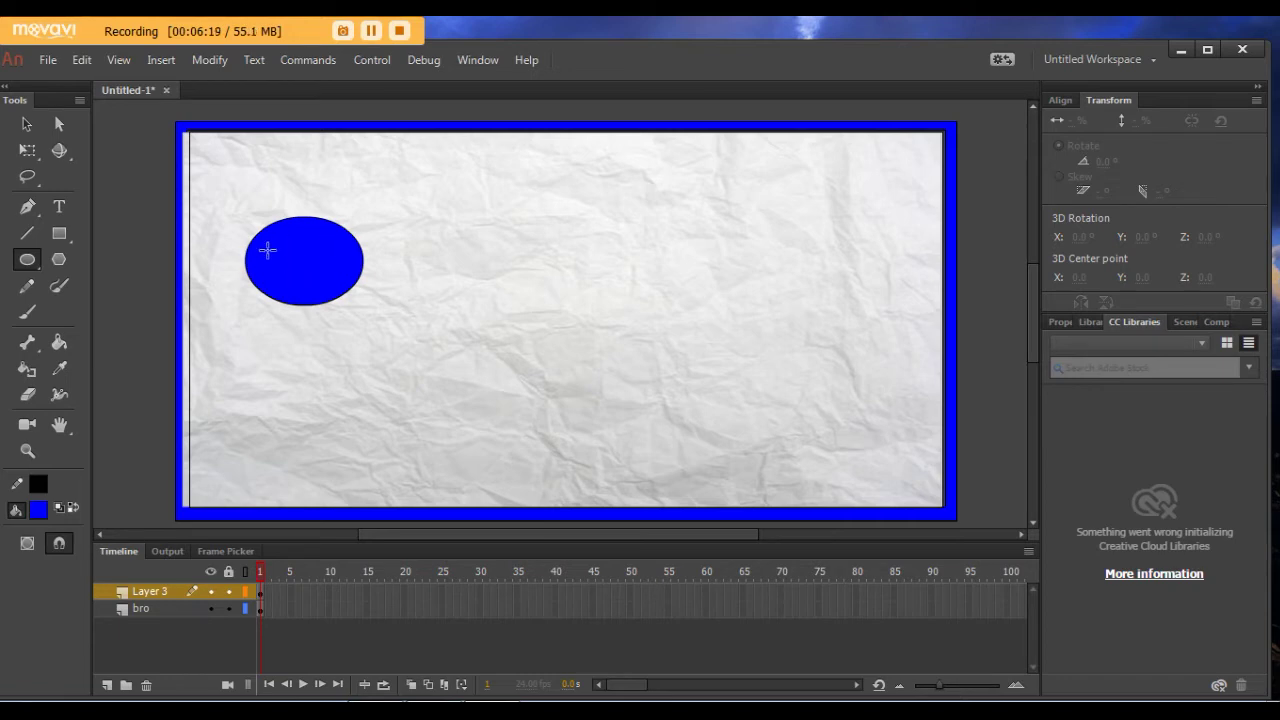
pyautogui.click(38, 510)
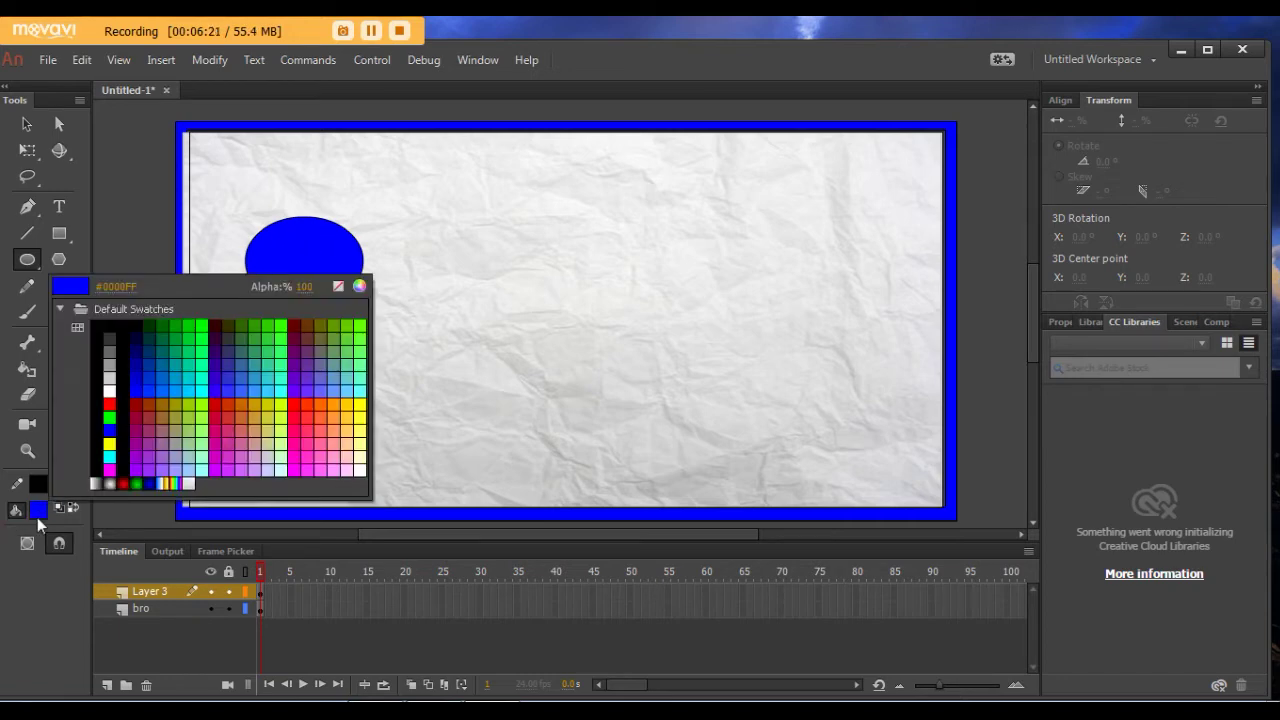
pyautogui.click(338, 286)
pyautogui.click(28, 260)
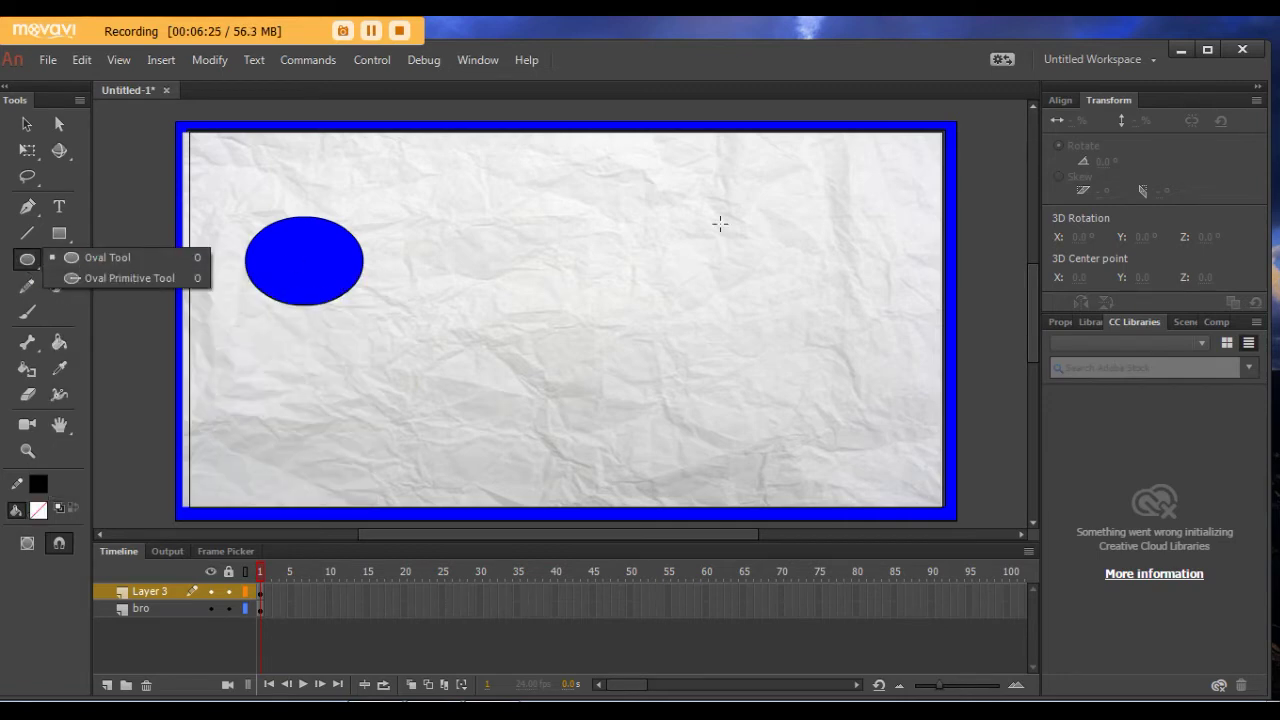
pyautogui.click(507, 246)
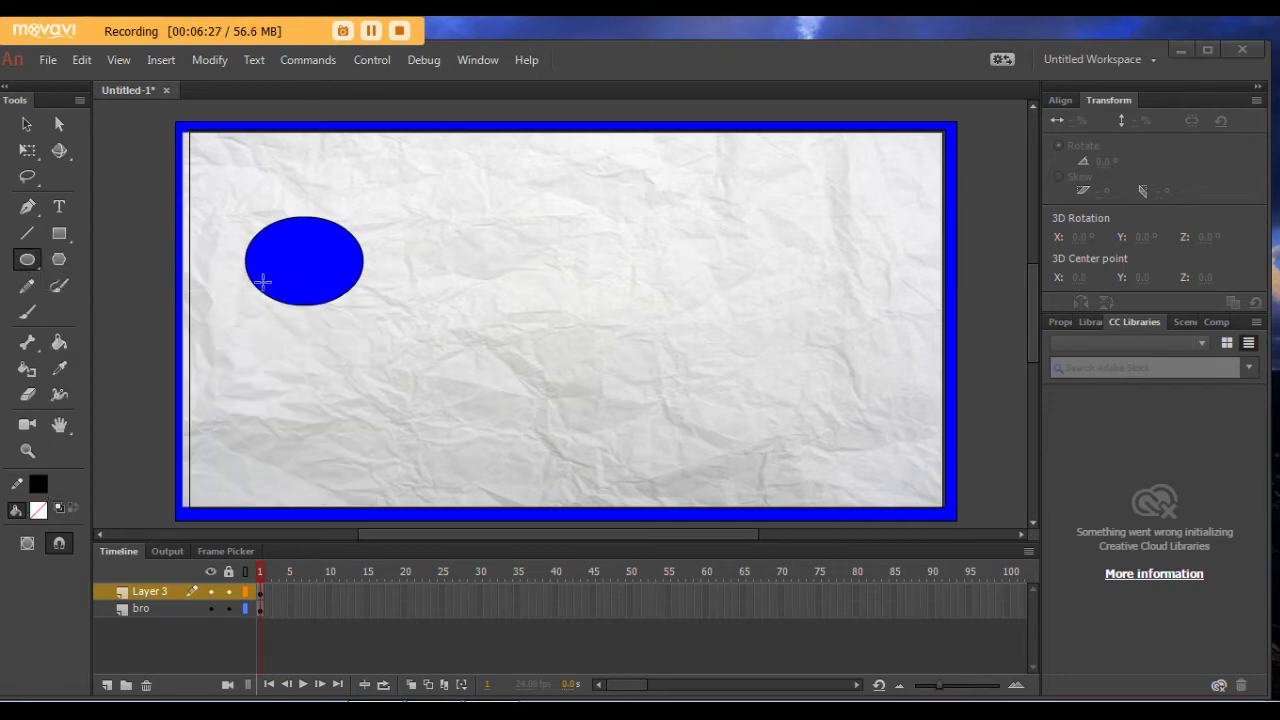
# Paint a short diagonal blue brush stroke near the stage's centre and draw a blue-filled circle just below it
pyautogui.click(27, 312)
pyautogui.moveTo(474, 233); pyautogui.dragTo(554, 317)
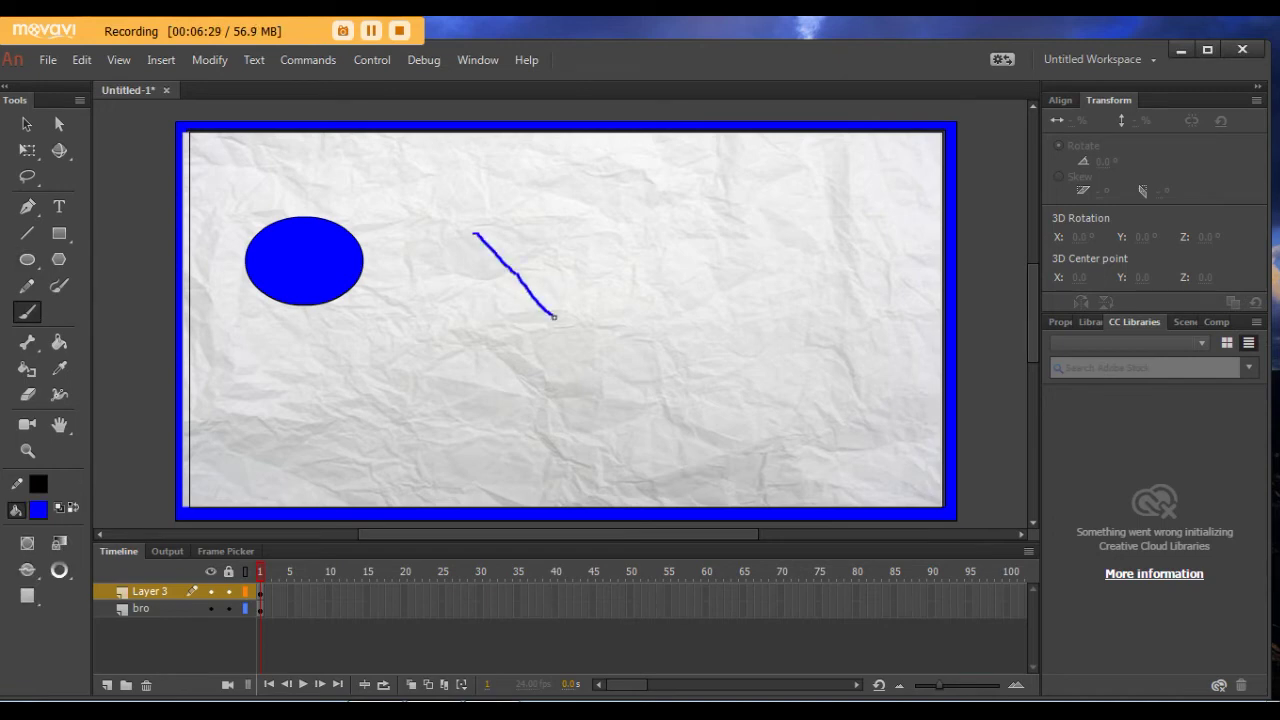
pyautogui.click(28, 260)
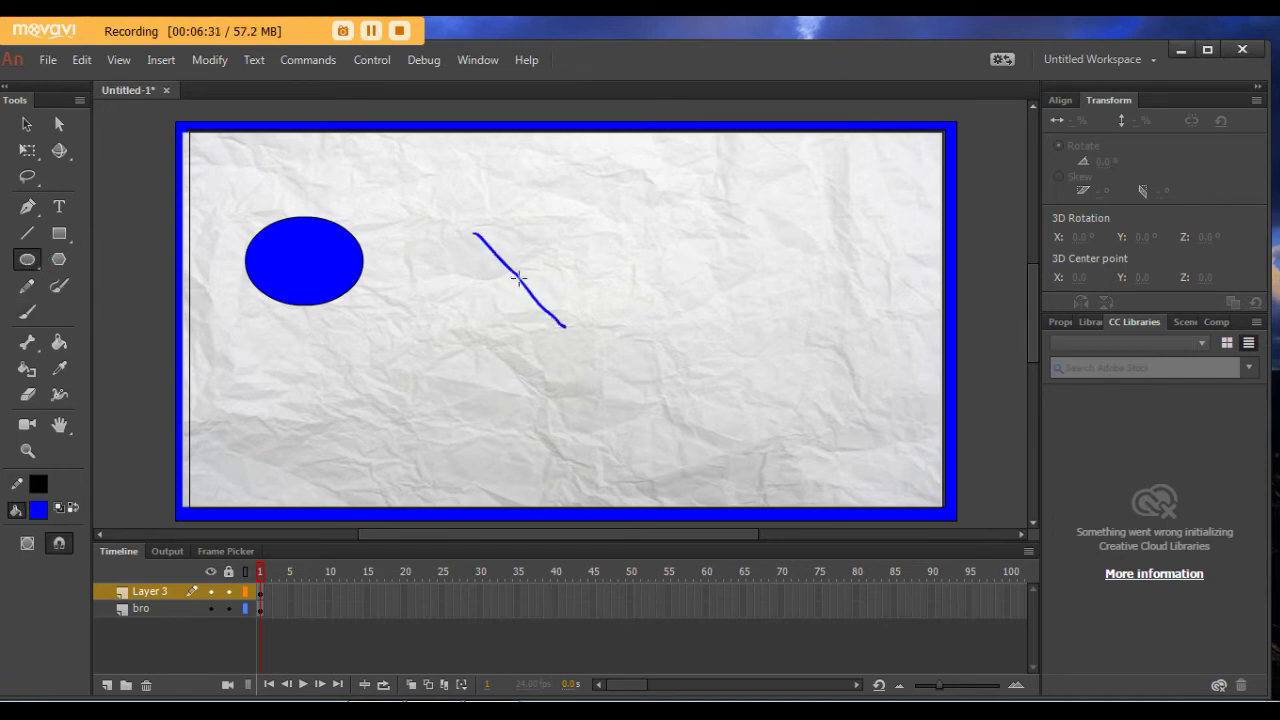
pyautogui.moveTo(428, 300); pyautogui.dragTo(537, 410)
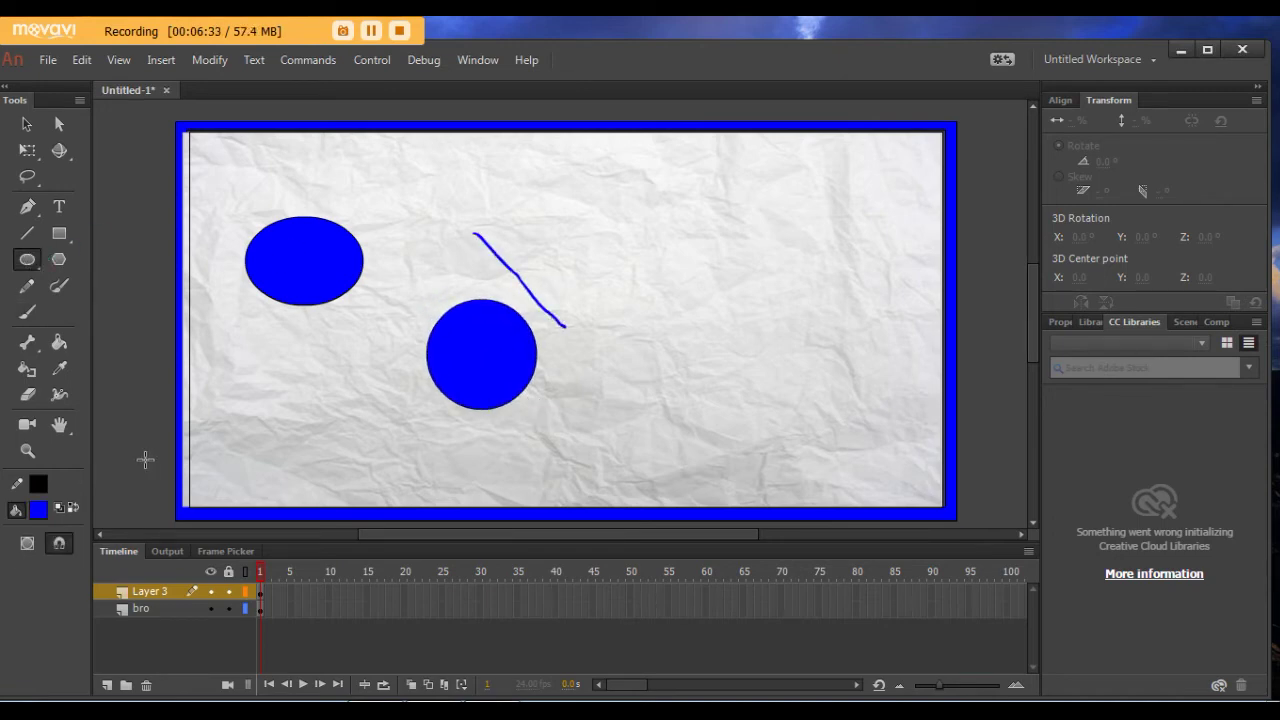
# Set the Oval tool's fill colour to none
pyautogui.click(36, 516)
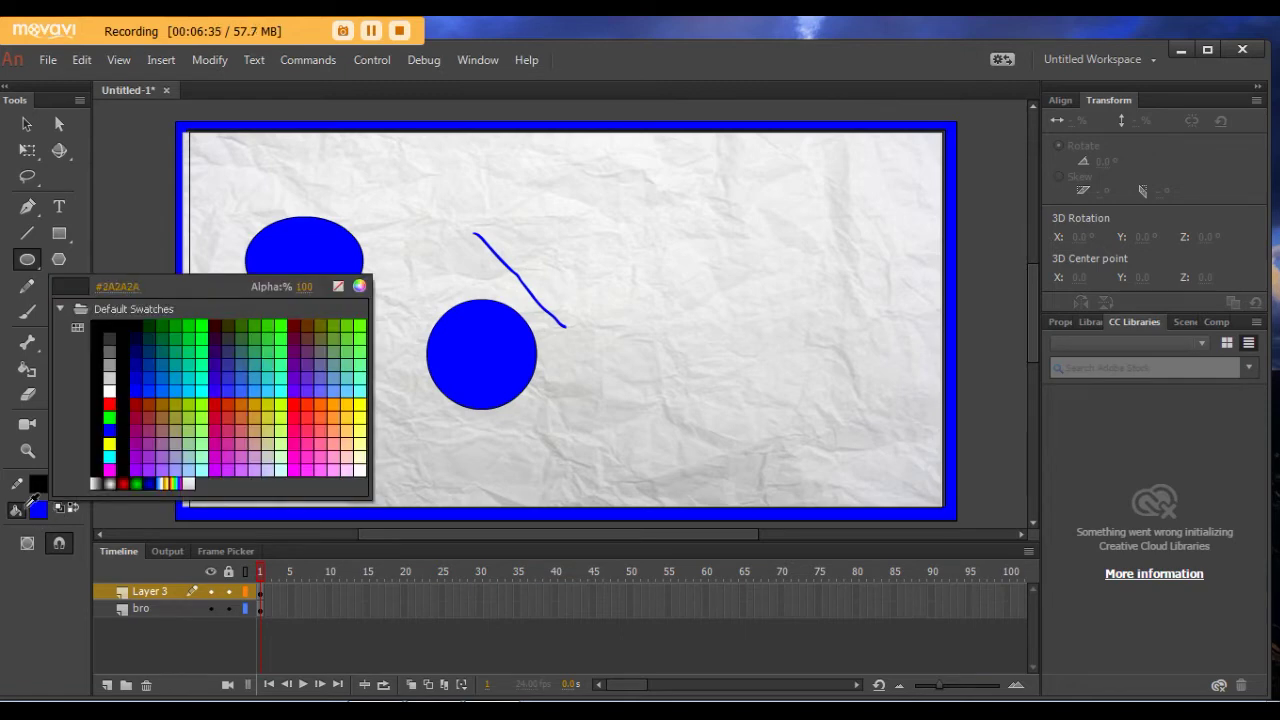
pyautogui.click(45, 508)
pyautogui.click(38, 510)
pyautogui.click(339, 287)
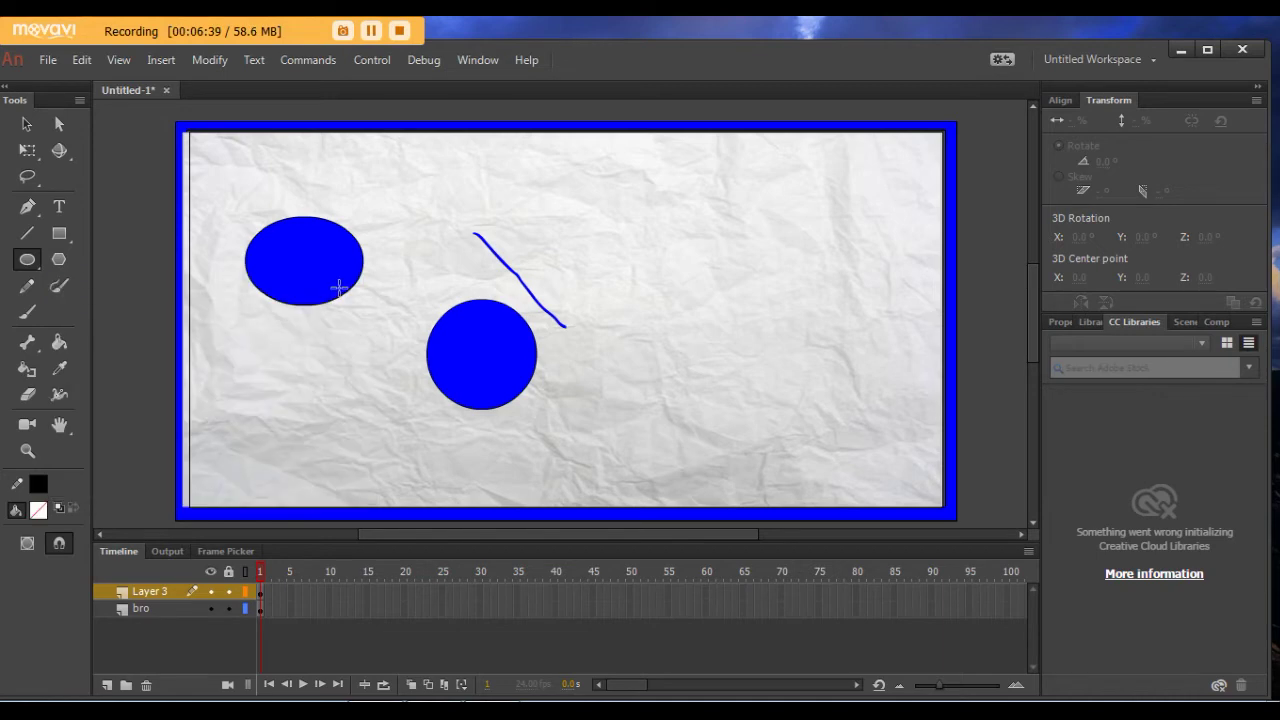
# Paint a short dark stroke just left of the blue circle with the Brush tool
pyautogui.click(27, 311)
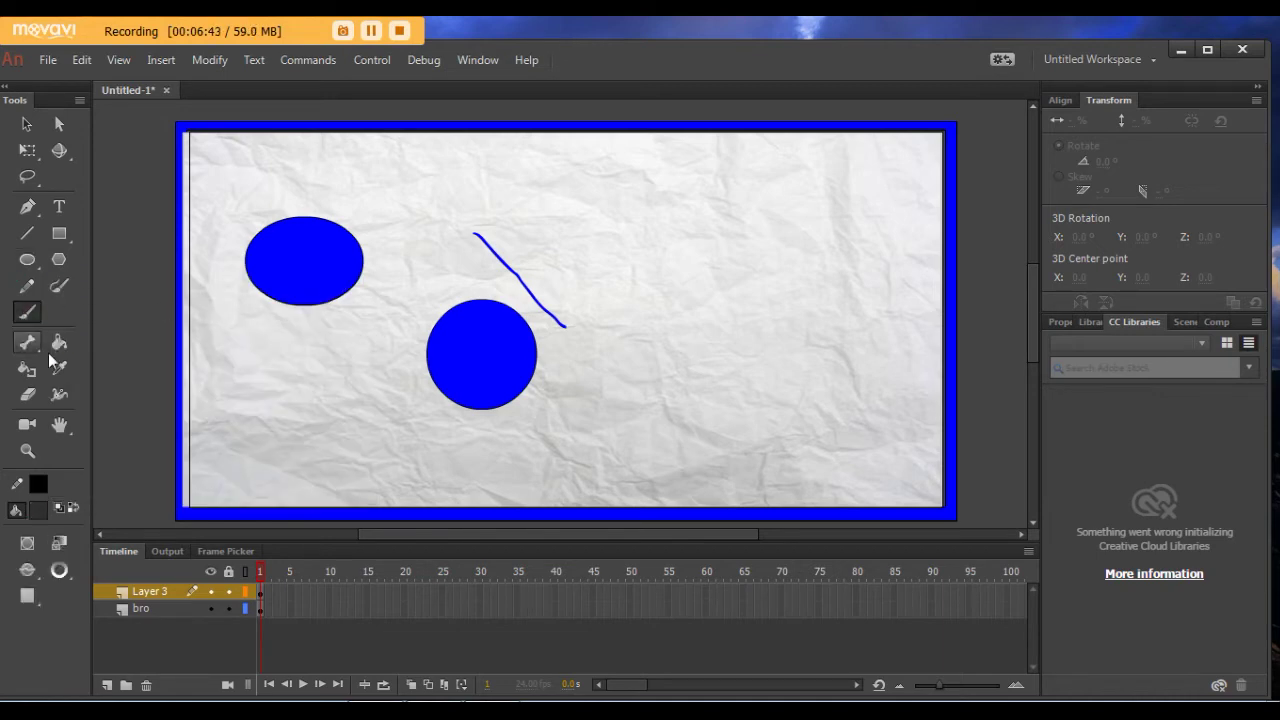
pyautogui.click(40, 511)
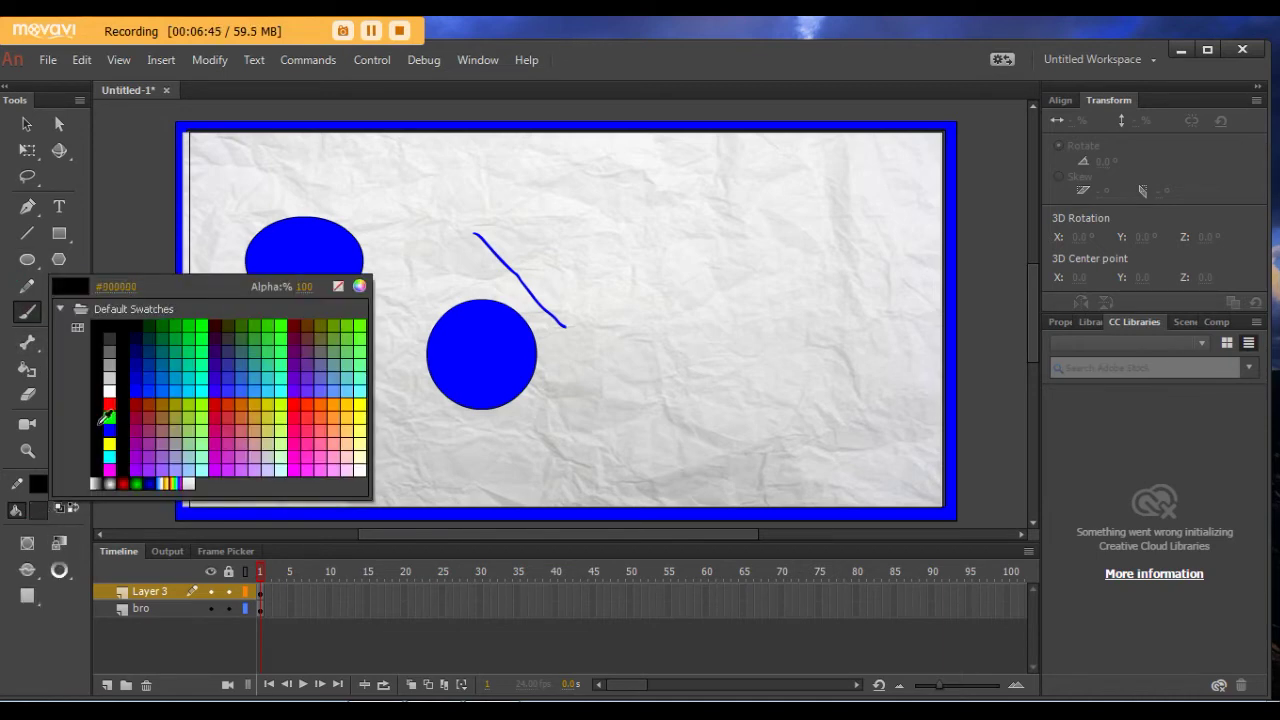
pyautogui.click(337, 287)
pyautogui.moveTo(387, 349); pyautogui.dragTo(410, 397)
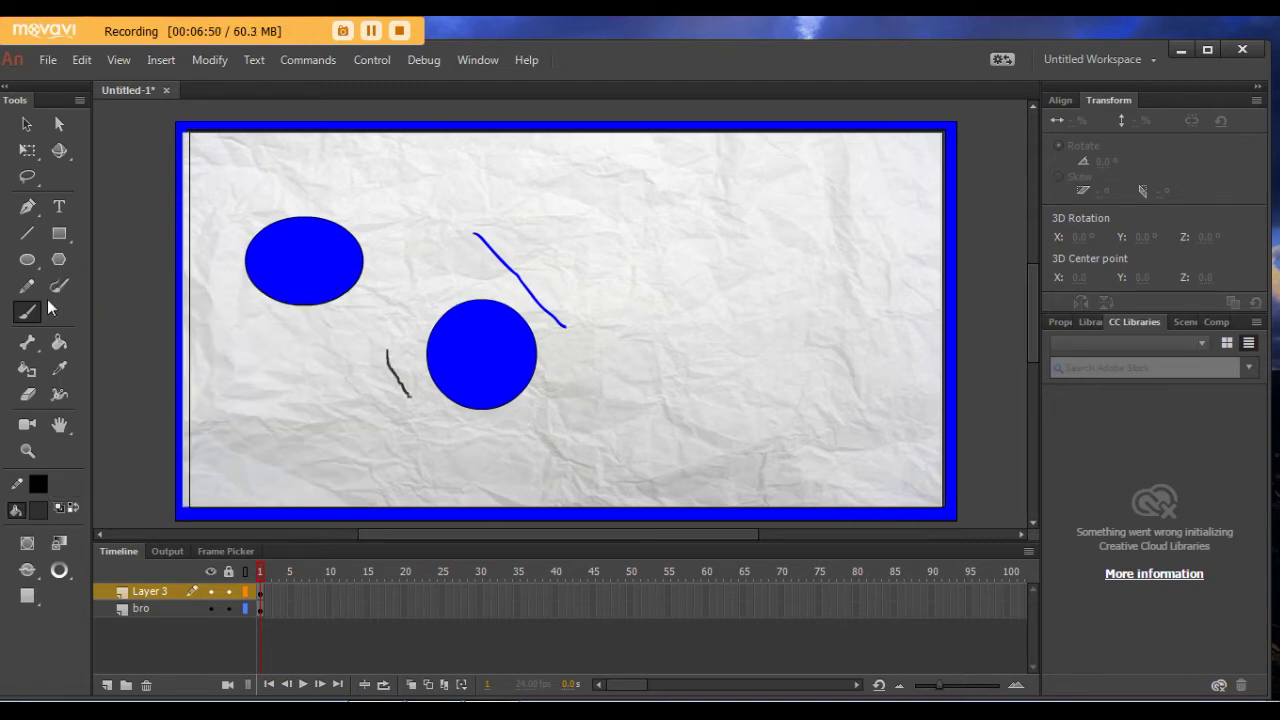
# Draw two unfilled, black-outlined upright ovals side by side in the right half of the stage
pyautogui.click(27, 259)
pyautogui.moveTo(737, 208); pyautogui.dragTo(847, 335)
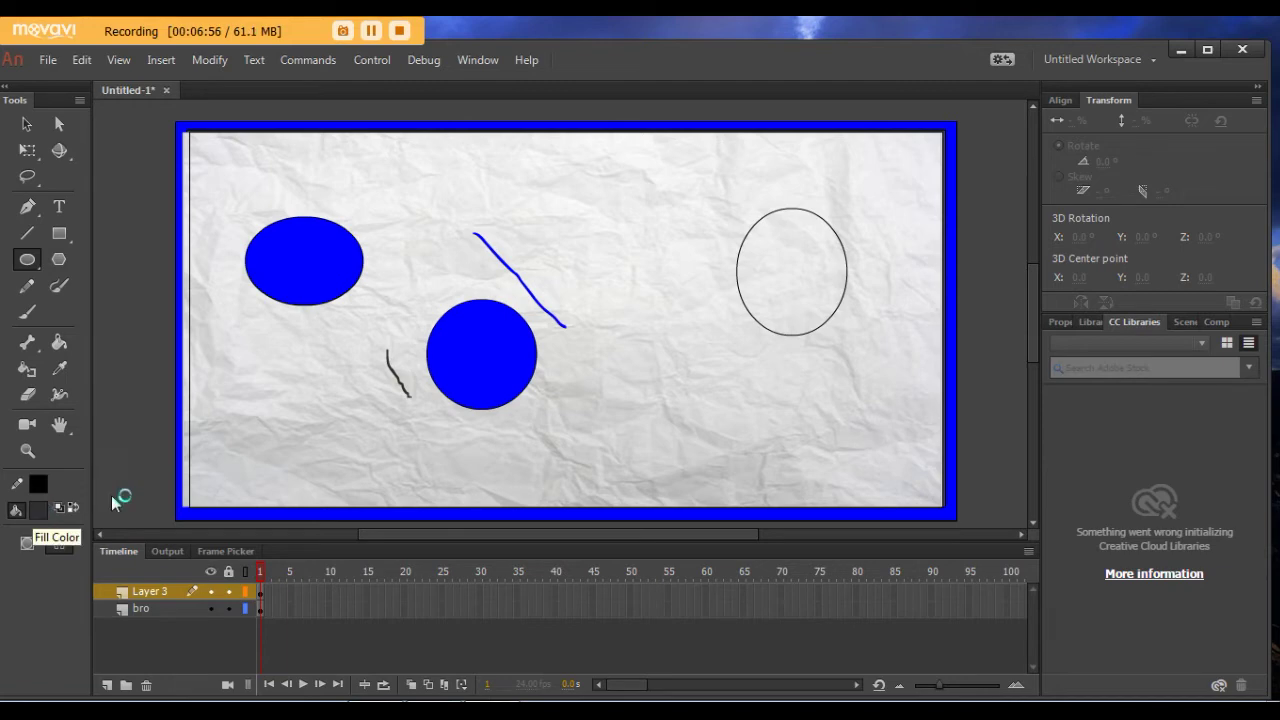
pyautogui.moveTo(590, 210); pyautogui.dragTo(702, 356)
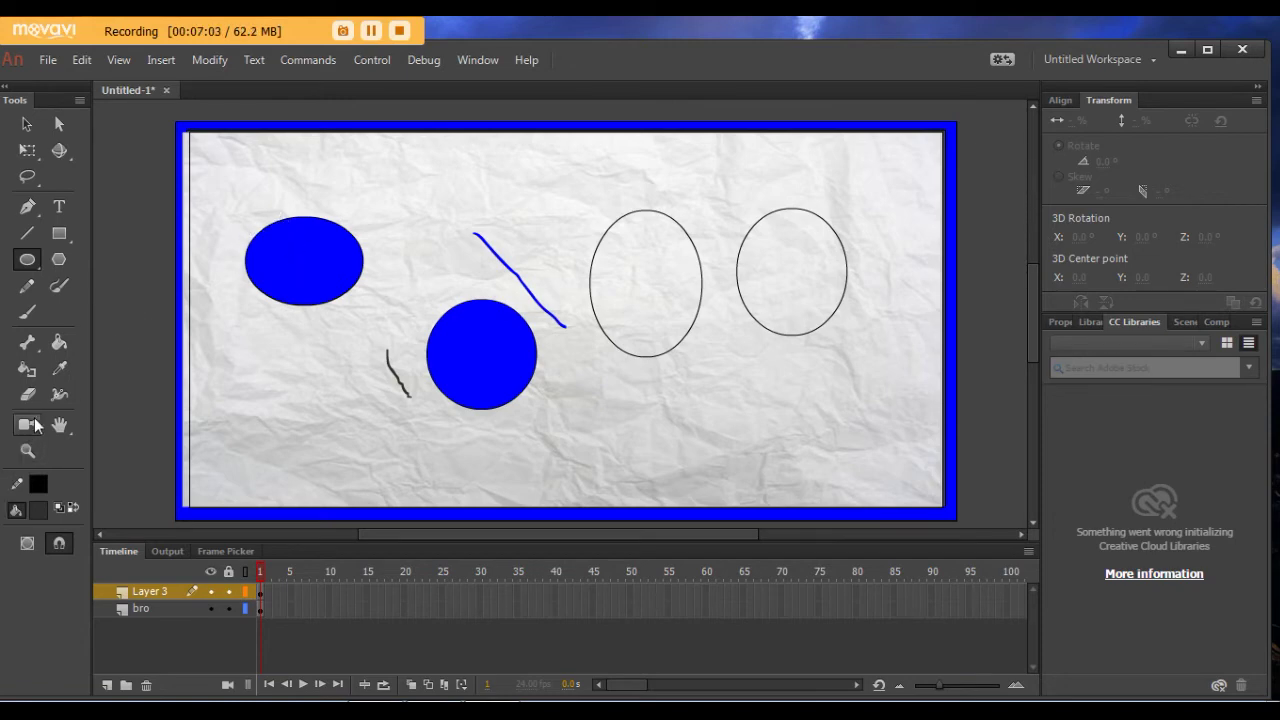
# Move the blue fills out of the left oval and the centre circle, leaving their black outlines in place
pyautogui.click(27, 124)
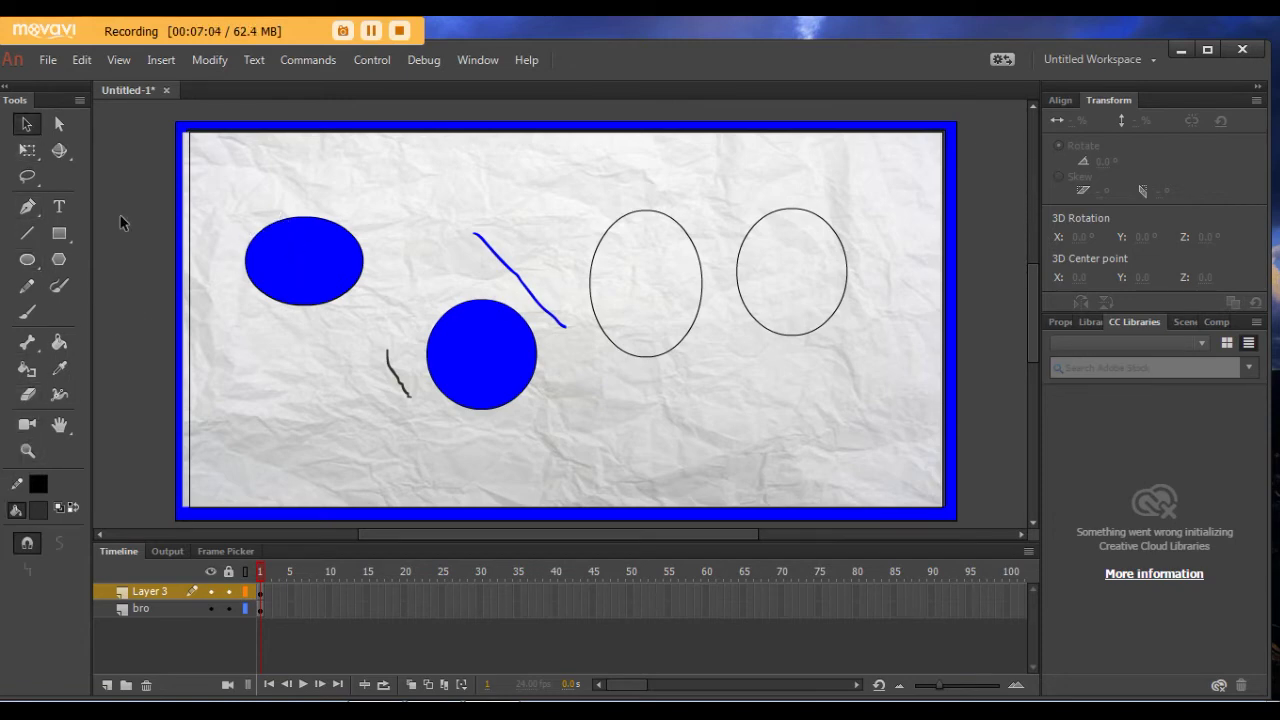
pyautogui.click(301, 270)
pyautogui.moveTo(320, 271); pyautogui.dragTo(489, 220)
pyautogui.click(490, 362)
pyautogui.moveTo(486, 357); pyautogui.dragTo(633, 428)
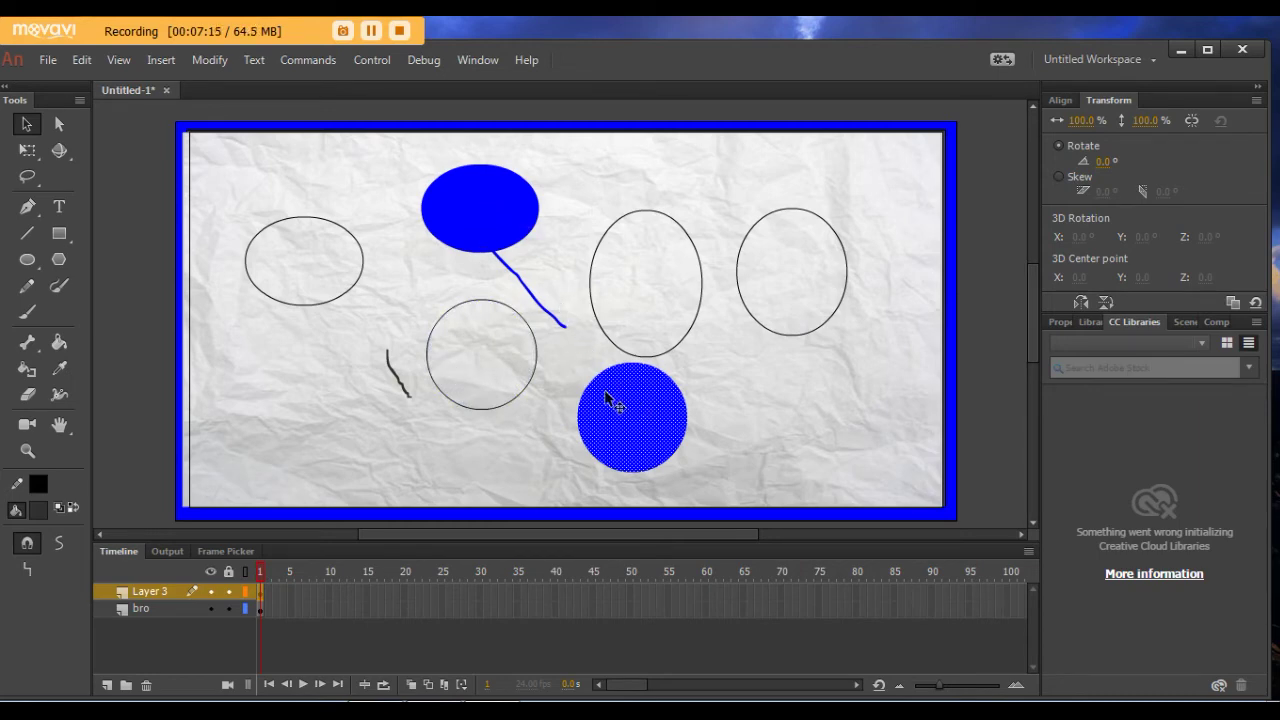
# Erase the relocated blue oval fill and the diagonal blue brush stroke near the top of the stage
pyautogui.click(28, 394)
pyautogui.moveTo(432, 222)
pyautogui.mouseDown()
pyautogui.moveTo(498, 209)
pyautogui.moveTo(517, 163)
pyautogui.moveTo(434, 180)
pyautogui.moveTo(457, 191)
pyautogui.moveTo(536, 173)
pyautogui.moveTo(520, 234)
pyautogui.moveTo(448, 236)
pyautogui.moveTo(443, 182)
pyautogui.moveTo(517, 211)
pyautogui.moveTo(485, 228)
pyautogui.moveTo(471, 214)
pyautogui.moveTo(427, 224)
pyautogui.moveTo(482, 260)
pyautogui.moveTo(451, 243)
pyautogui.moveTo(506, 229)
pyautogui.moveTo(511, 273)
pyautogui.moveTo(557, 320)
pyautogui.moveTo(521, 224)
pyautogui.mouseUp()
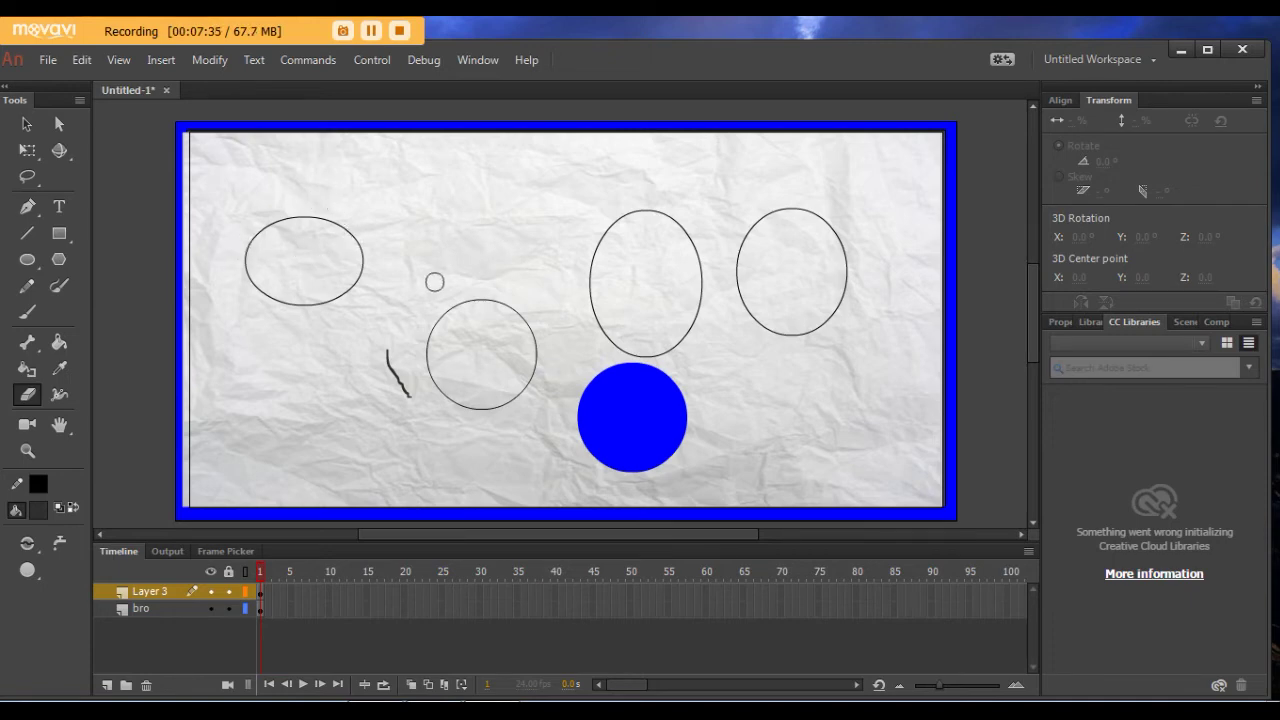
# Reshape the left unfilled oval by pulling its lower-right outline downward and its upper outline upward with the Selection tool
pyautogui.click(27, 124)
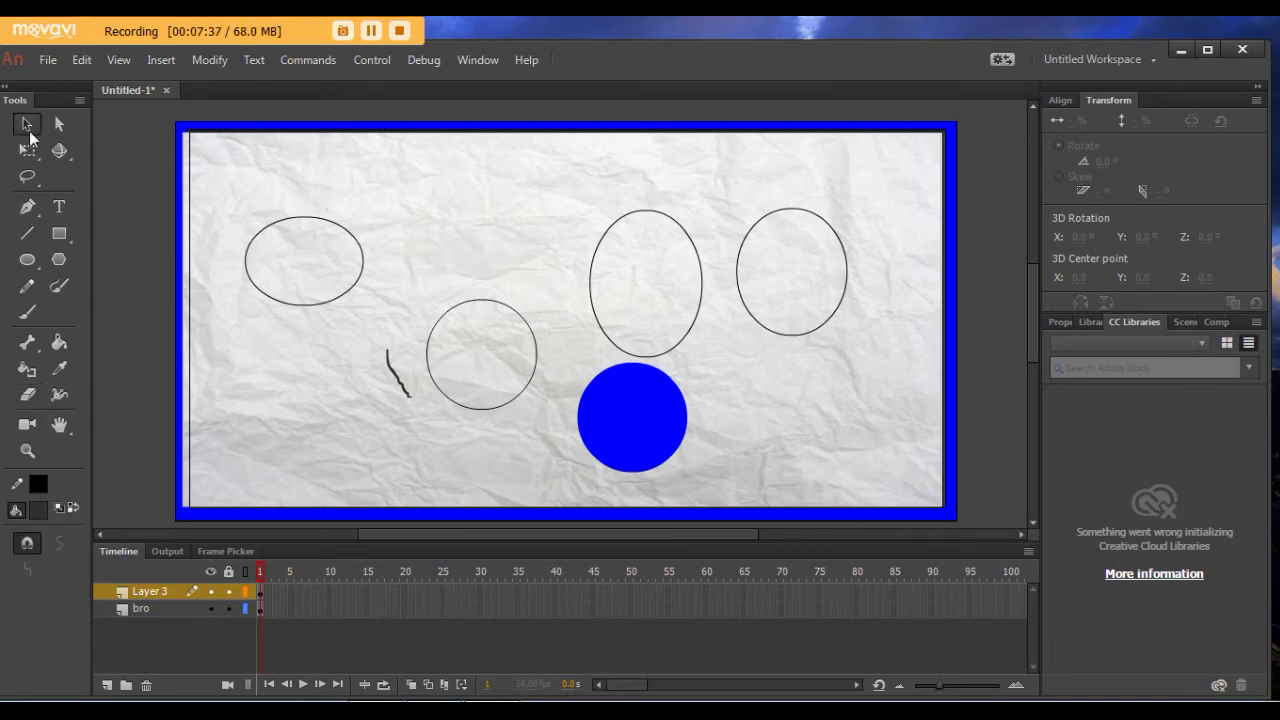
pyautogui.click(348, 285)
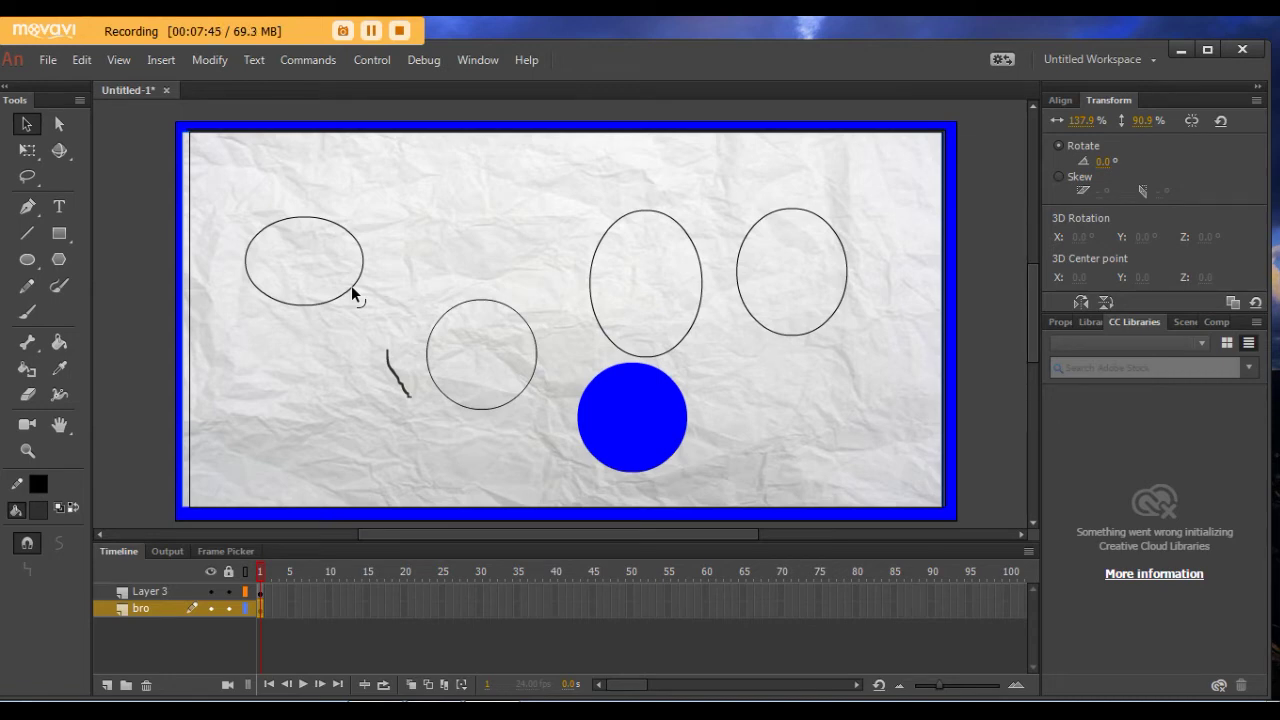
pyautogui.moveTo(351, 285); pyautogui.dragTo(366, 342)
pyautogui.moveTo(346, 234)
pyautogui.mouseDown()
pyautogui.moveTo(363, 196)
pyautogui.moveTo(283, 180)
pyautogui.mouseUp()
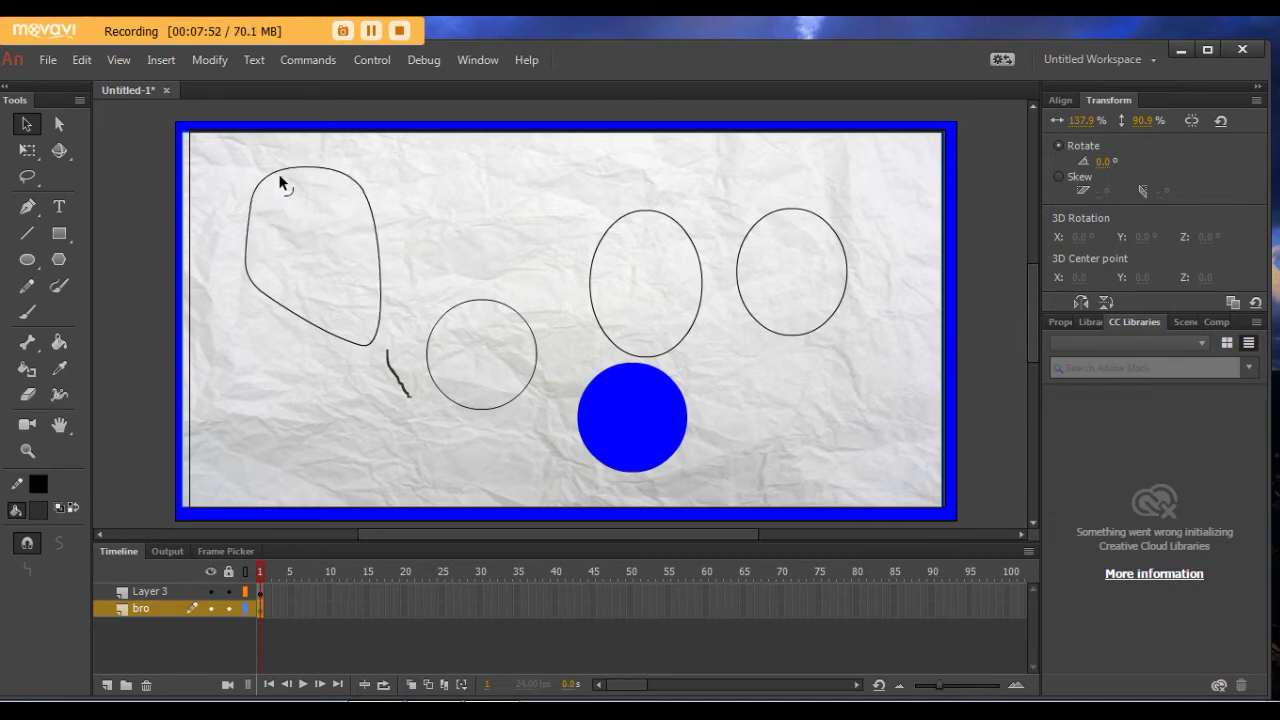
# Bend the side of the short dark brush stroke outward to the left into a pointed spike
pyautogui.click(391, 380)
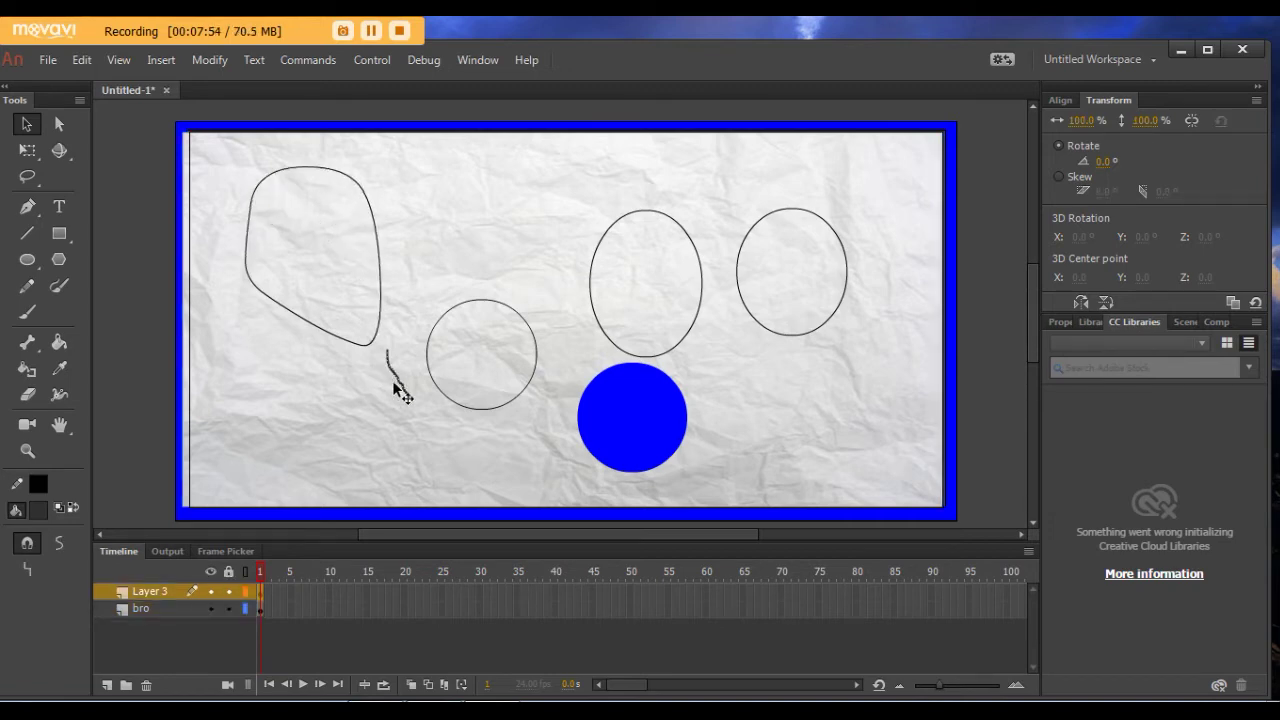
pyautogui.click(390, 395)
pyautogui.moveTo(400, 380); pyautogui.dragTo(375, 390)
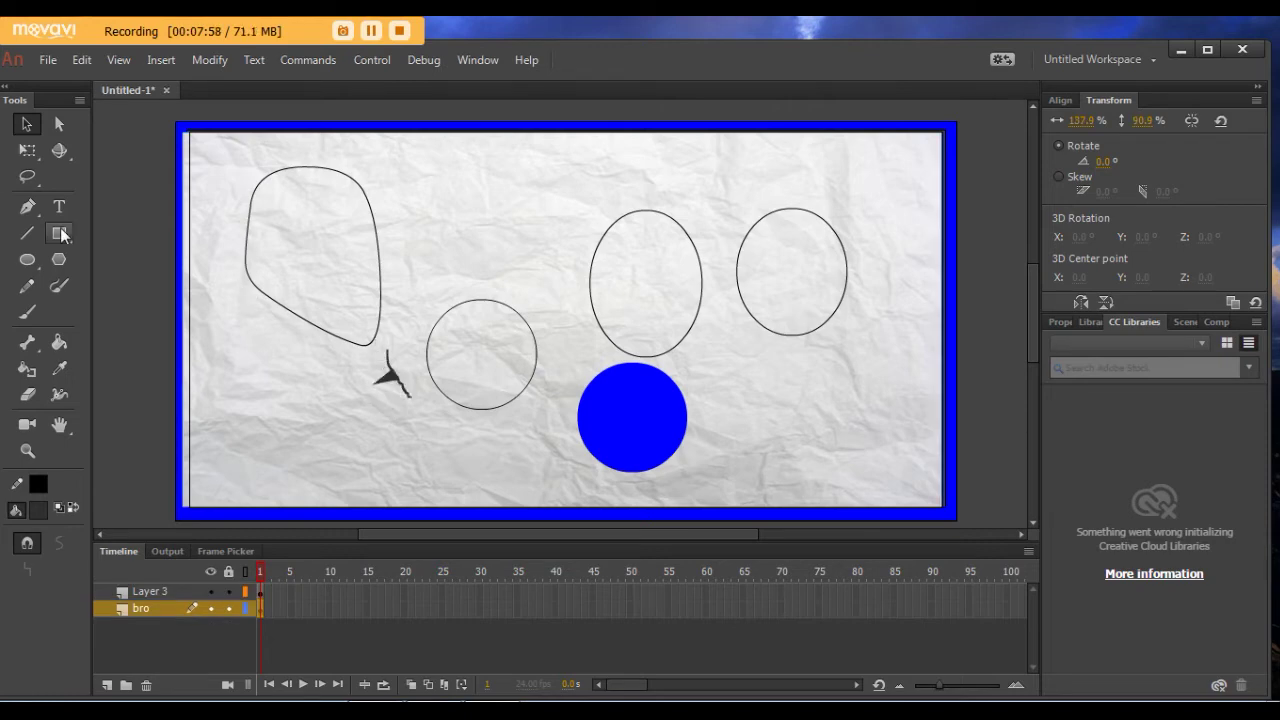
# Try freehand brush strokes near the stage's centre on the bro layer, undoing each one
pyautogui.click(27, 285)
pyautogui.click(27, 311)
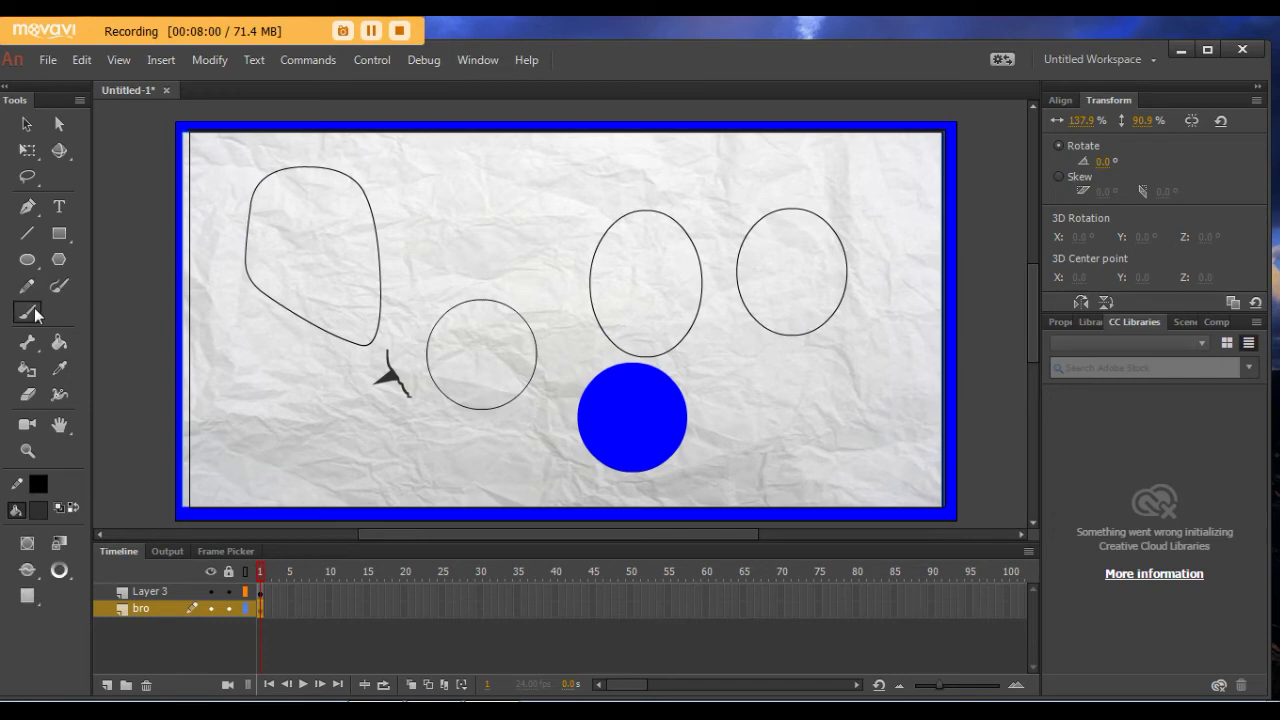
pyautogui.moveTo(463, 225); pyautogui.dragTo(543, 200)
pyautogui.hotkey('ctrl', 'z')
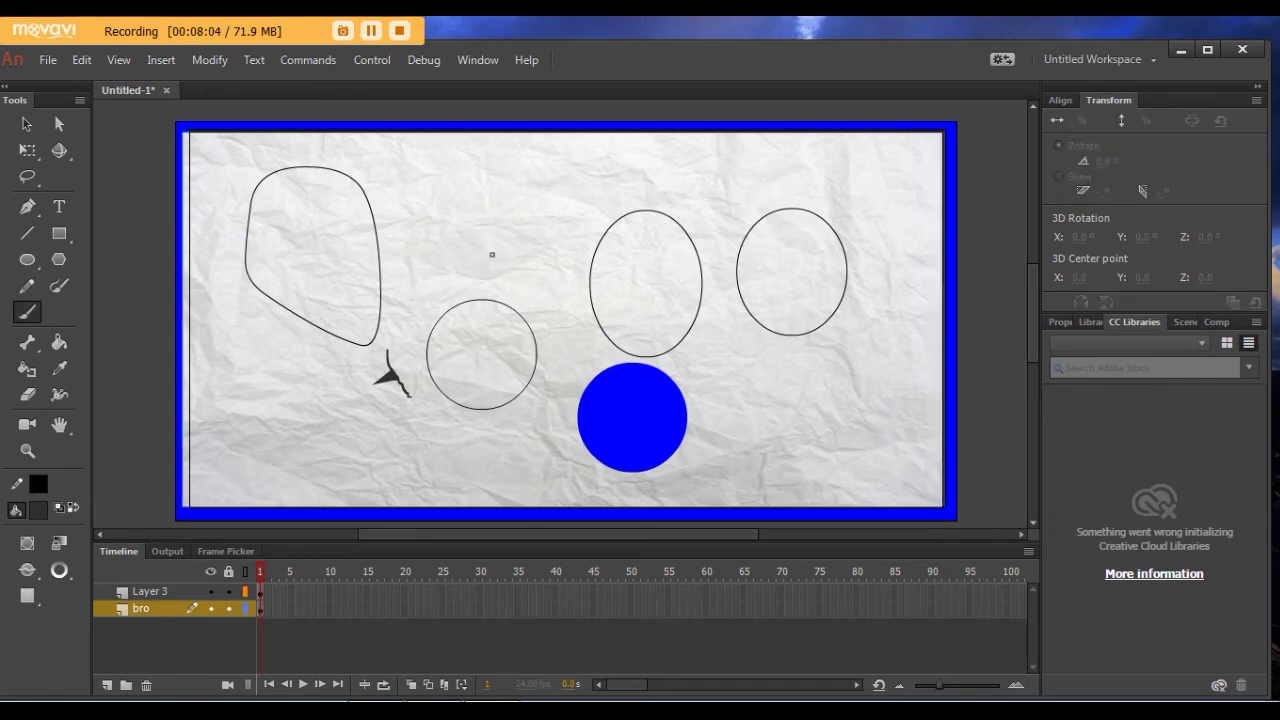
pyautogui.moveTo(444, 248); pyautogui.dragTo(508, 424)
pyautogui.hotkey('ctrl', 'z')
pyautogui.click(161, 606)
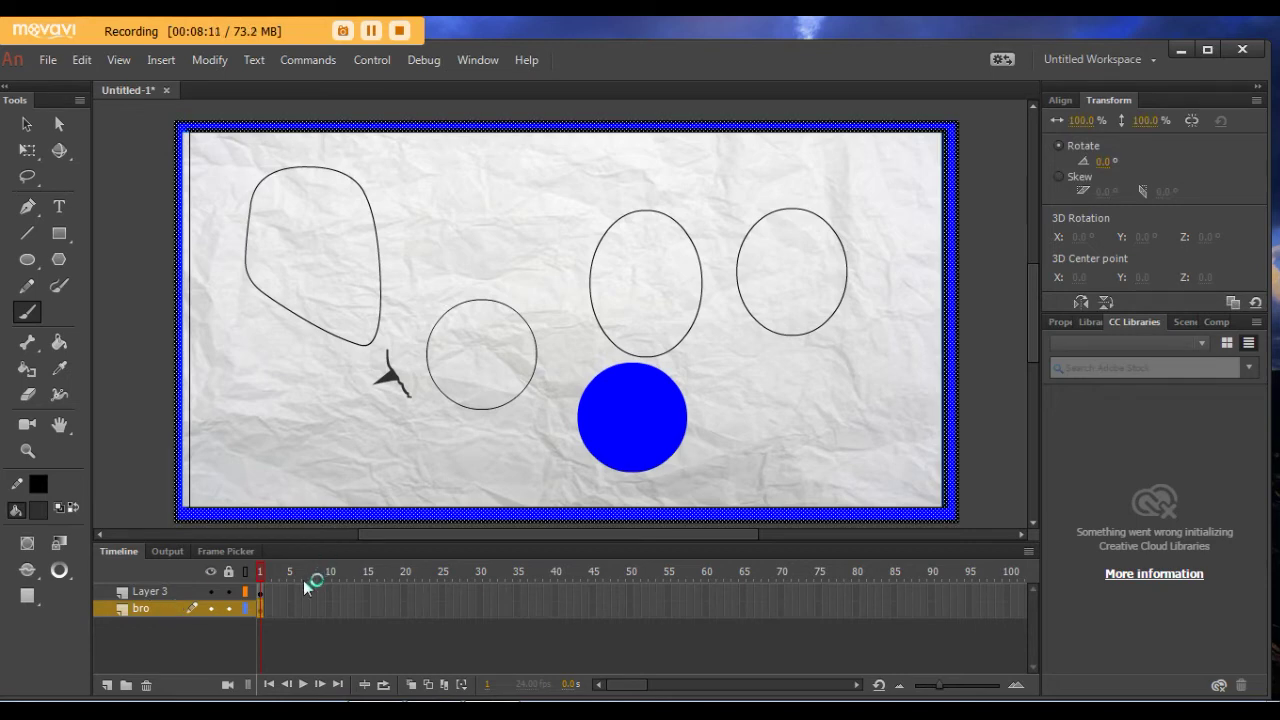
pyautogui.click(268, 609)
pyautogui.moveTo(415, 226); pyautogui.dragTo(524, 278)
pyautogui.hotkey('ctrl', 'z')
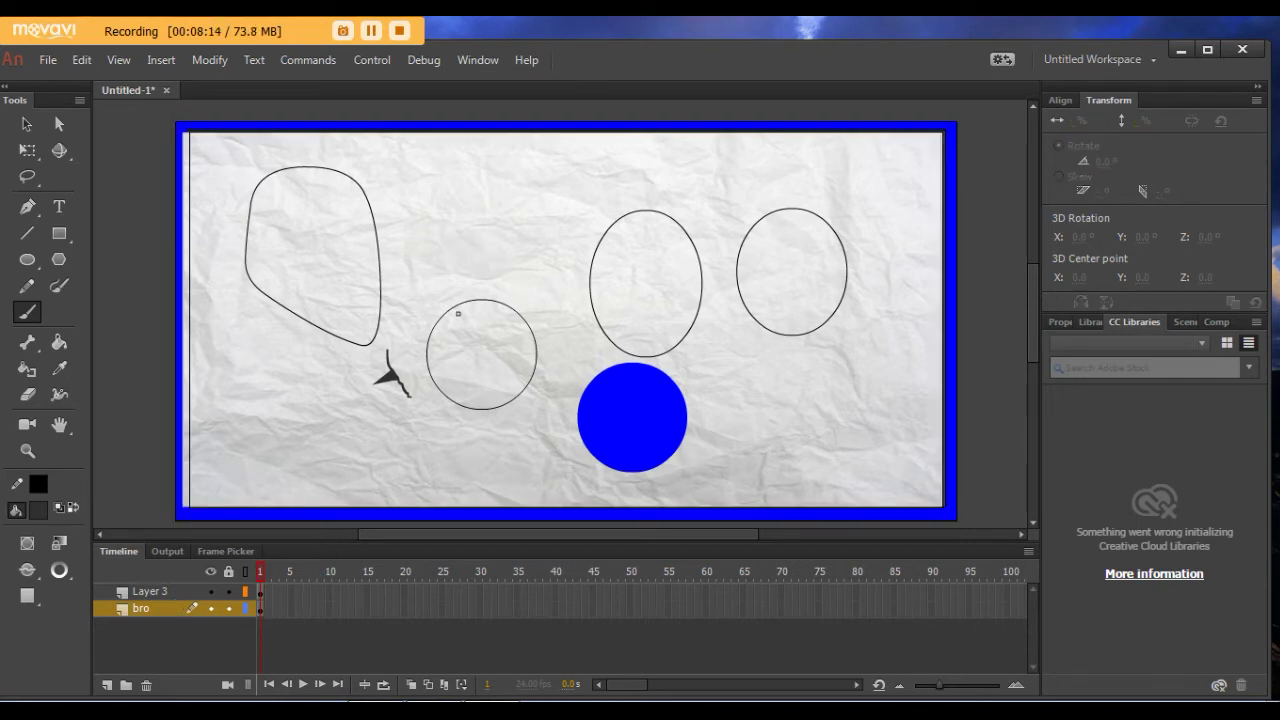
# Paint a short horizontal brush stroke on Layer 3 above the unfilled centre circle
pyautogui.click(178, 592)
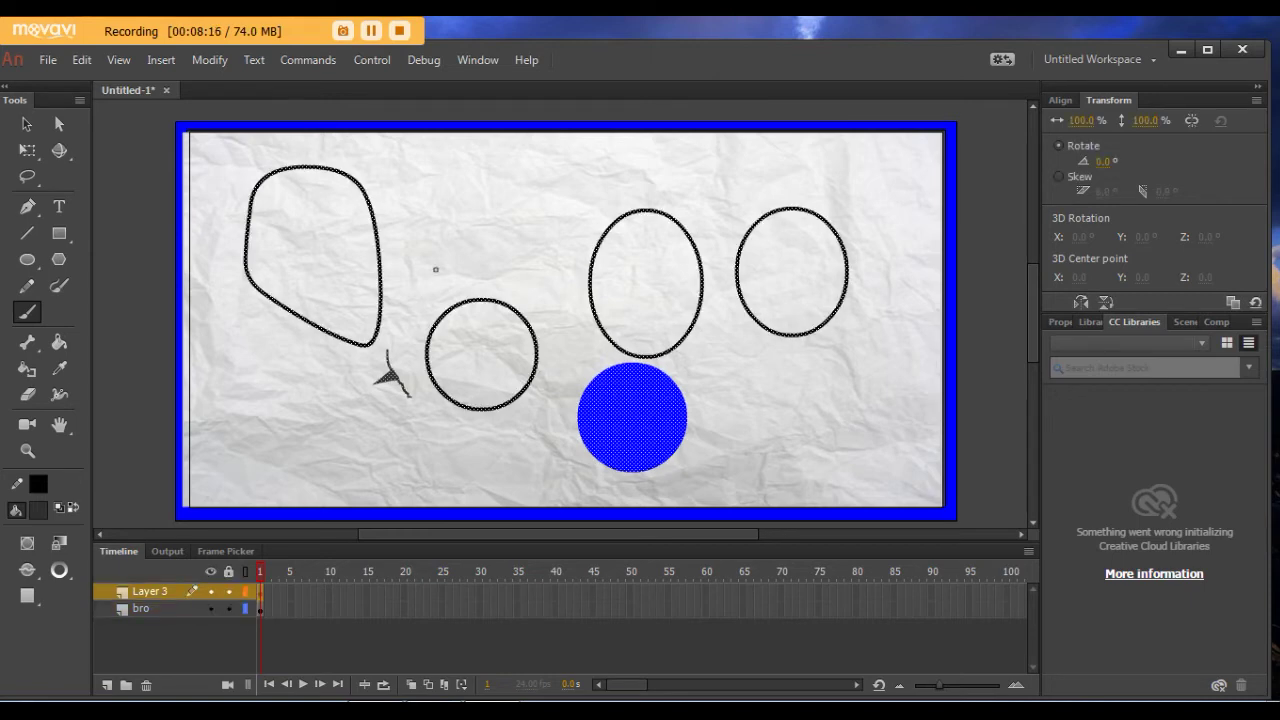
pyautogui.click(145, 613)
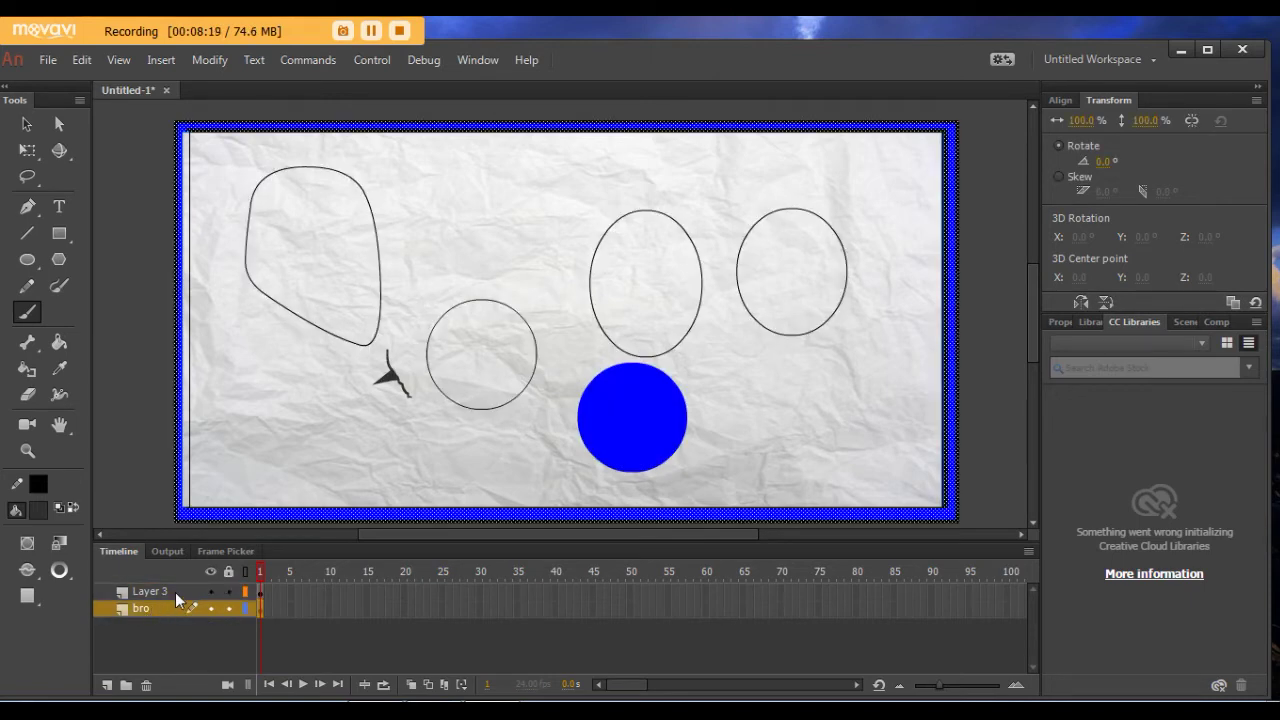
pyautogui.click(175, 592)
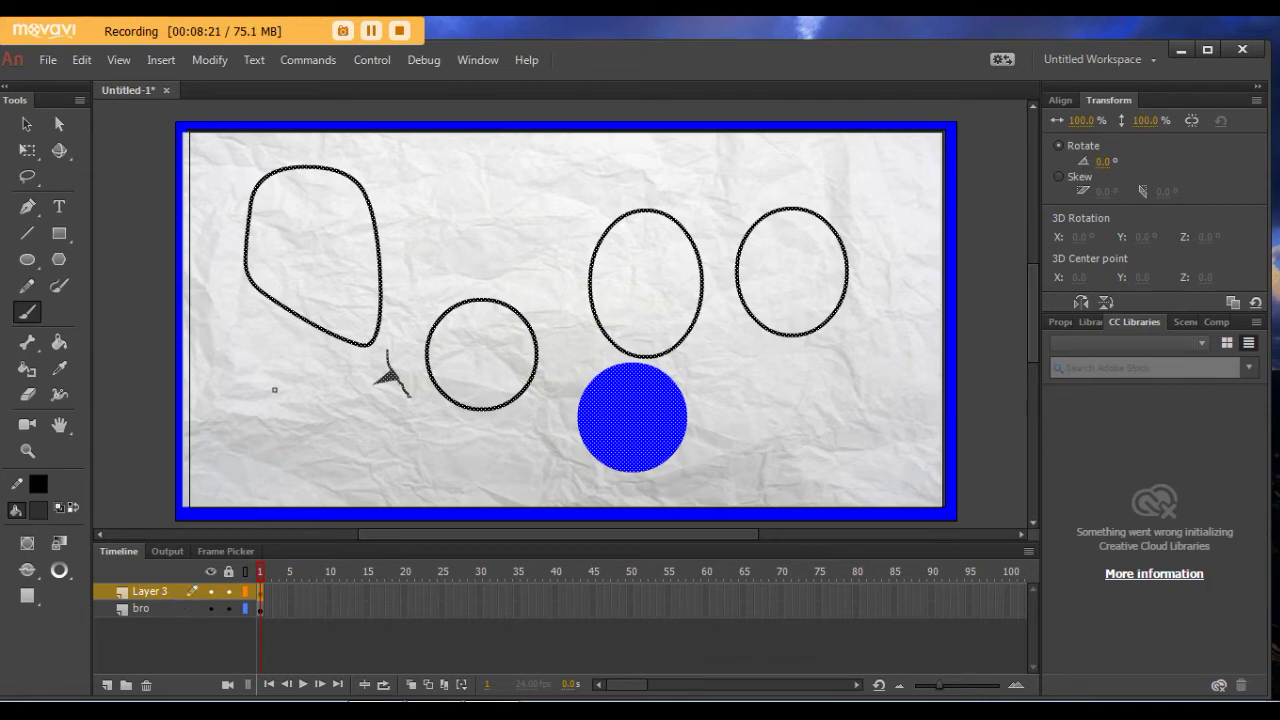
pyautogui.moveTo(458, 218); pyautogui.dragTo(549, 217)
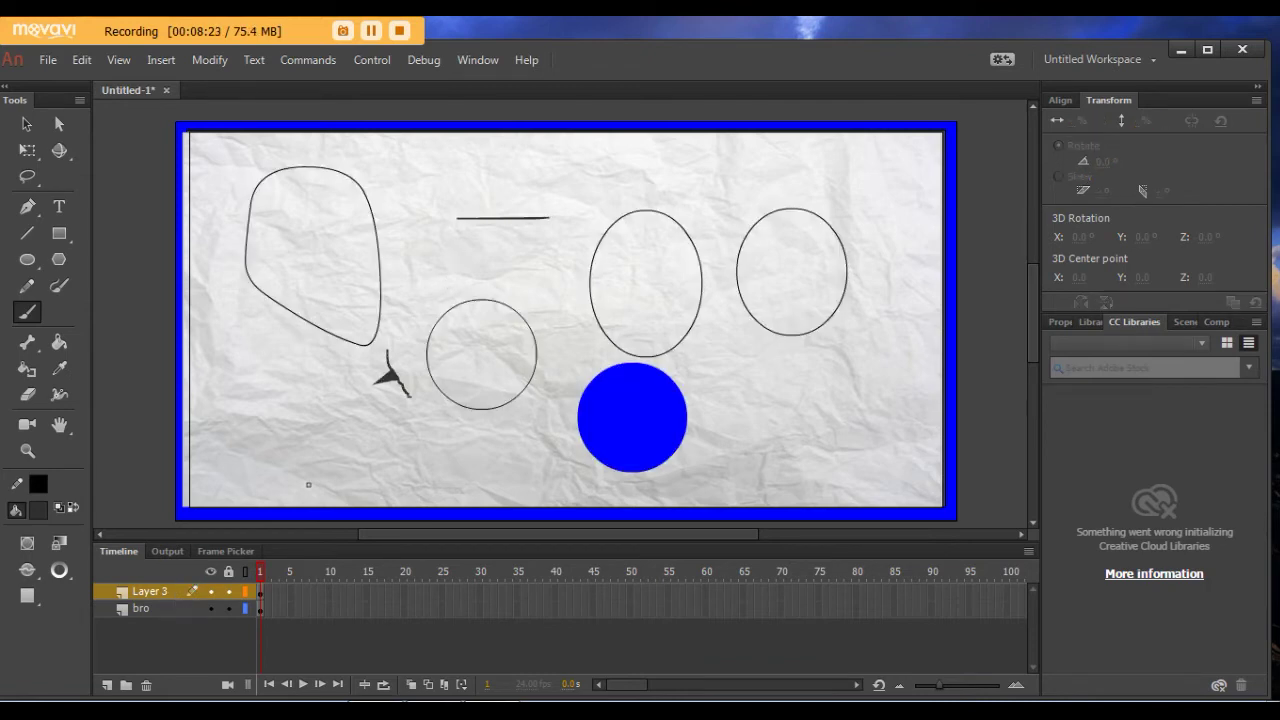
# Try a short brush stroke in the lower left of the stage on the bro layer and undo it
pyautogui.click(158, 609)
pyautogui.moveTo(311, 425); pyautogui.dragTo(364, 393)
pyautogui.hotkey('ctrl', 'z')
# Pull the edge of the short horizontal brush stroke slightly downward with the Selection tool
pyautogui.click(190, 592)
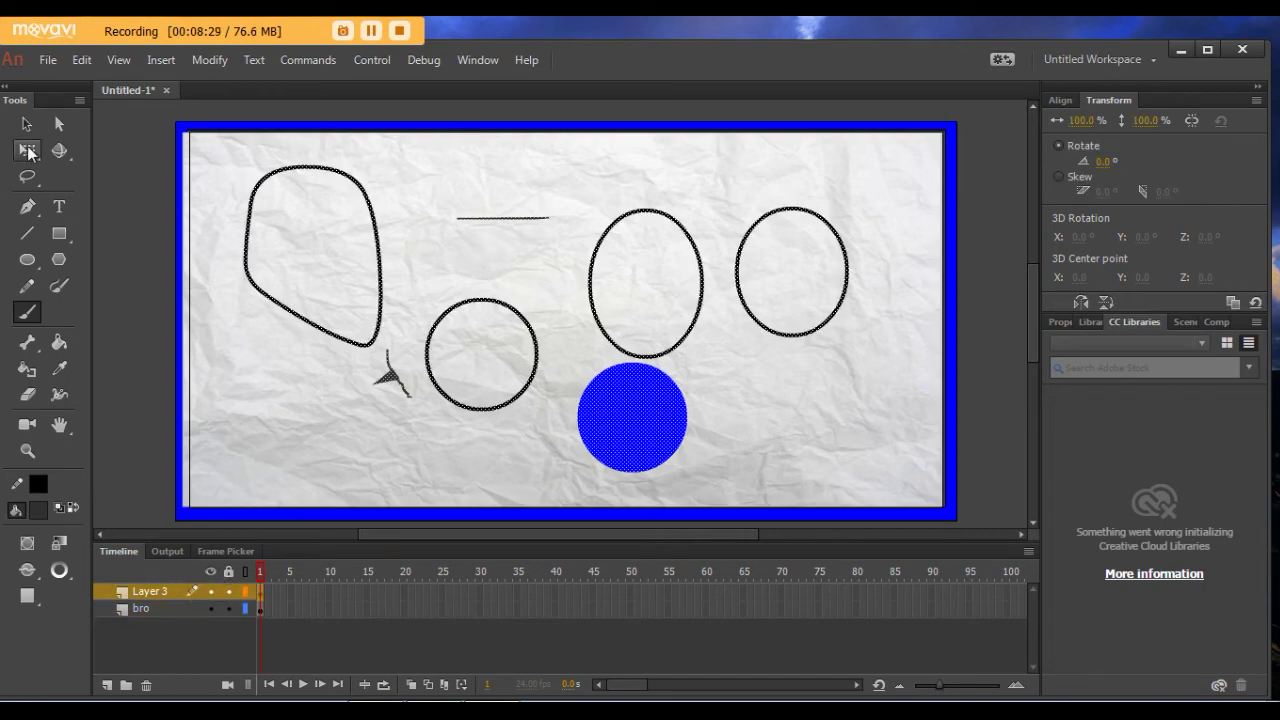
pyautogui.click(26, 124)
pyautogui.click(493, 243)
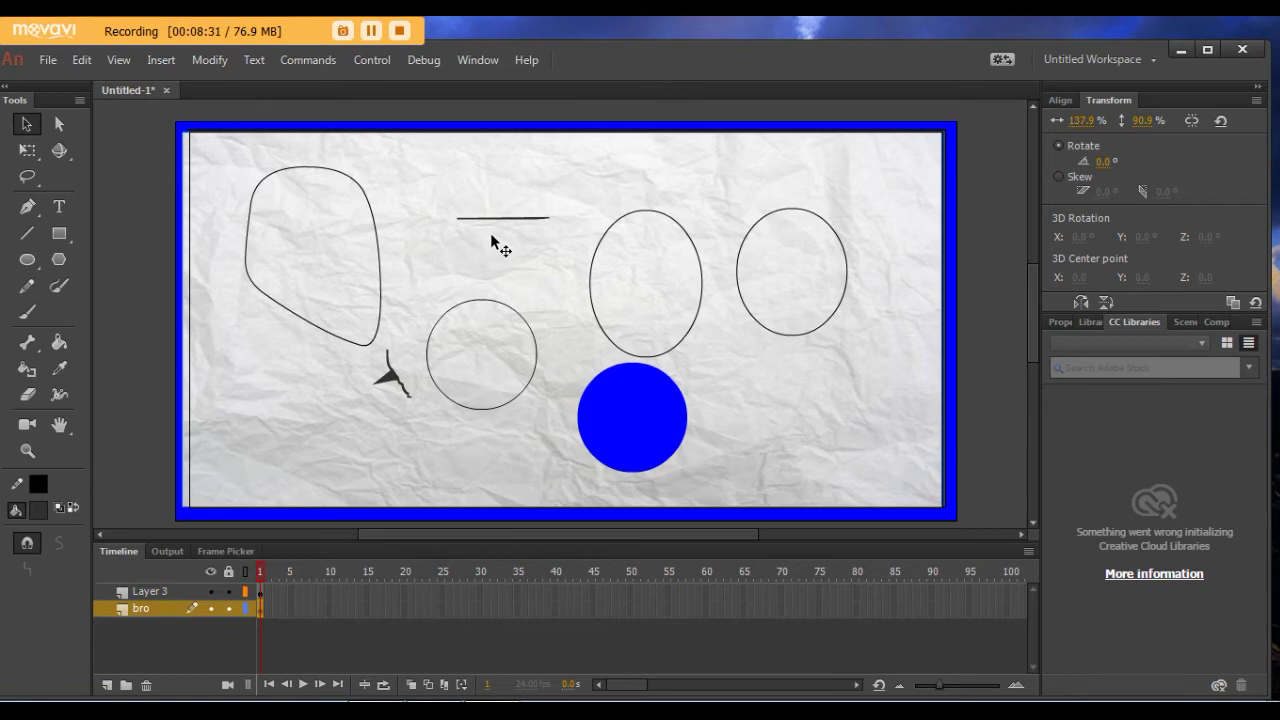
pyautogui.moveTo(499, 217)
pyautogui.mouseDown()
pyautogui.moveTo(498, 248)
pyautogui.moveTo(504, 236)
pyautogui.mouseUp()
# Pull the lower right side of the large reshaped outline outward to the right to widen it
pyautogui.click(150, 593)
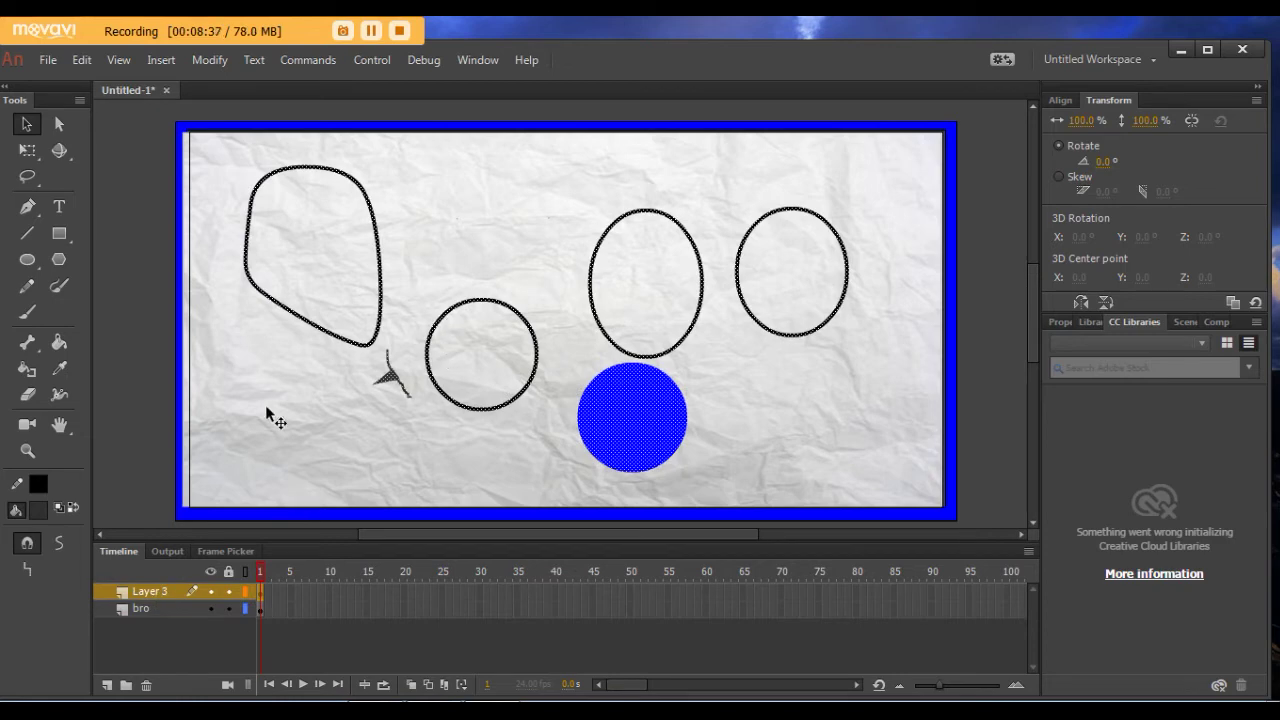
pyautogui.click(414, 283)
pyautogui.moveTo(378, 297)
pyautogui.mouseDown()
pyautogui.moveTo(409, 289)
pyautogui.moveTo(426, 257)
pyautogui.moveTo(429, 271)
pyautogui.mouseUp()
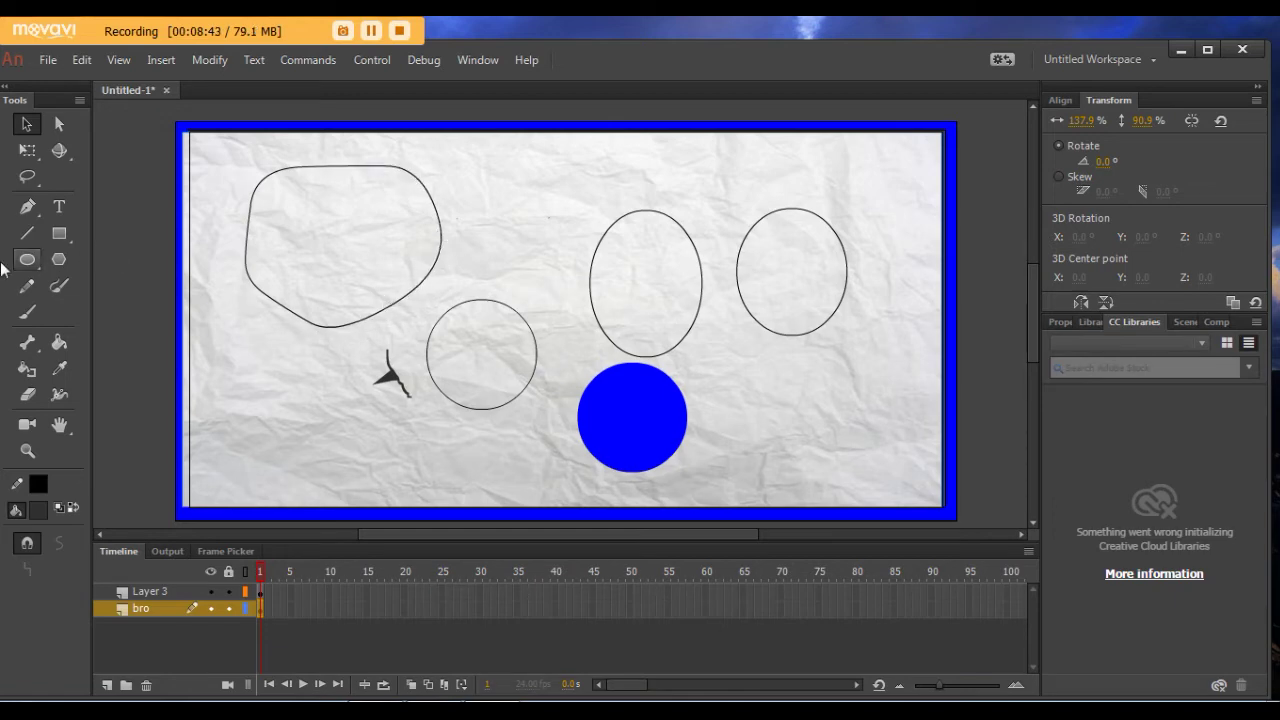
# Try a long brush stroke below the large outline on the bro layer and undo it
pyautogui.click(29, 233)
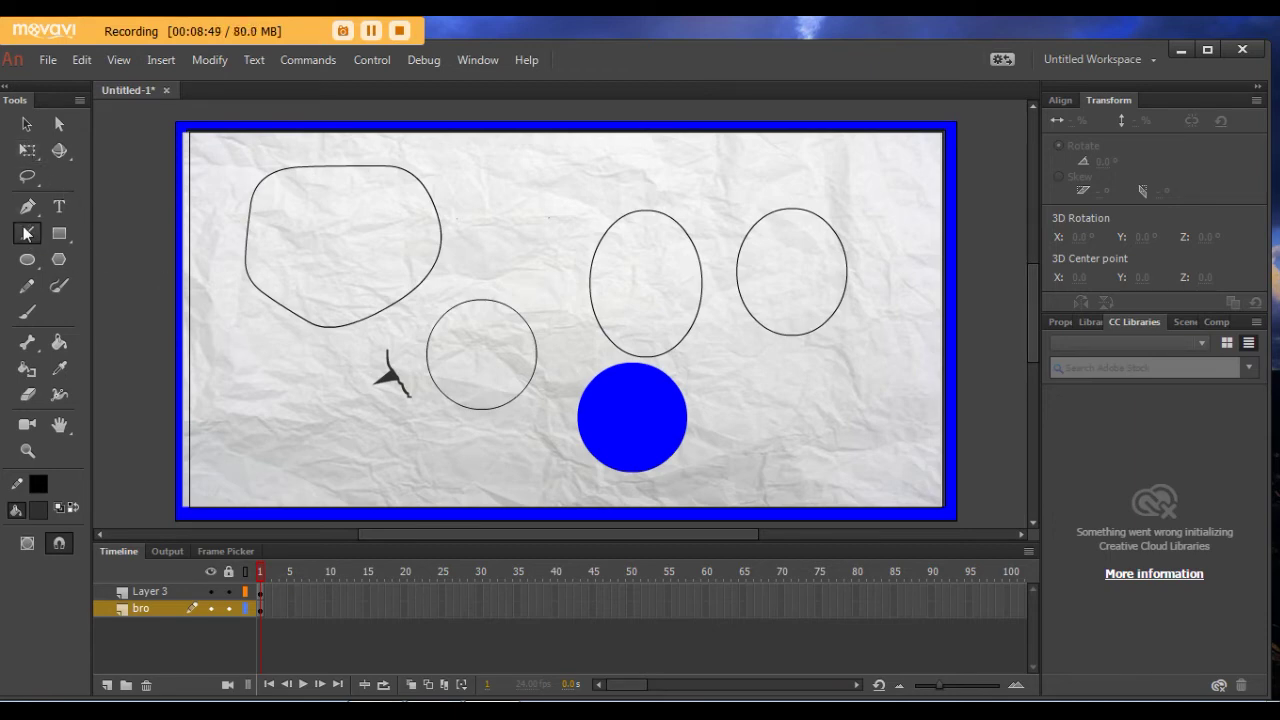
pyautogui.click(27, 311)
pyautogui.moveTo(210, 382); pyautogui.dragTo(390, 377)
pyautogui.hotkey('ctrl', 'z')
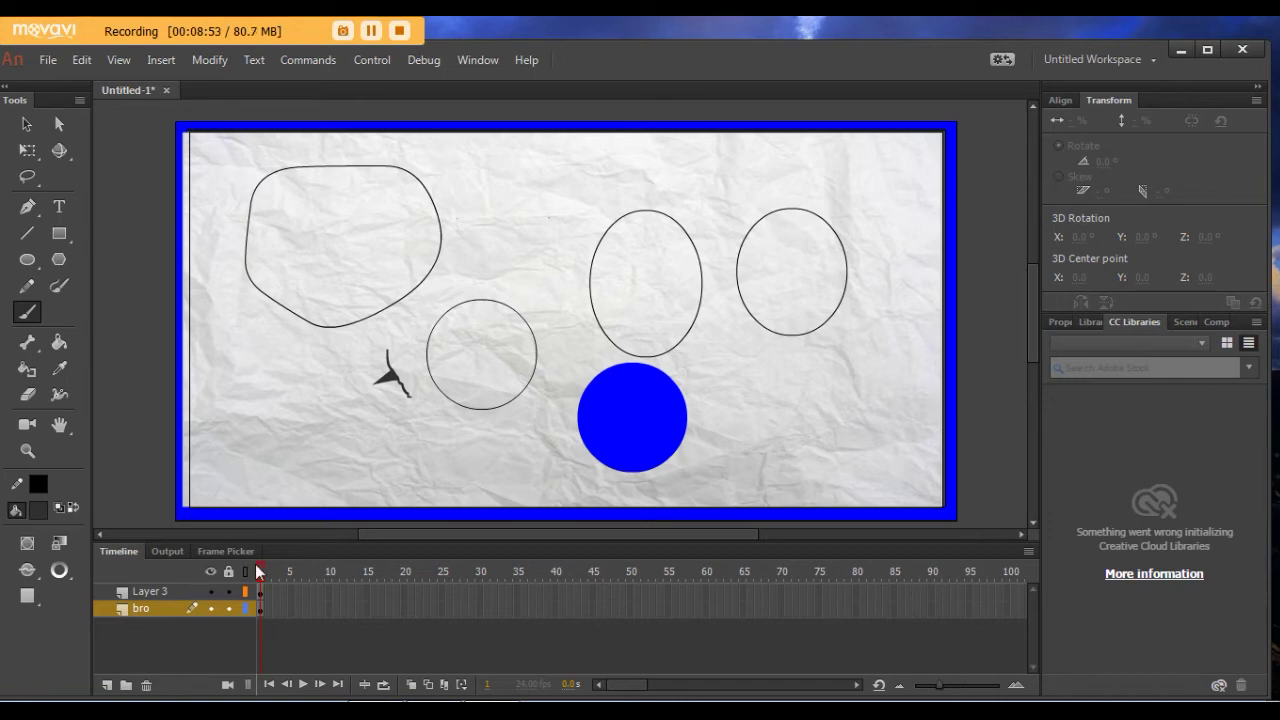
# Paint a short near-horizontal brush stroke at the top centre and a longer diagonal one at the lower left on Layer 3
pyautogui.click(198, 591)
pyautogui.moveTo(493, 184); pyautogui.dragTo(593, 188)
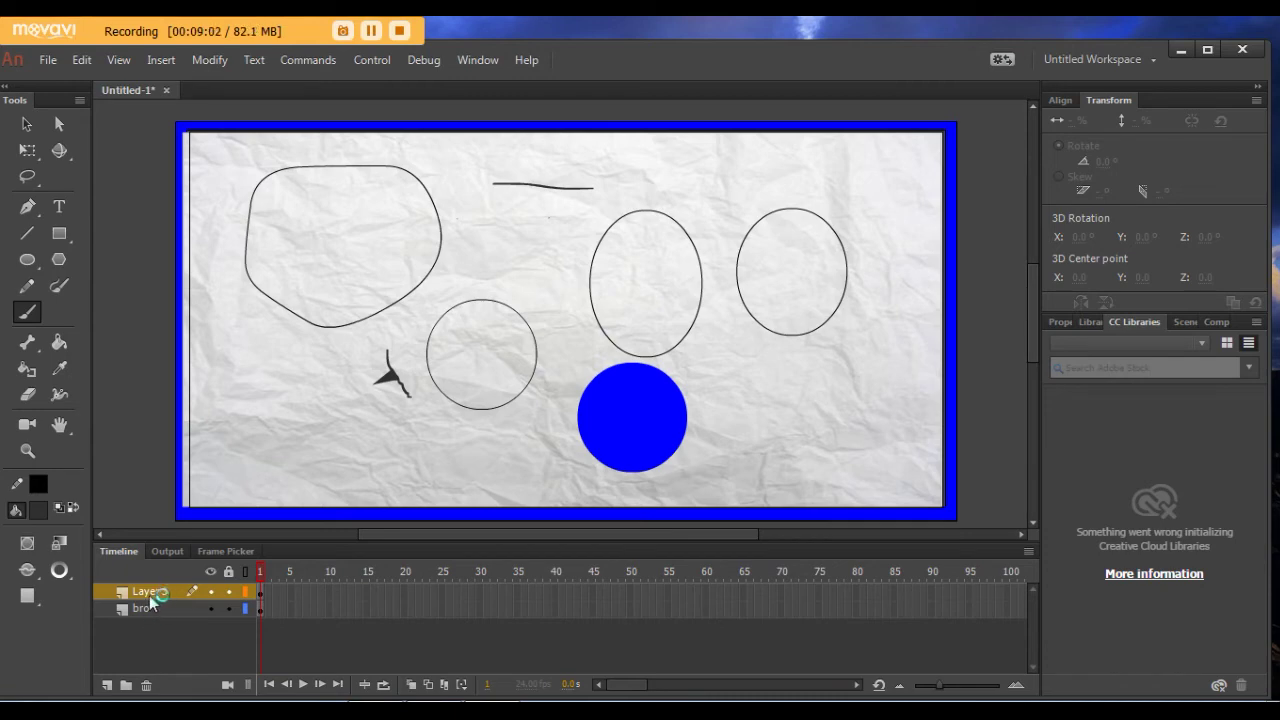
pyautogui.moveTo(265, 391); pyautogui.dragTo(406, 464)
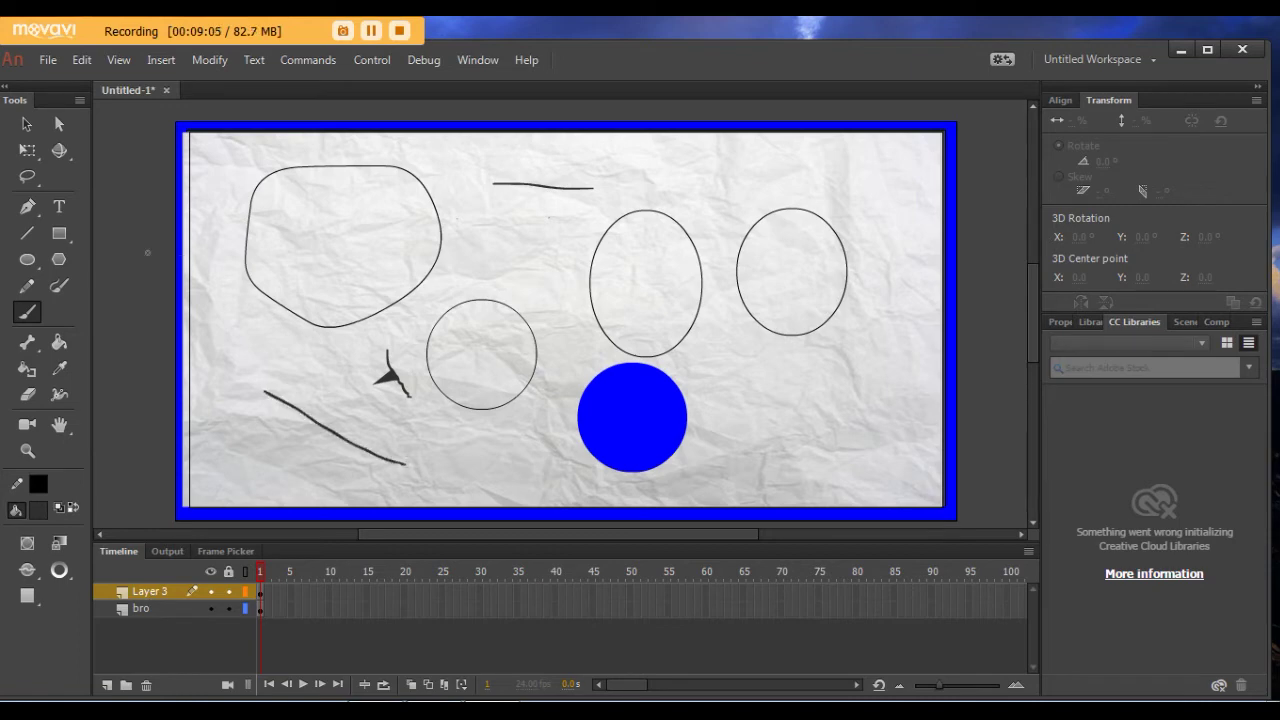
# Draw two straight, downward-sloping lines below the top-centre brush stroke with the Line tool
pyautogui.click(27, 233)
pyautogui.moveTo(477, 217); pyautogui.dragTo(597, 236)
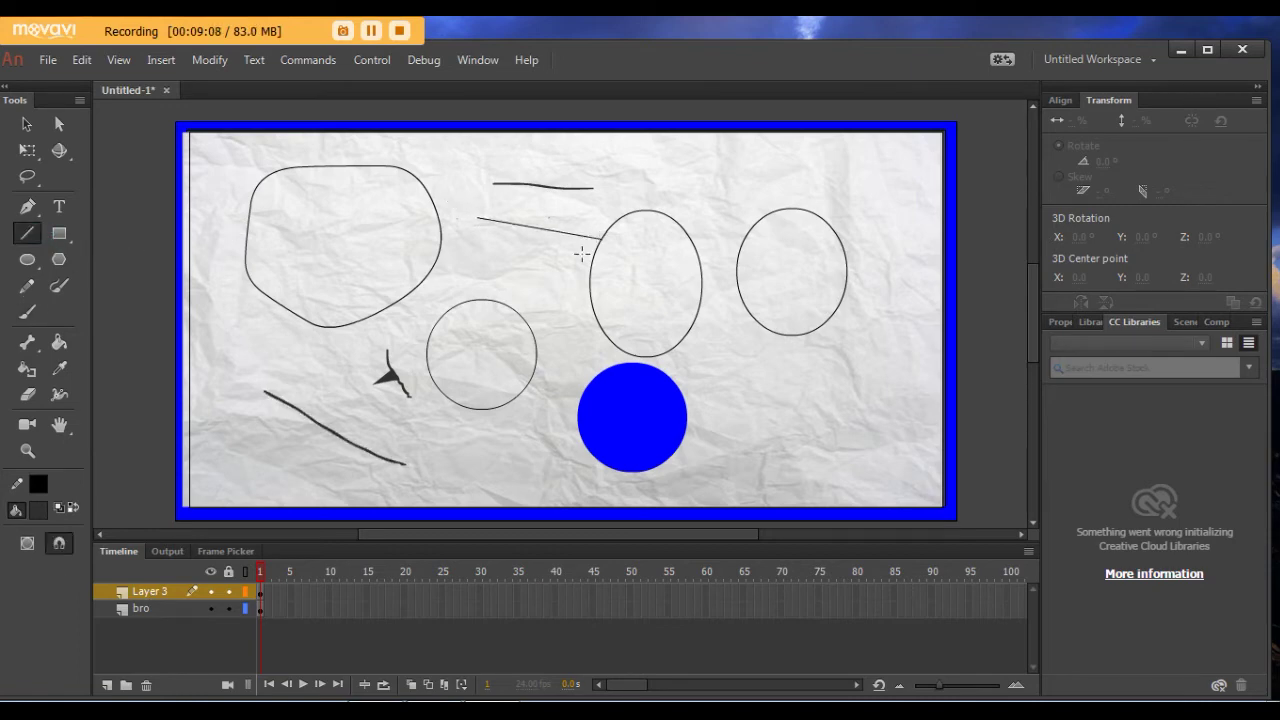
pyautogui.moveTo(474, 251); pyautogui.dragTo(568, 296)
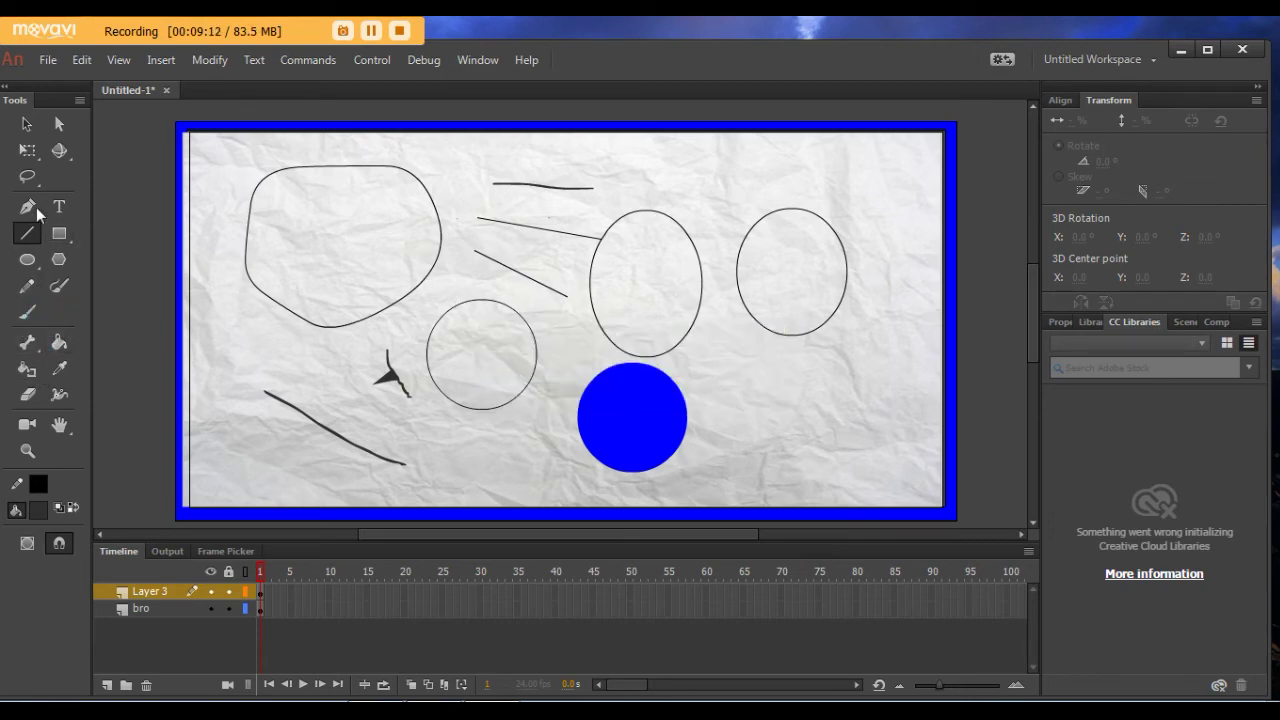
# With Free Transform, select the rightmost oval, deselect it, and shift the paper background slightly to the right
pyautogui.click(27, 150)
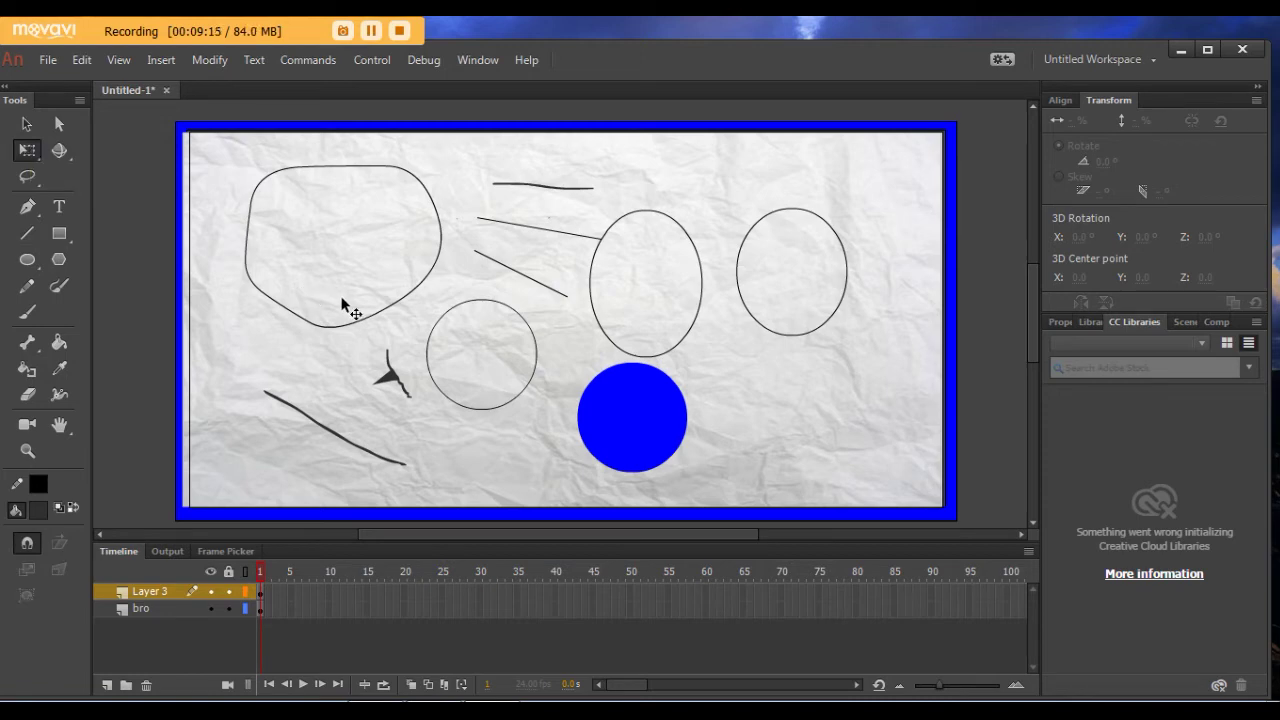
pyautogui.click(788, 208)
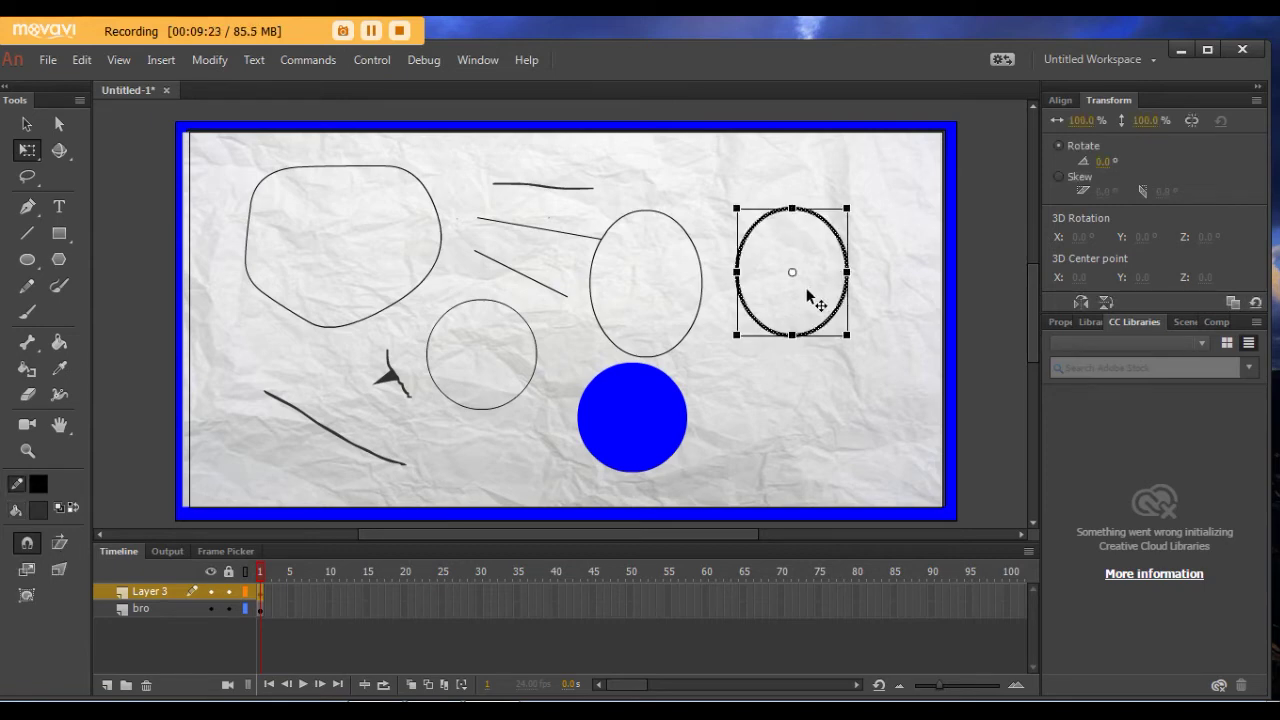
pyautogui.click(805, 301)
pyautogui.moveTo(808, 305); pyautogui.dragTo(818, 291)
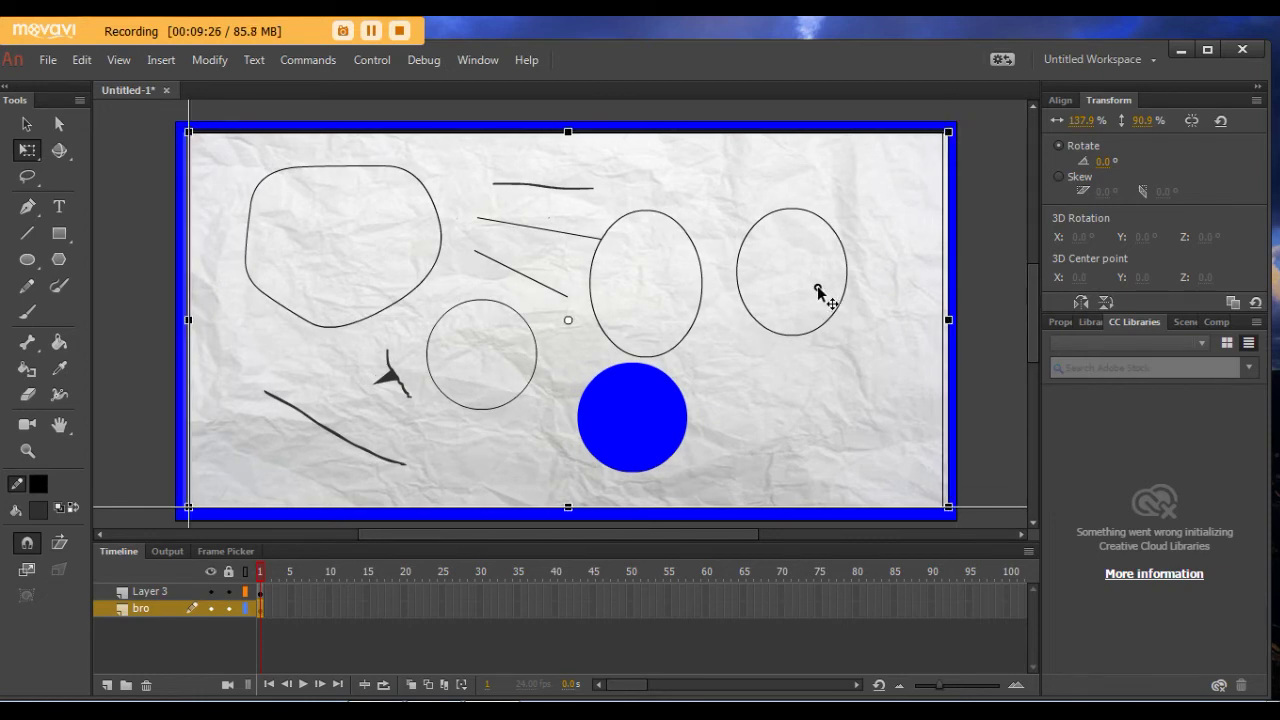
# Lock the bro layer, try moving artwork on the stage, and unlock the layer again
pyautogui.click(182, 592)
pyautogui.click(158, 611)
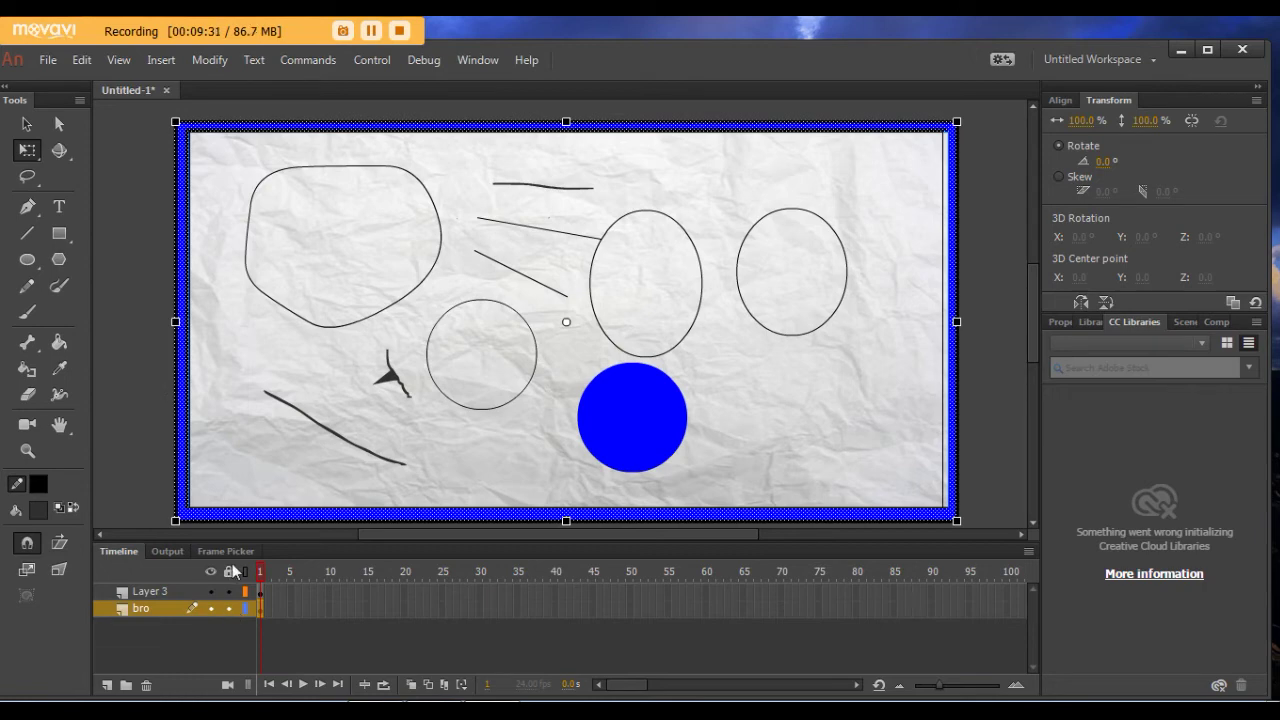
pyautogui.click(227, 608)
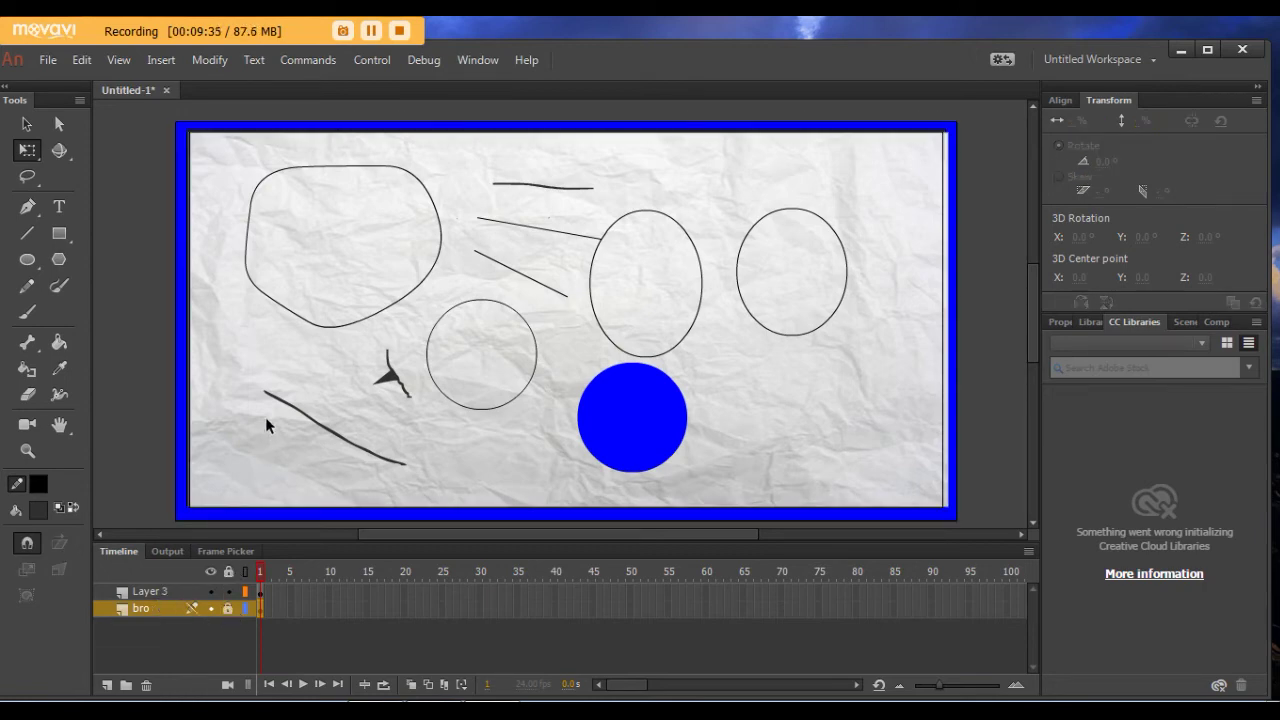
pyautogui.moveTo(329, 429); pyautogui.dragTo(263, 420)
pyautogui.click(227, 608)
# Shift the blue frame and paper background slightly right, and lock the bro layer with Layer 3 active and nothing selected
pyautogui.moveTo(227, 438)
pyautogui.mouseDown()
pyautogui.moveTo(251, 438)
pyautogui.moveTo(231, 452)
pyautogui.mouseUp()
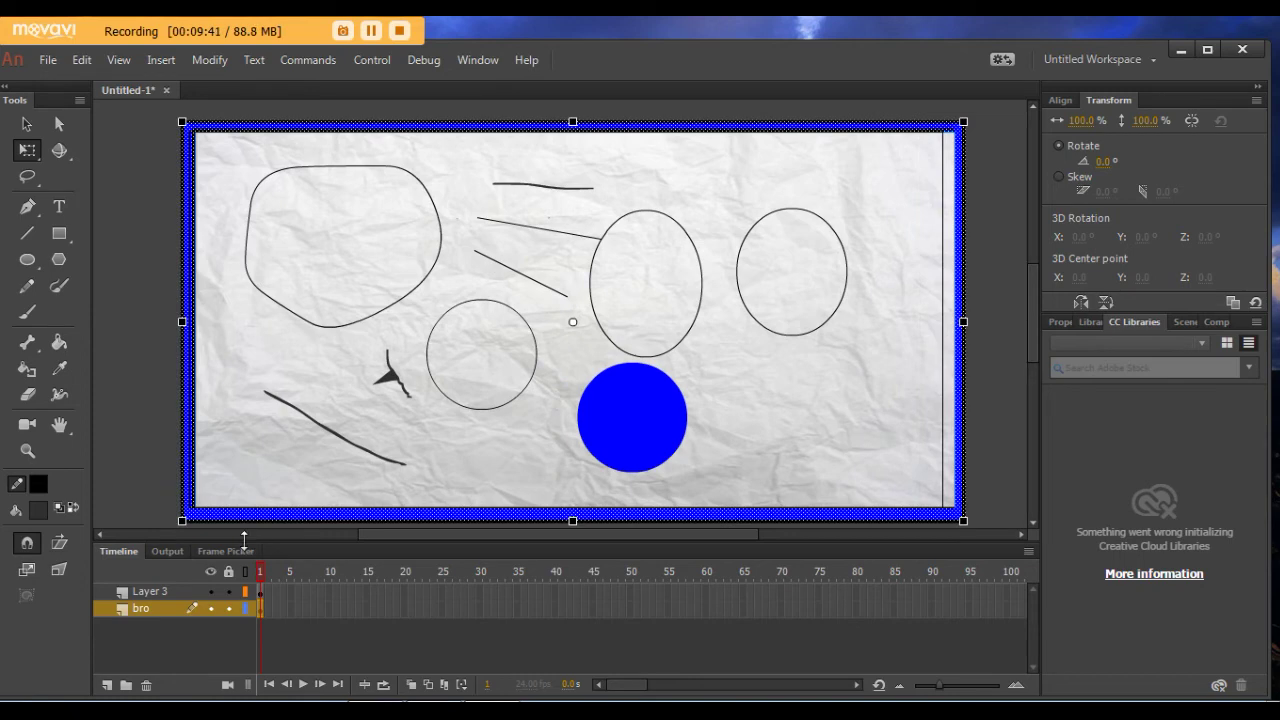
pyautogui.click(231, 607)
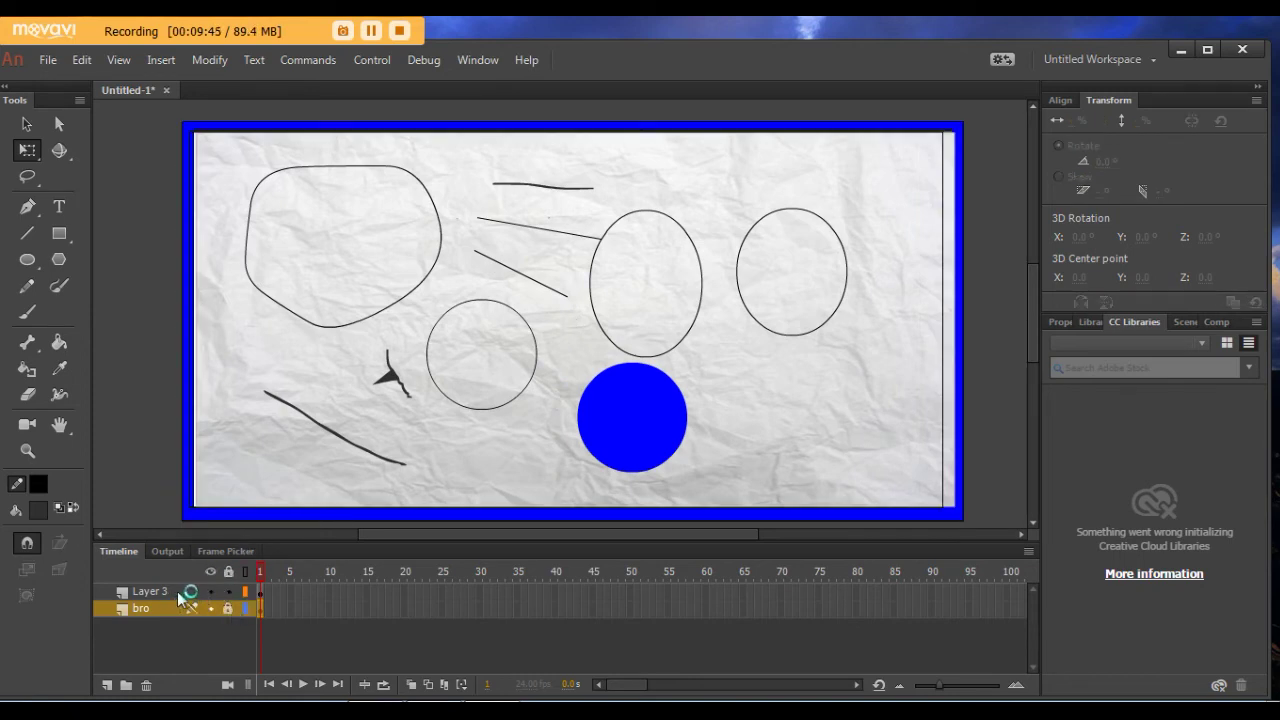
pyautogui.click(184, 591)
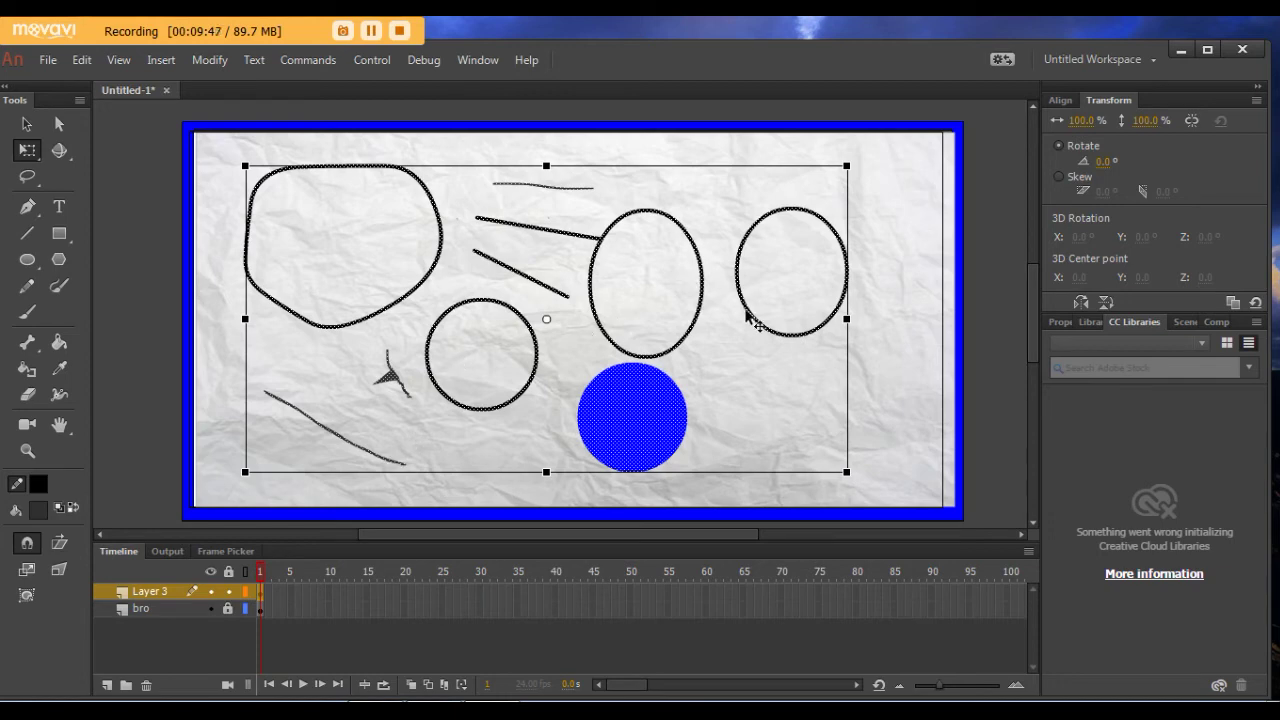
pyautogui.click(715, 365)
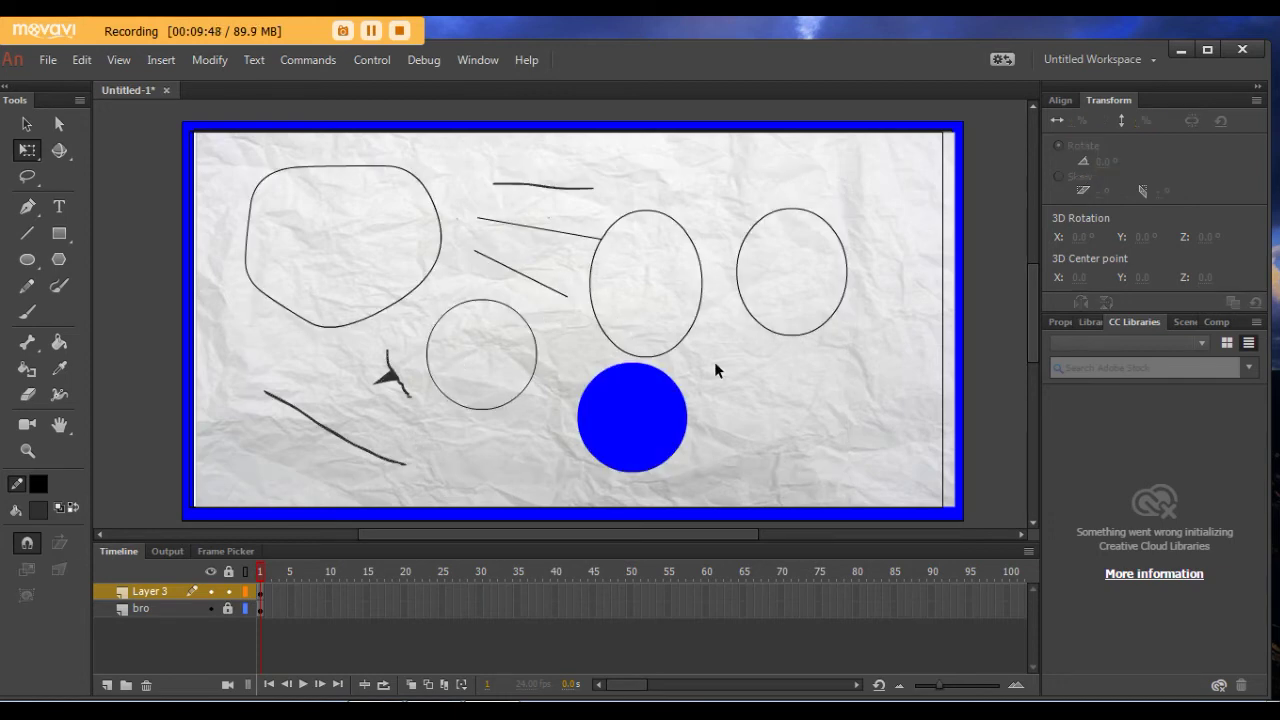
# With Free Transform, move the rightmost oval left onto the short sloping lines, just left of the other tall oval
pyautogui.click(766, 335)
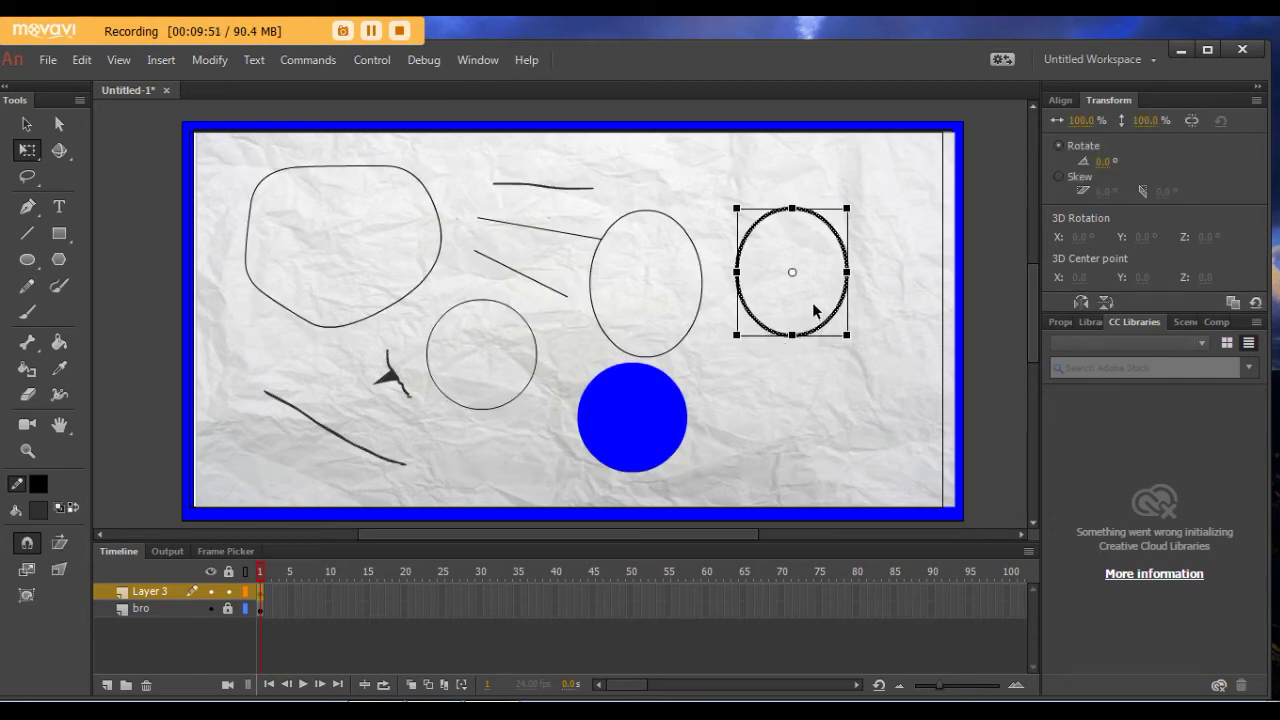
pyautogui.click(800, 332)
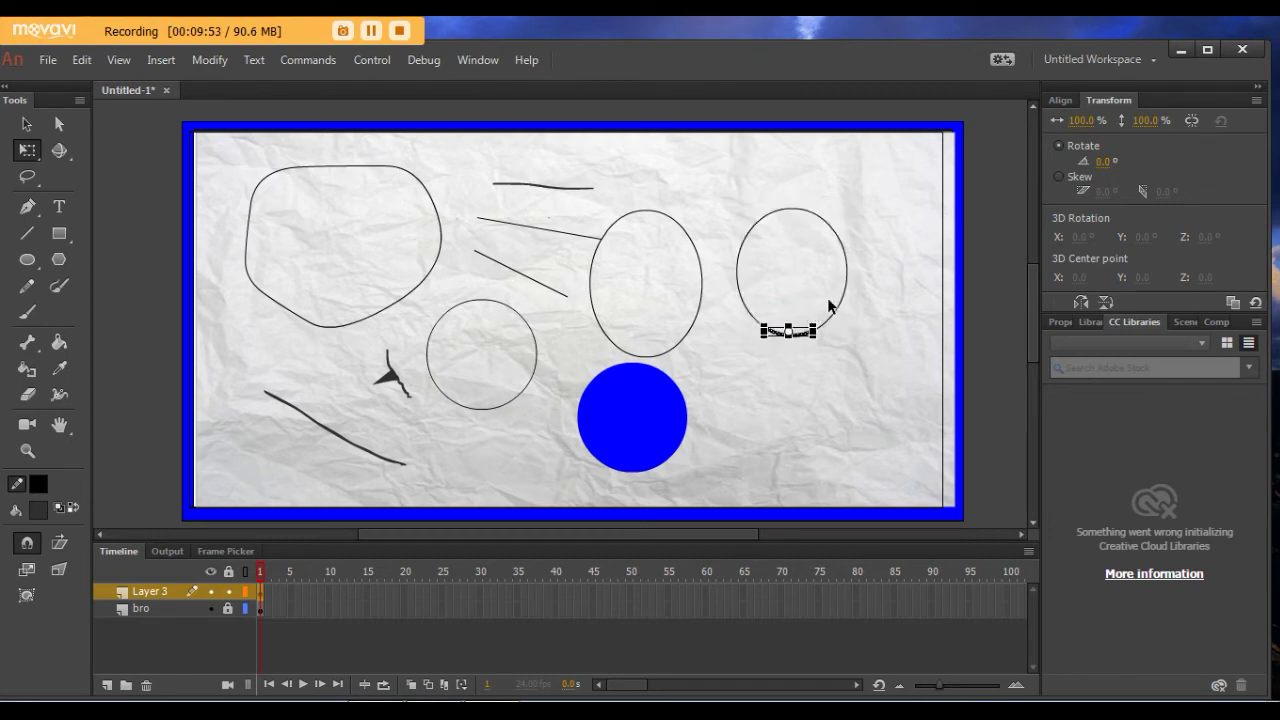
pyautogui.click(840, 318)
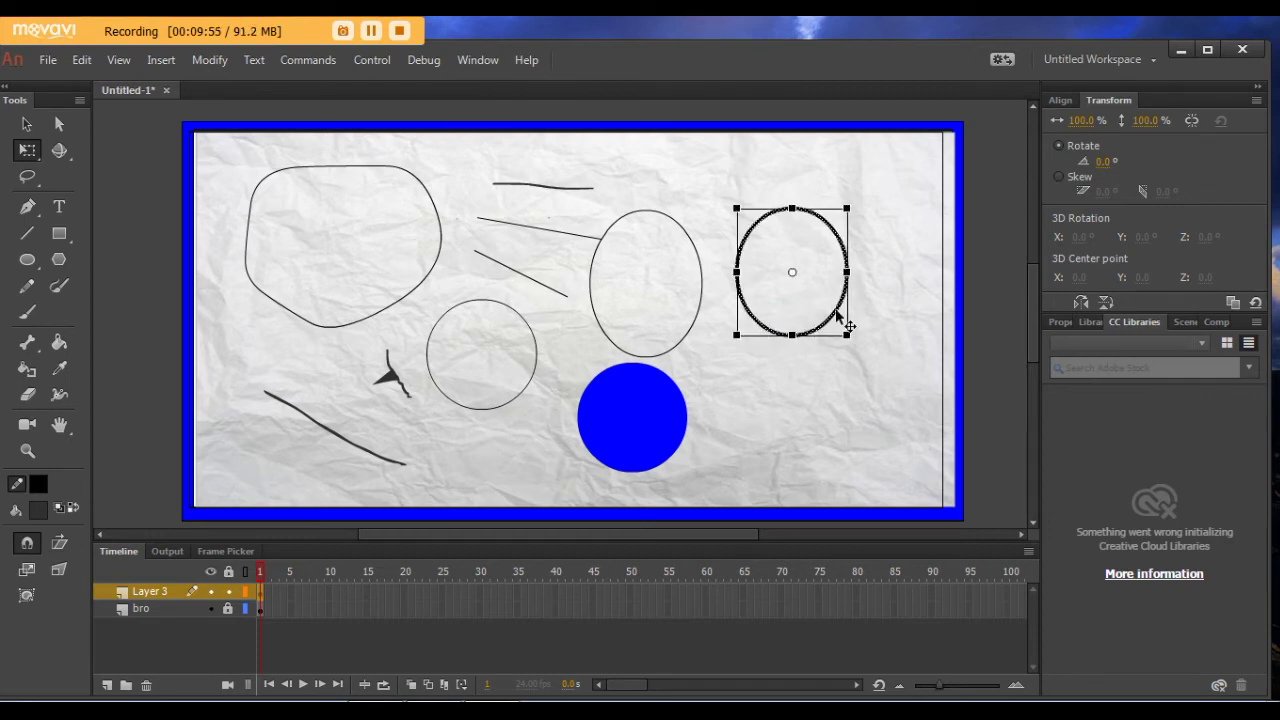
pyautogui.moveTo(842, 320); pyautogui.dragTo(570, 334)
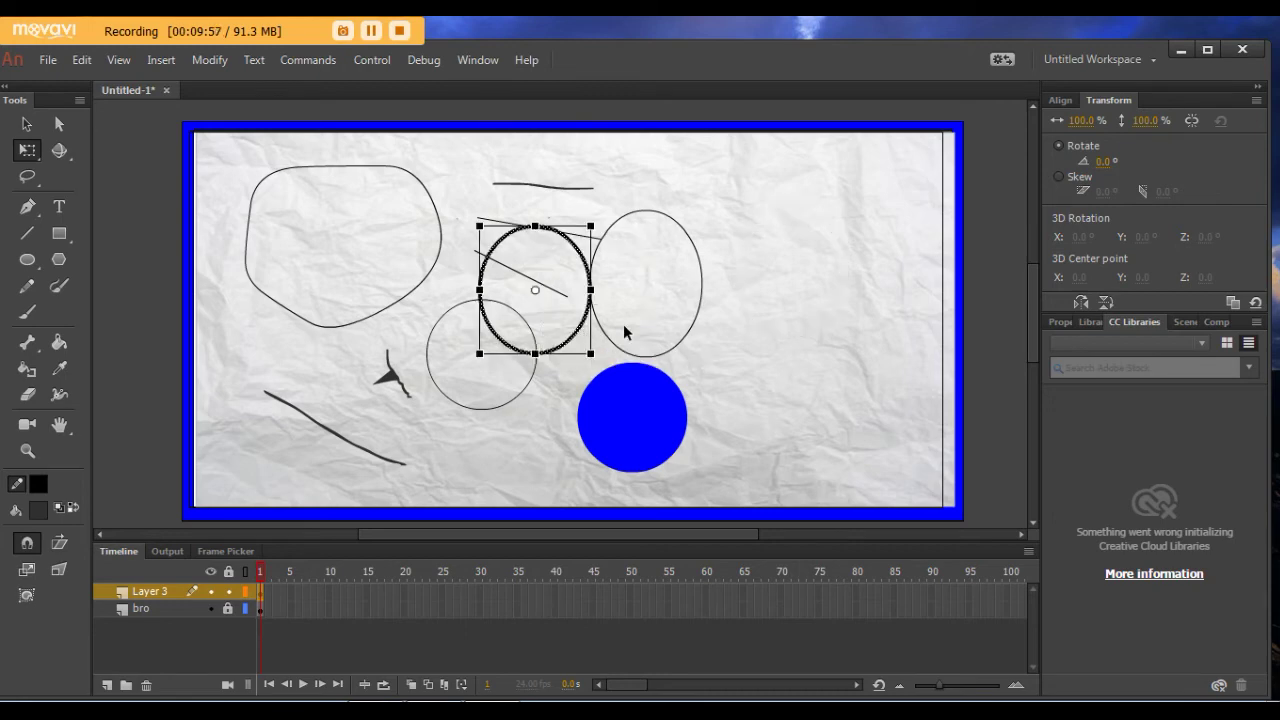
pyautogui.click(779, 371)
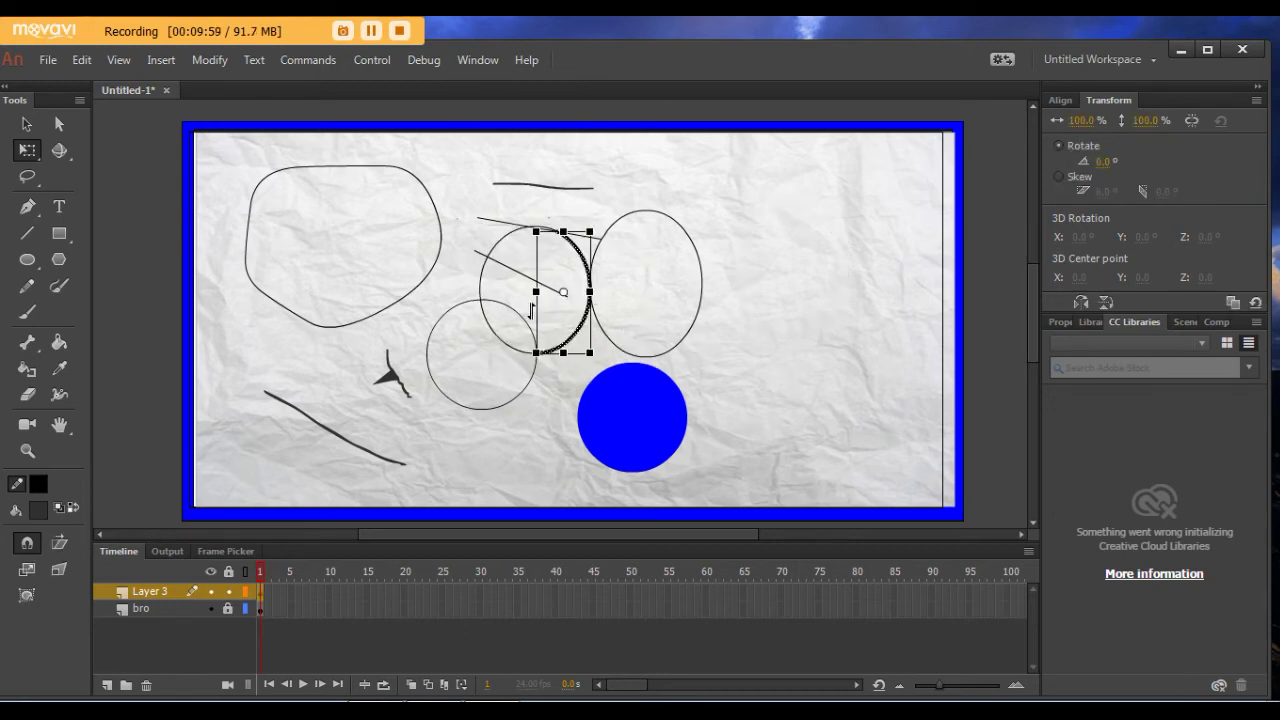
# Stretch the right-hand arc of the moved oval horizontally so it extends across the neighbouring tall oval, and deselect it
pyautogui.click(528, 314)
pyautogui.click(590, 295)
pyautogui.moveTo(590, 292); pyautogui.dragTo(678, 290)
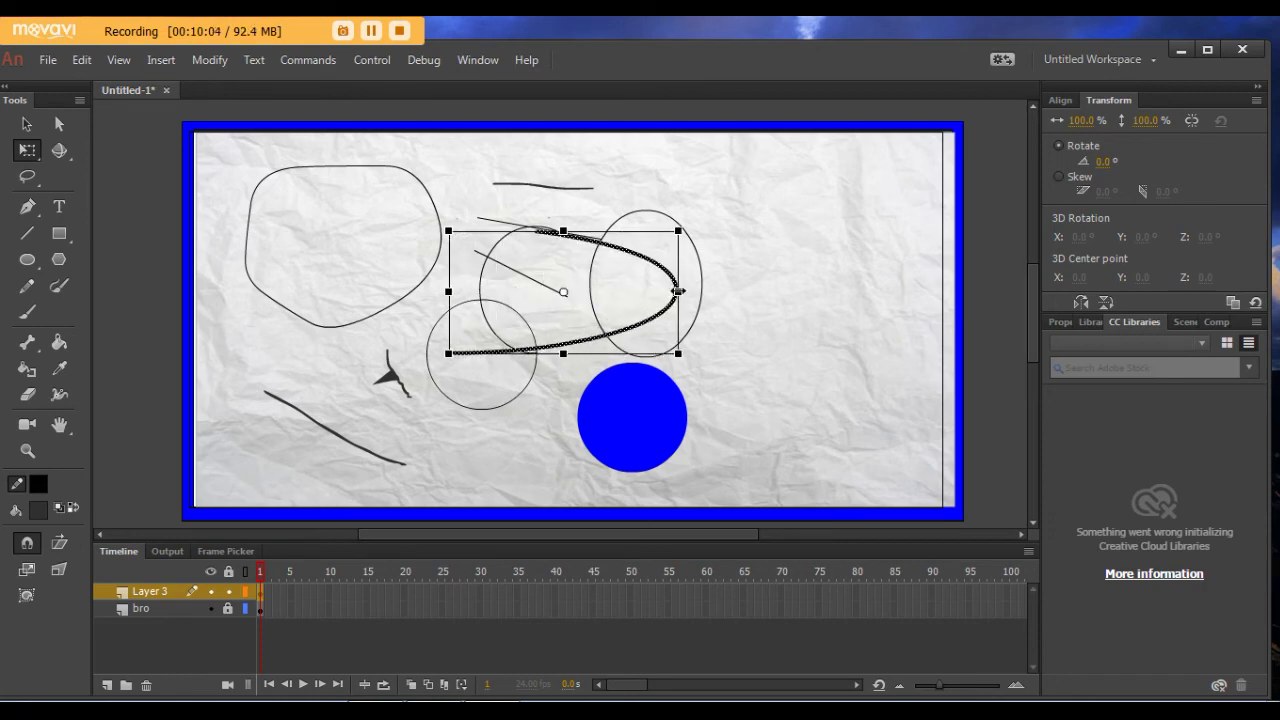
pyautogui.click(787, 219)
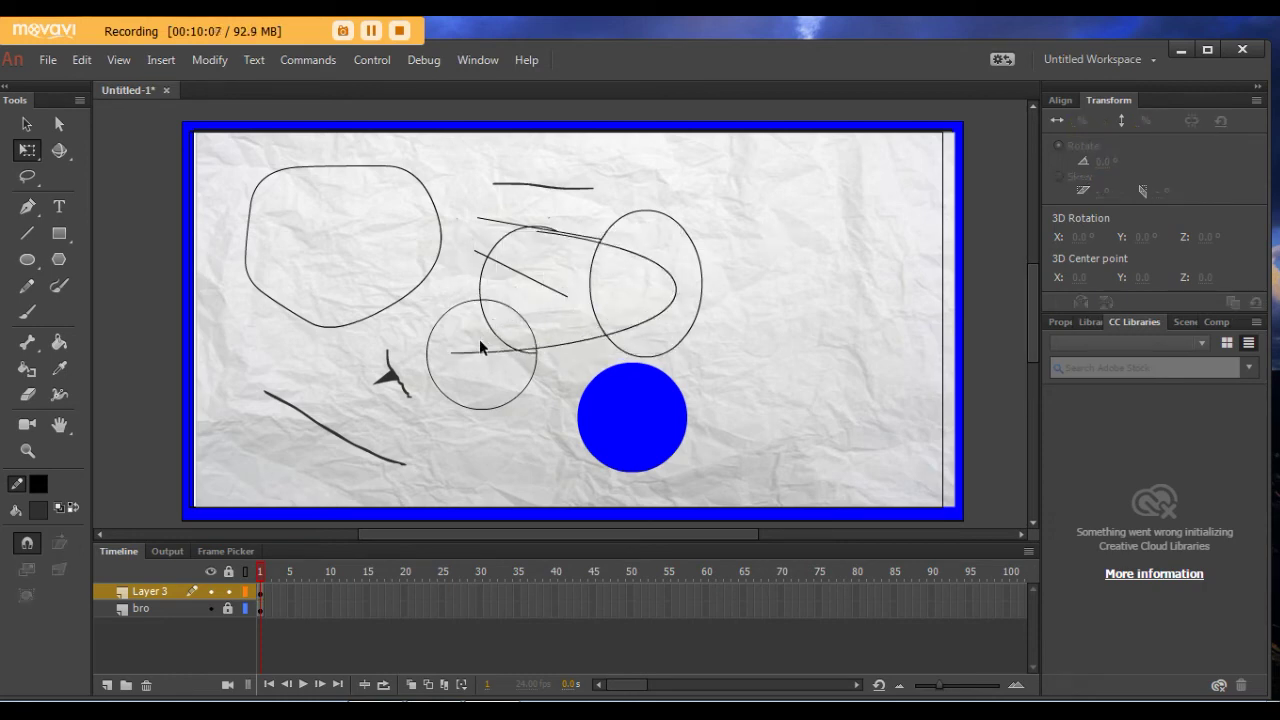
# Move the outer arc of the lower circle down away from its overlapped piece, and bend its left side outward
pyautogui.click(485, 405)
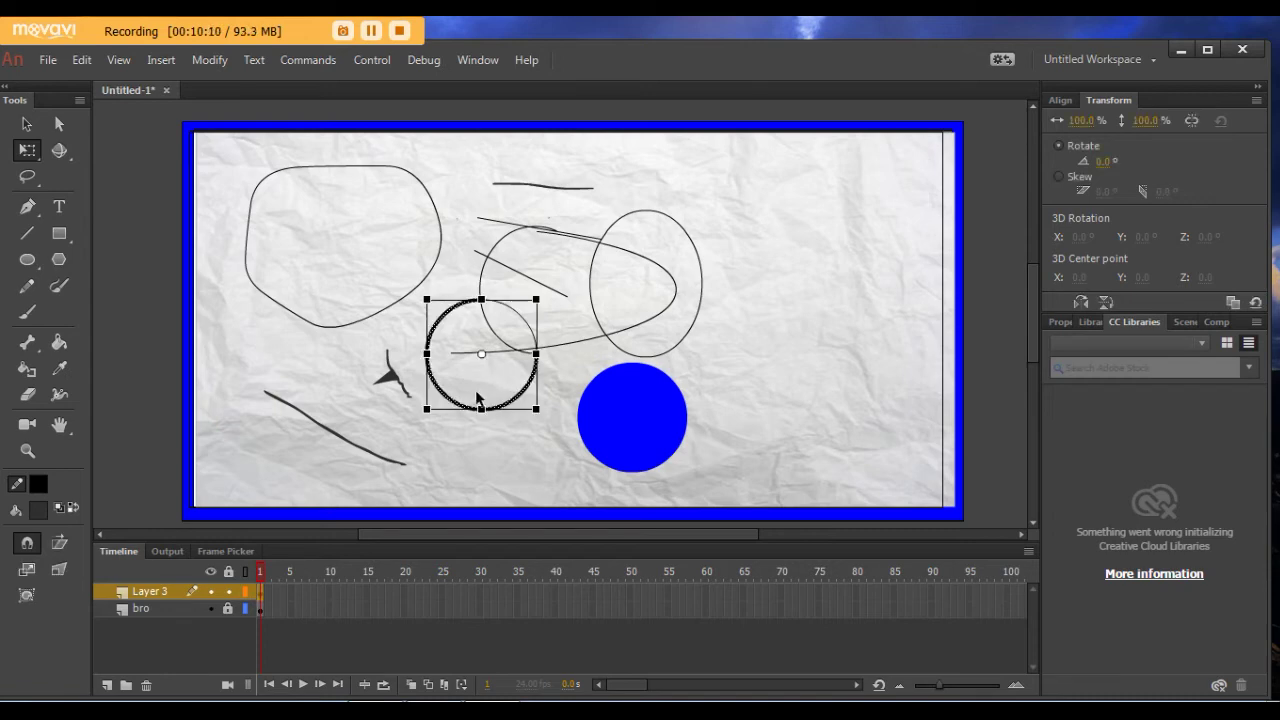
pyautogui.moveTo(442, 390); pyautogui.dragTo(434, 454)
pyautogui.click(543, 401)
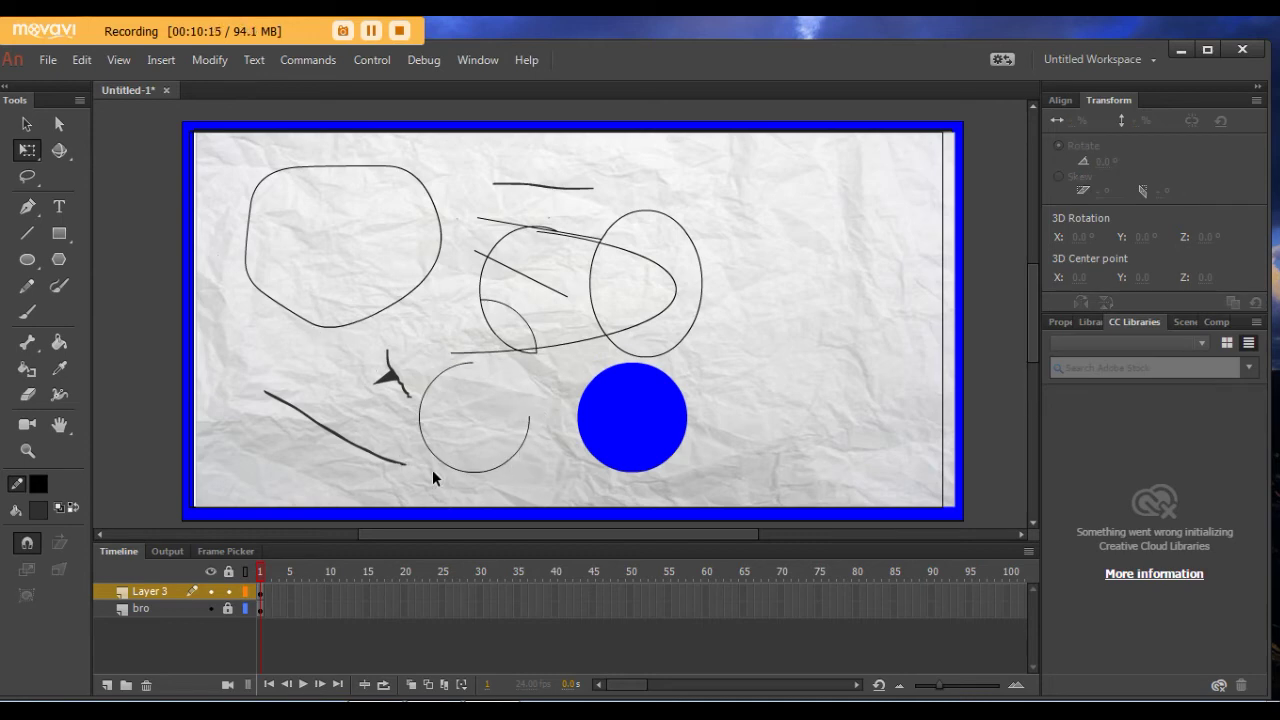
pyautogui.moveTo(432, 449); pyautogui.dragTo(390, 436)
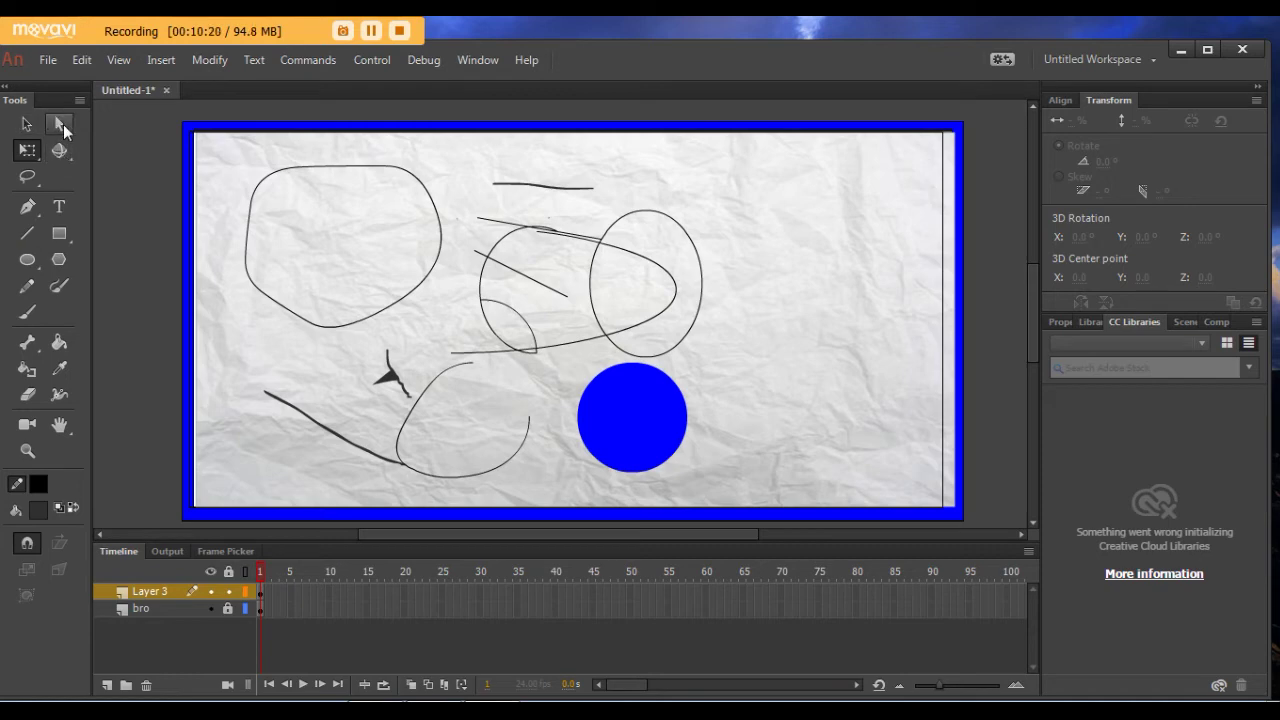
# With the Selection tool, move the large rounded outline right, and move its non-overlapping part back left, away from the cut-off arc
pyautogui.click(22, 124)
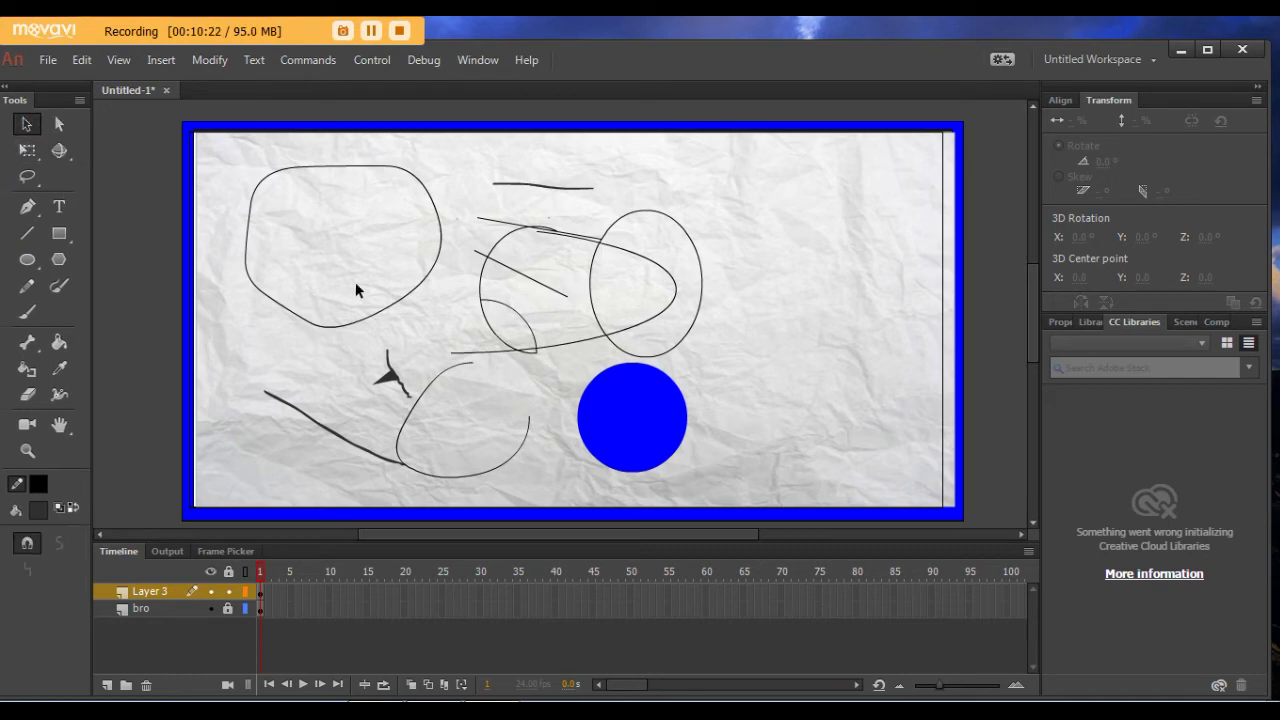
pyautogui.click(250, 283)
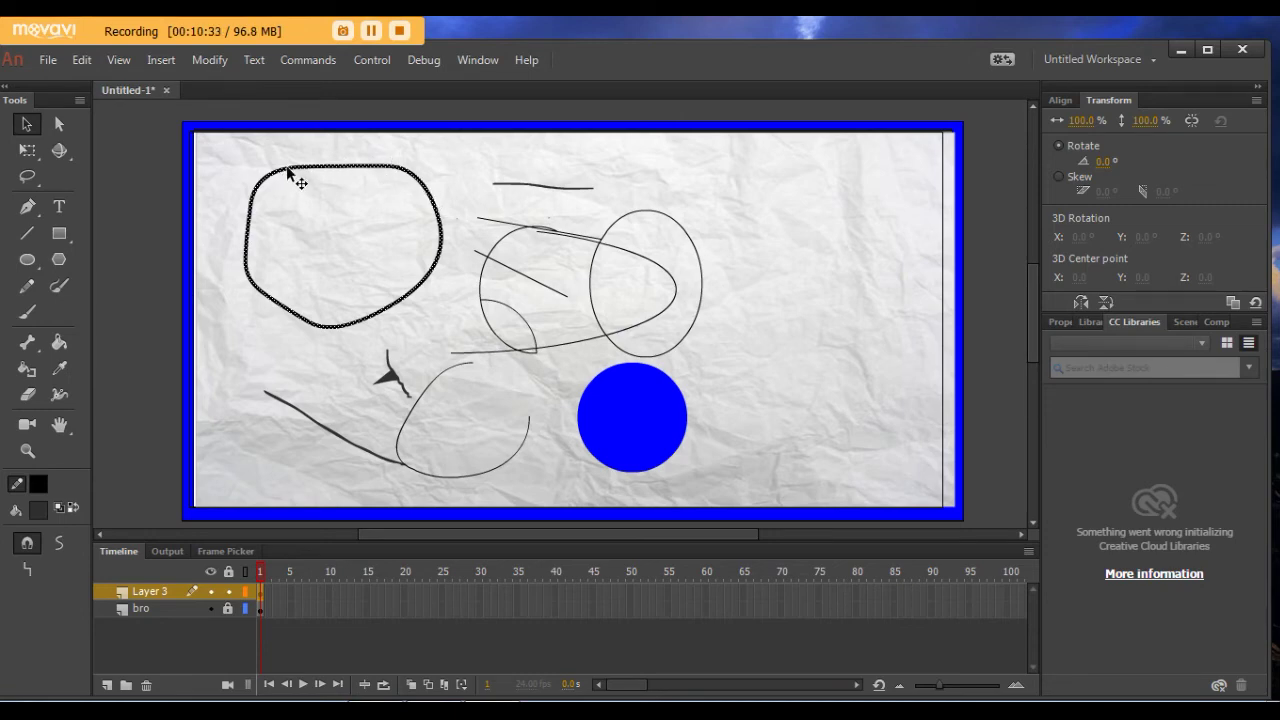
pyautogui.moveTo(288, 172); pyautogui.dragTo(475, 168)
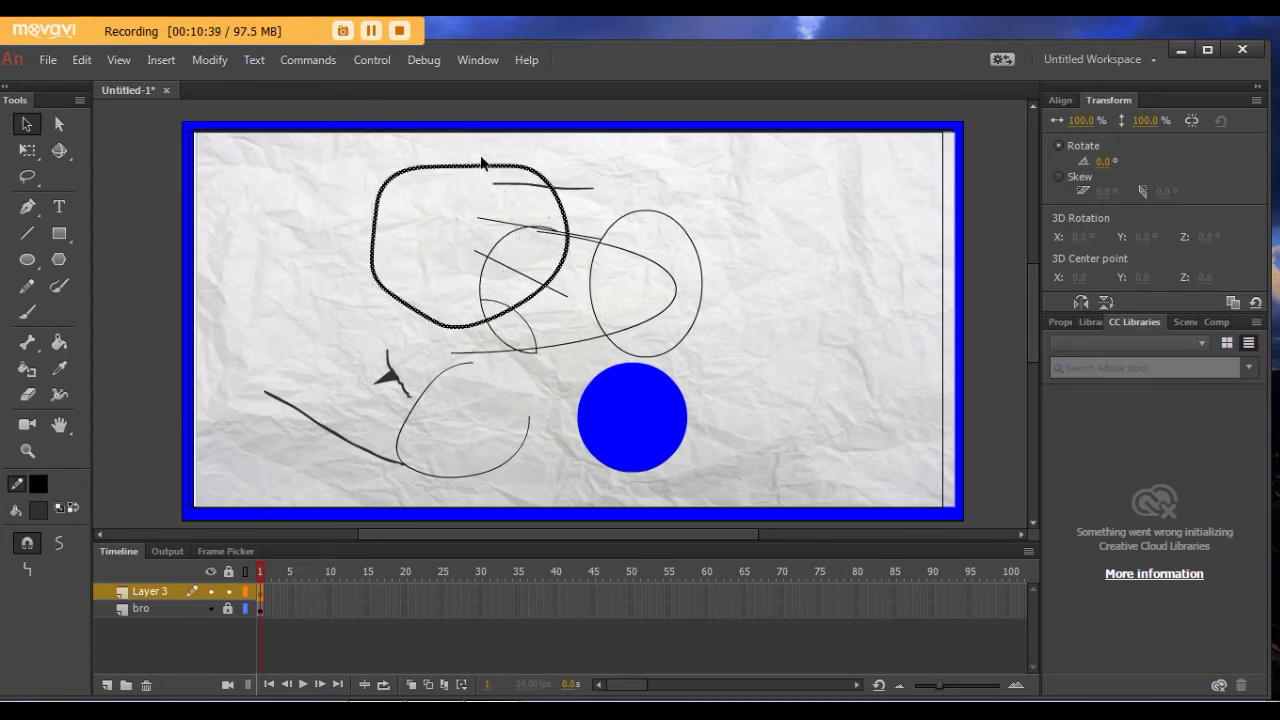
pyautogui.moveTo(477, 180); pyautogui.dragTo(413, 172)
pyautogui.click(357, 231)
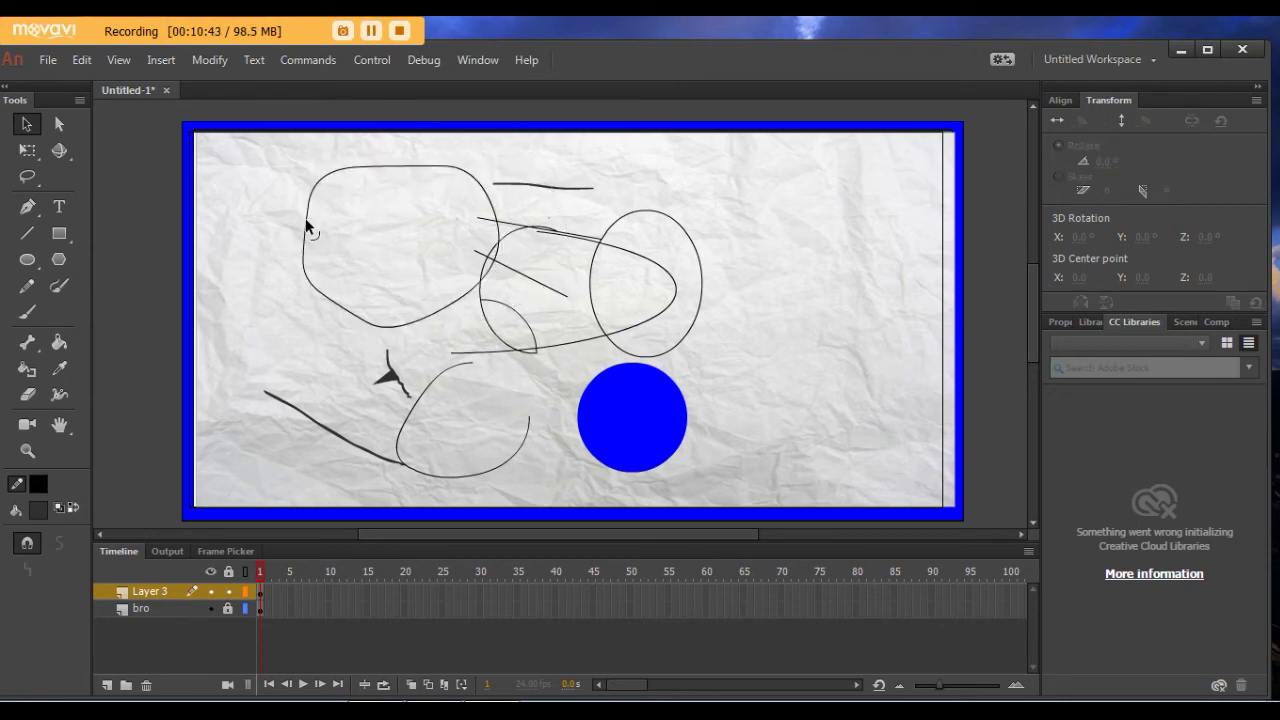
pyautogui.click(307, 227)
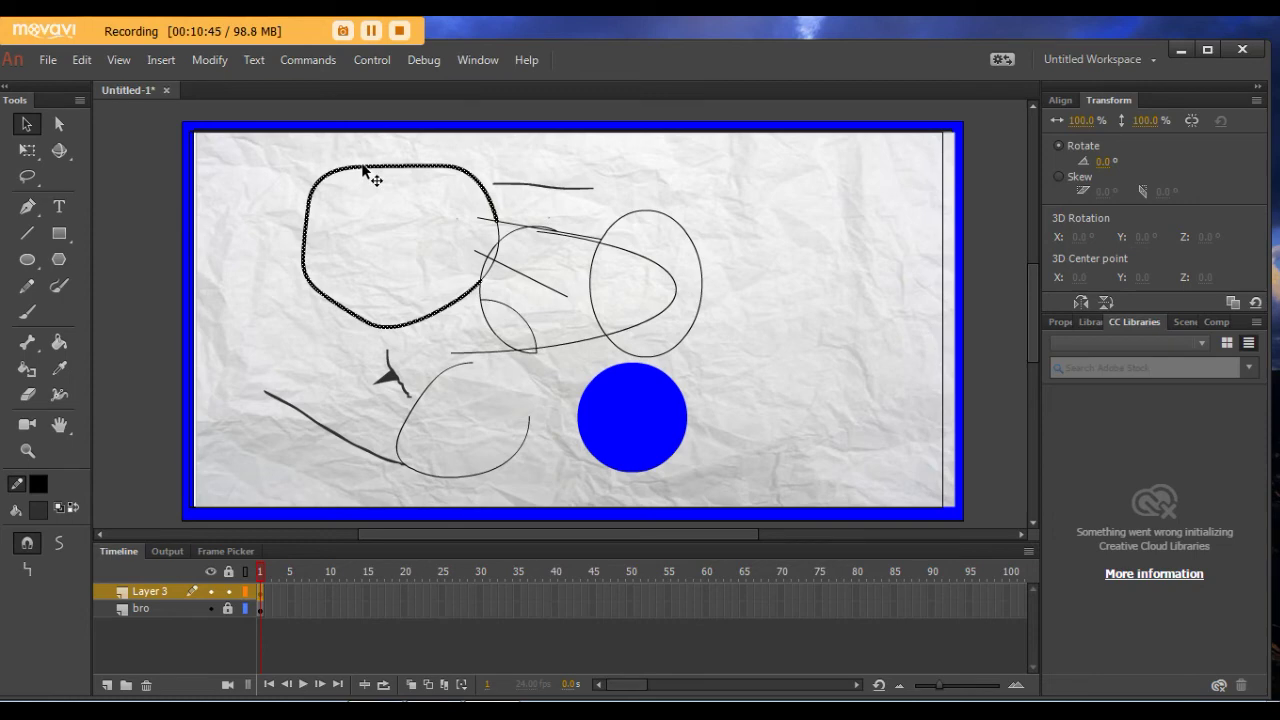
pyautogui.moveTo(365, 175); pyautogui.dragTo(322, 171)
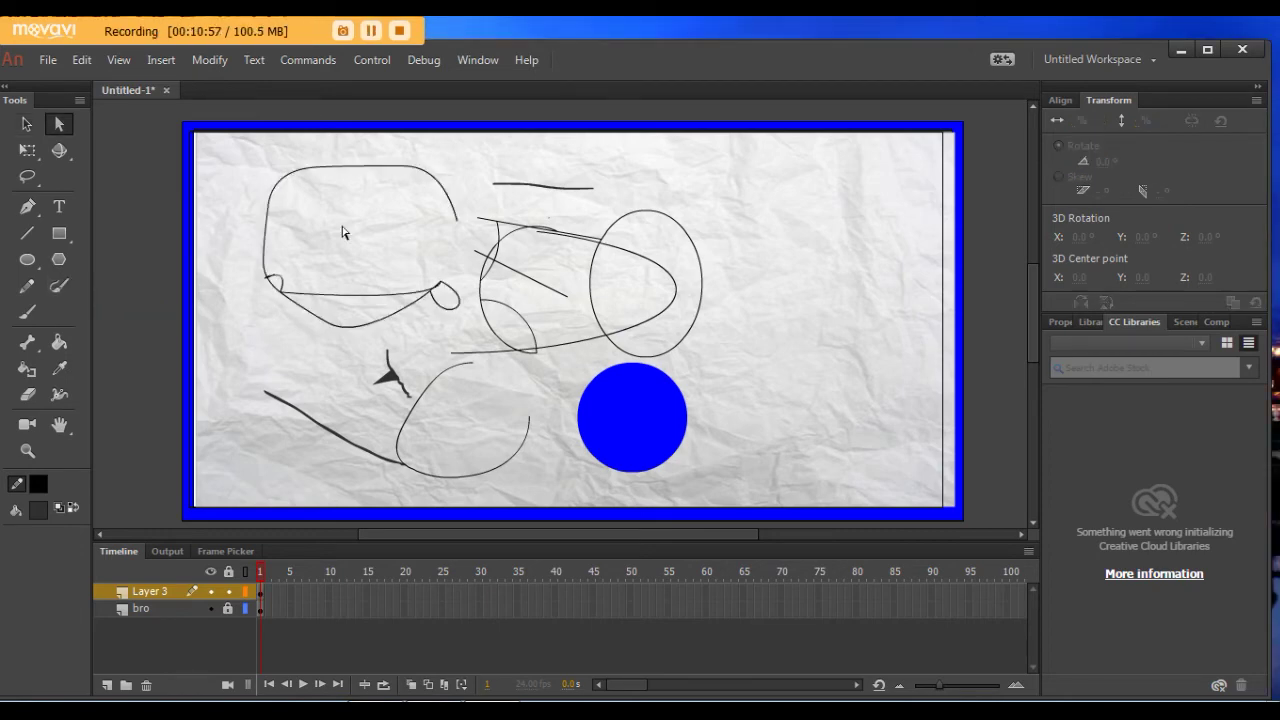
# Draw two dark grey circles in the upper-right area of the paper with the Oval tool, the second smaller than the first
pyautogui.click(60, 126)
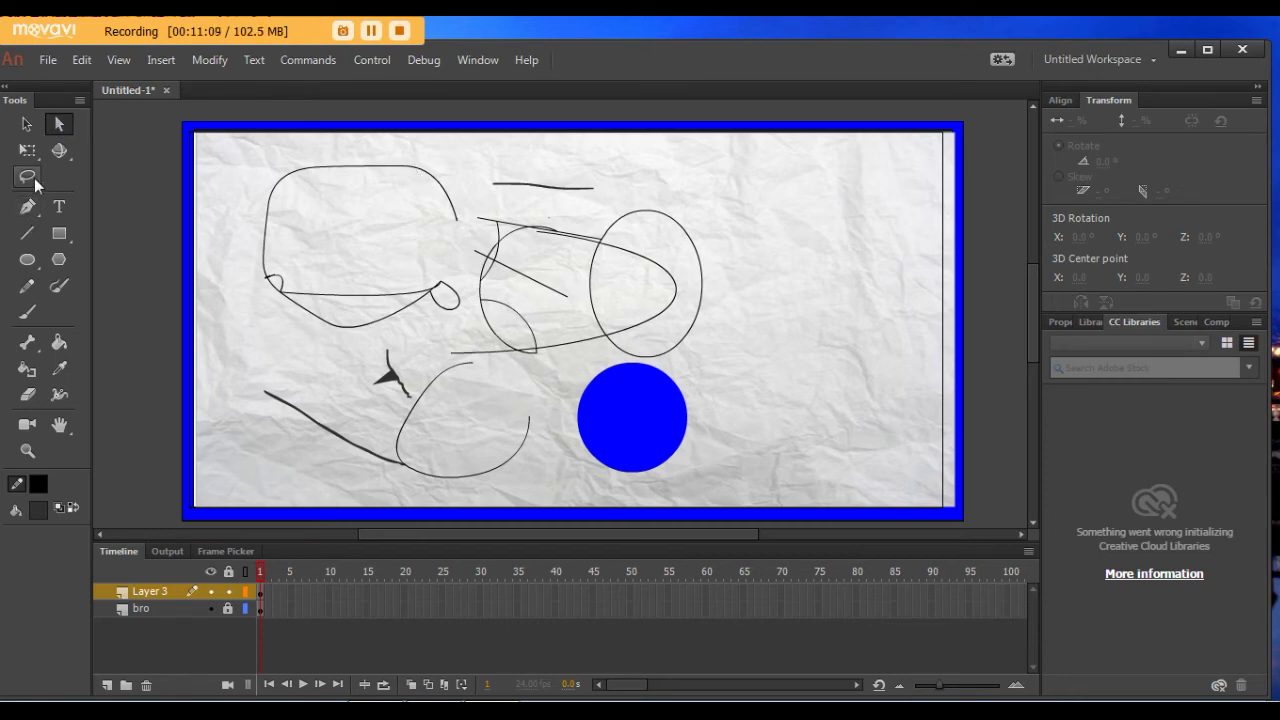
pyautogui.click(27, 259)
pyautogui.moveTo(768, 200); pyautogui.dragTo(853, 289)
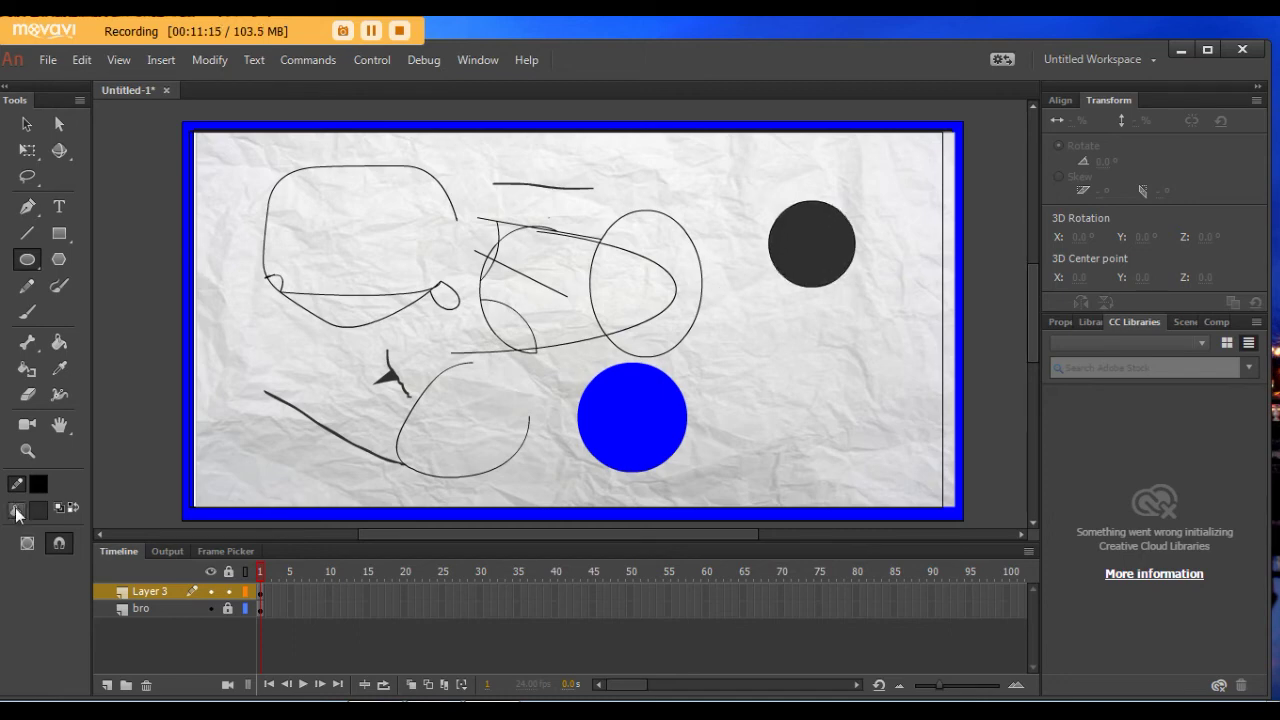
pyautogui.click(27, 285)
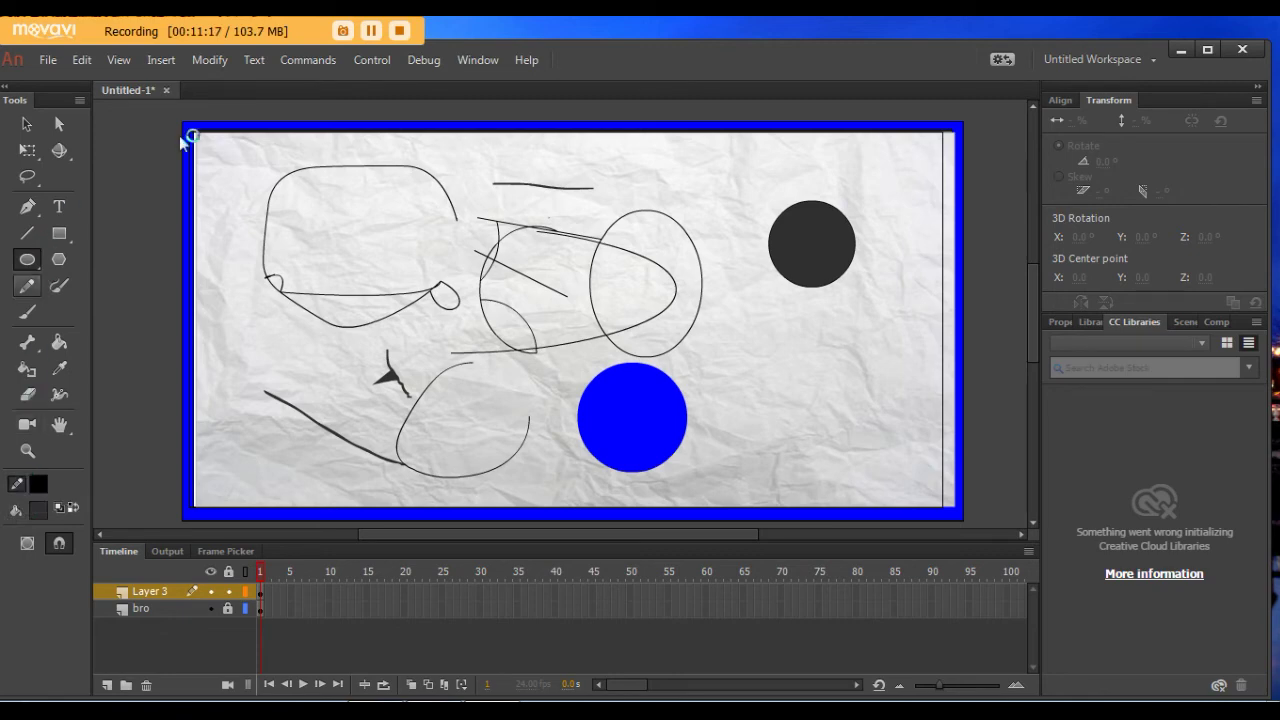
pyautogui.click(16, 510)
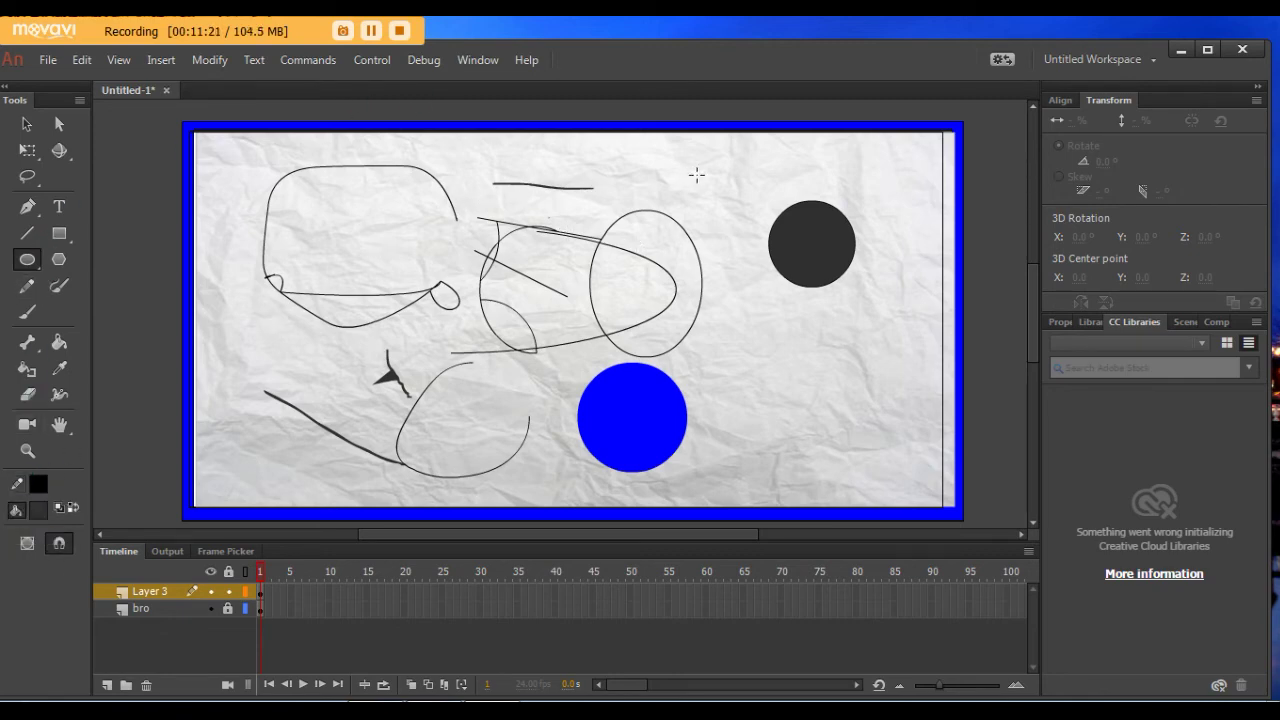
pyautogui.moveTo(694, 171); pyautogui.dragTo(751, 229)
# Set the fill colour to light blue and draw two black-outlined upright ovals, one above the other, below the dark circles
pyautogui.click(40, 510)
pyautogui.click(148, 407)
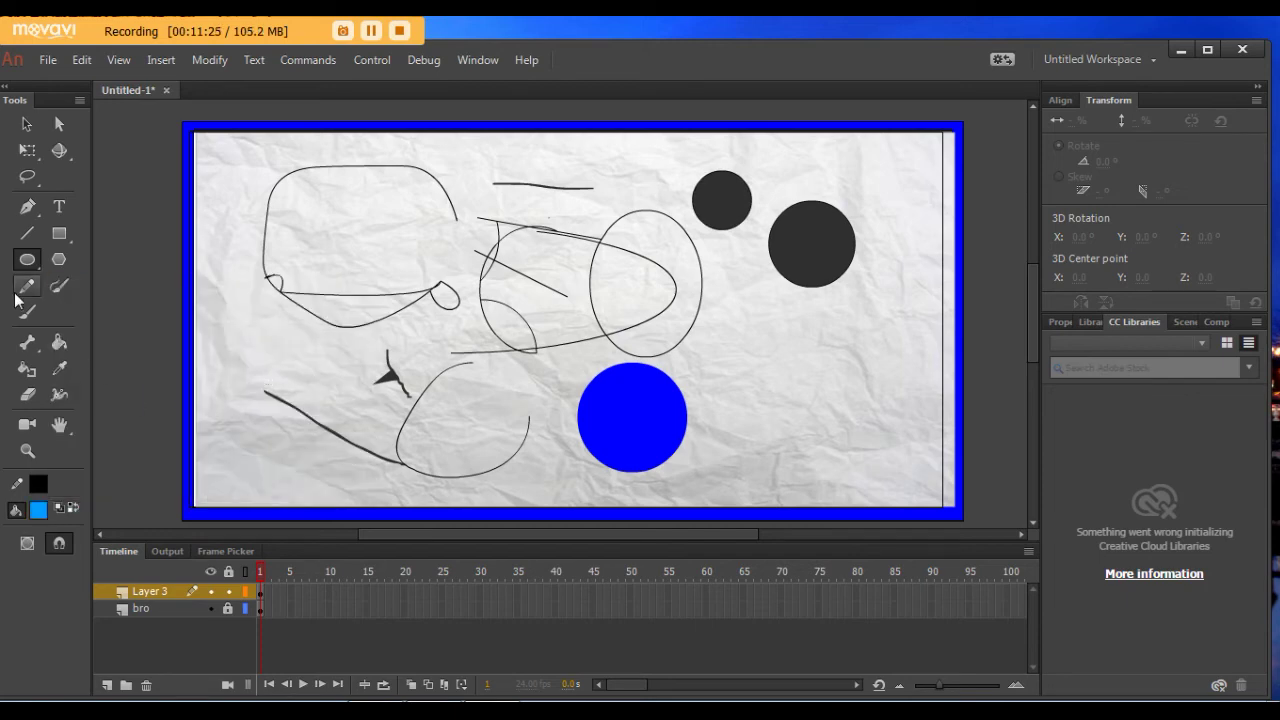
pyautogui.moveTo(737, 325); pyautogui.dragTo(788, 400)
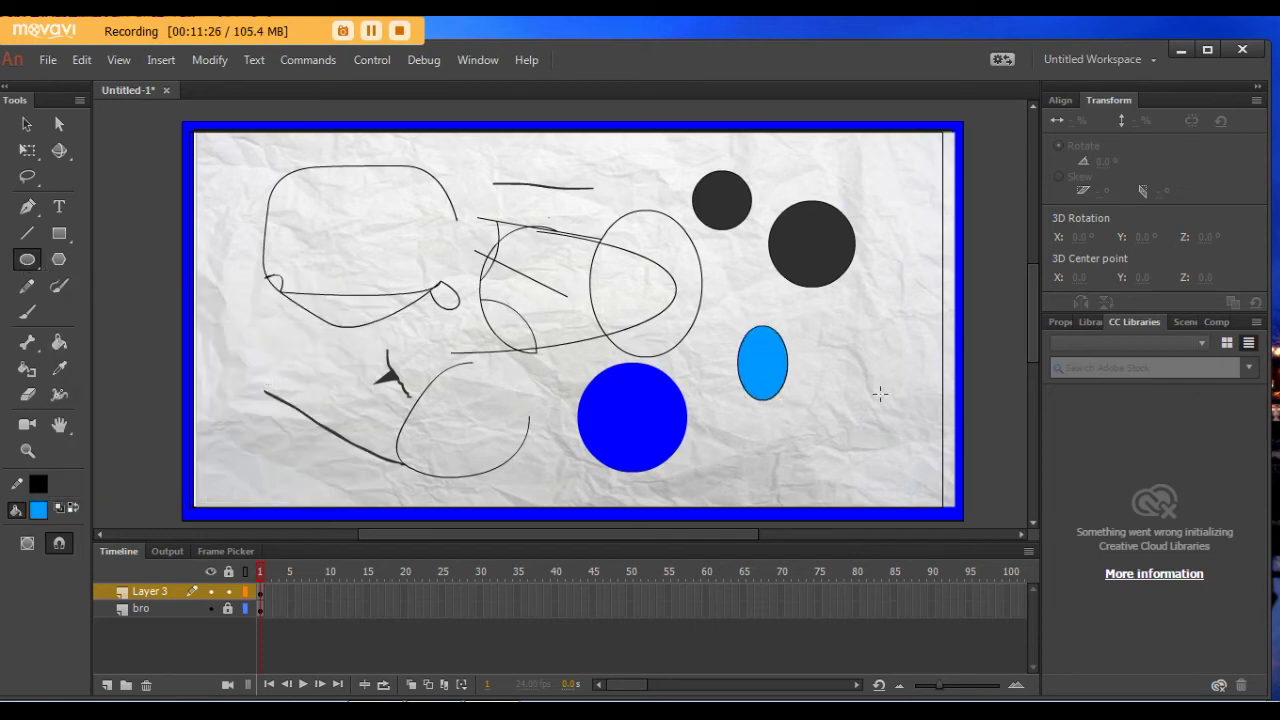
pyautogui.click(16, 484)
pyautogui.moveTo(742, 258); pyautogui.dragTo(768, 322)
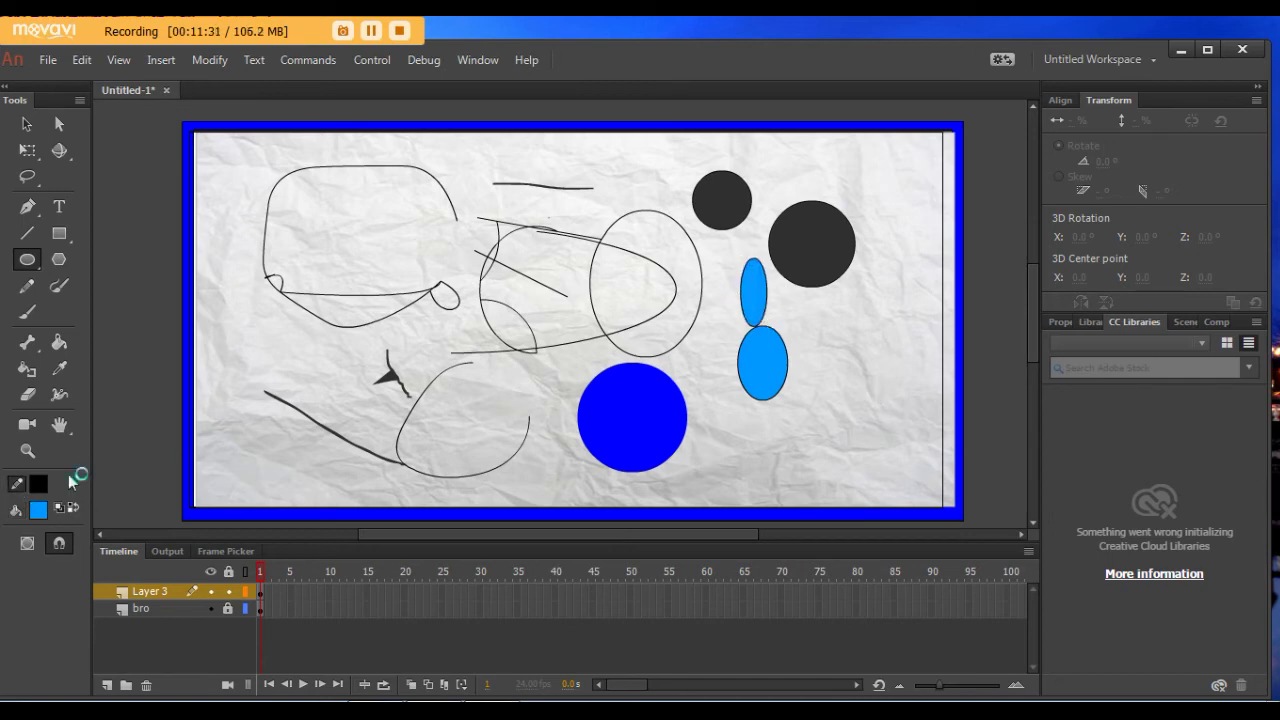
# Draw a light blue oval over the left edge of the large rounded outline, and move its fill down out of the outline
pyautogui.click(26, 511)
pyautogui.click(20, 510)
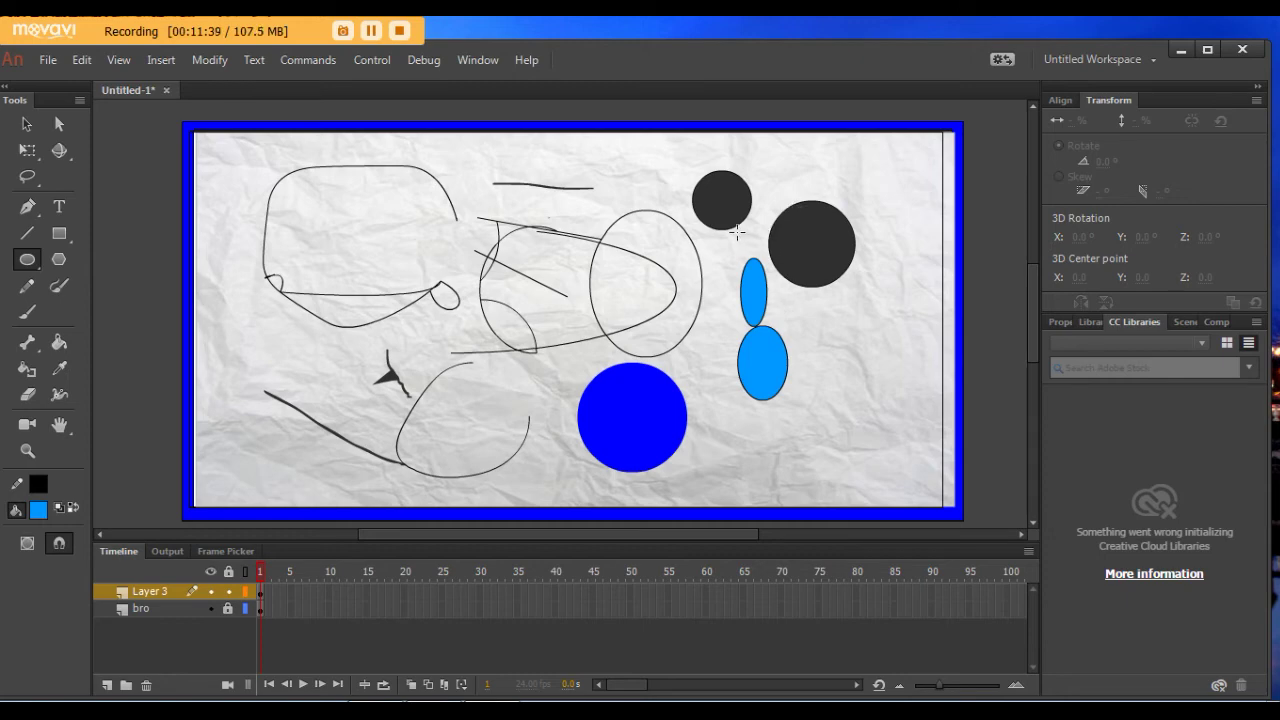
pyautogui.moveTo(235, 195); pyautogui.dragTo(296, 247)
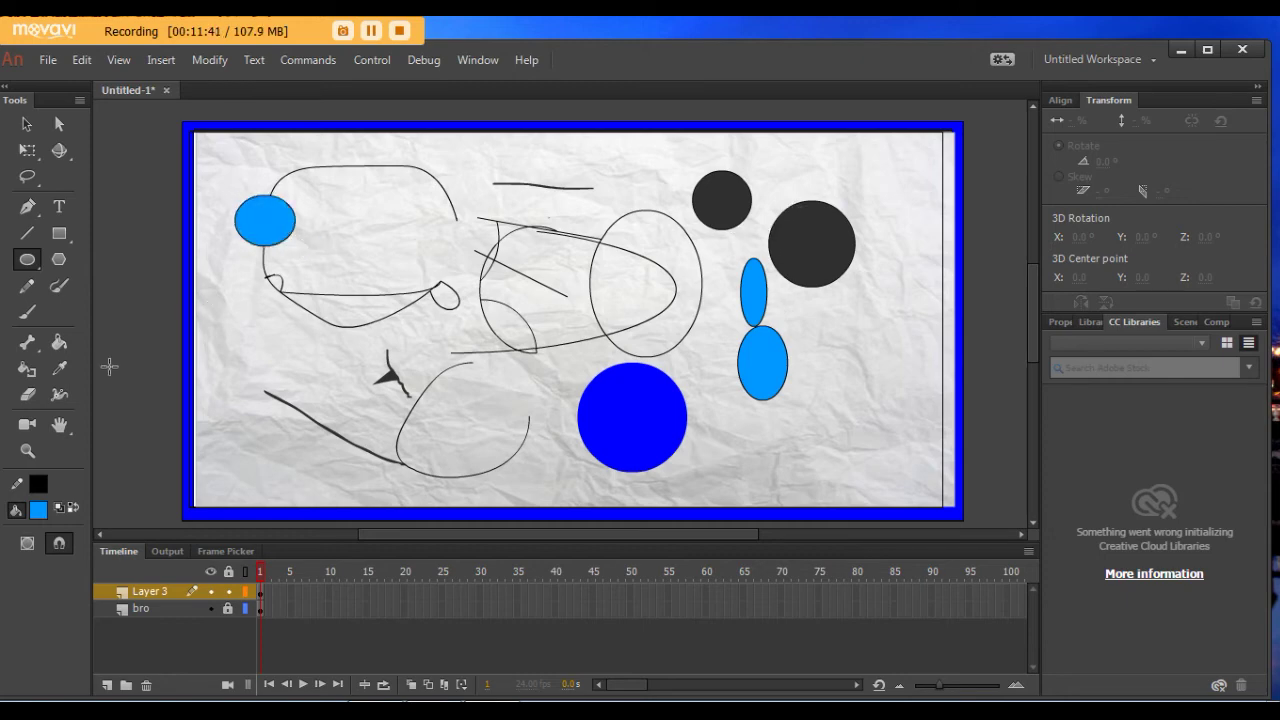
pyautogui.click(26, 124)
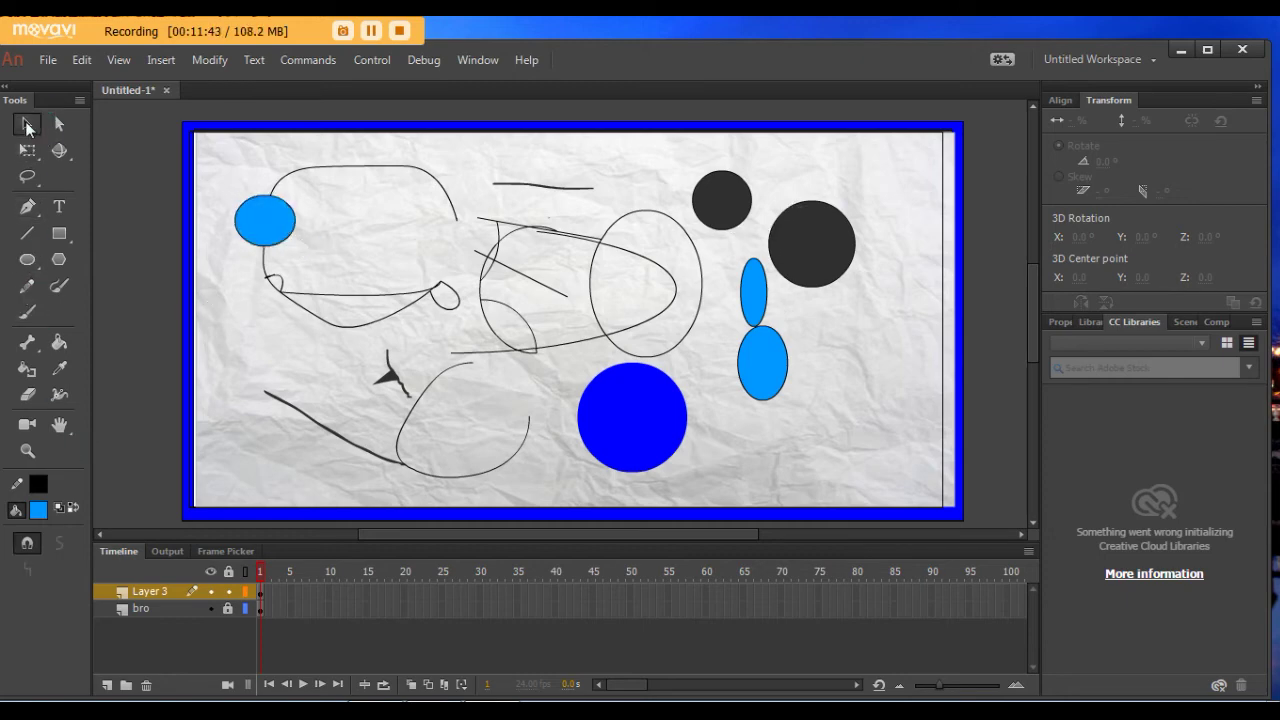
pyautogui.moveTo(260, 220); pyautogui.dragTo(241, 350)
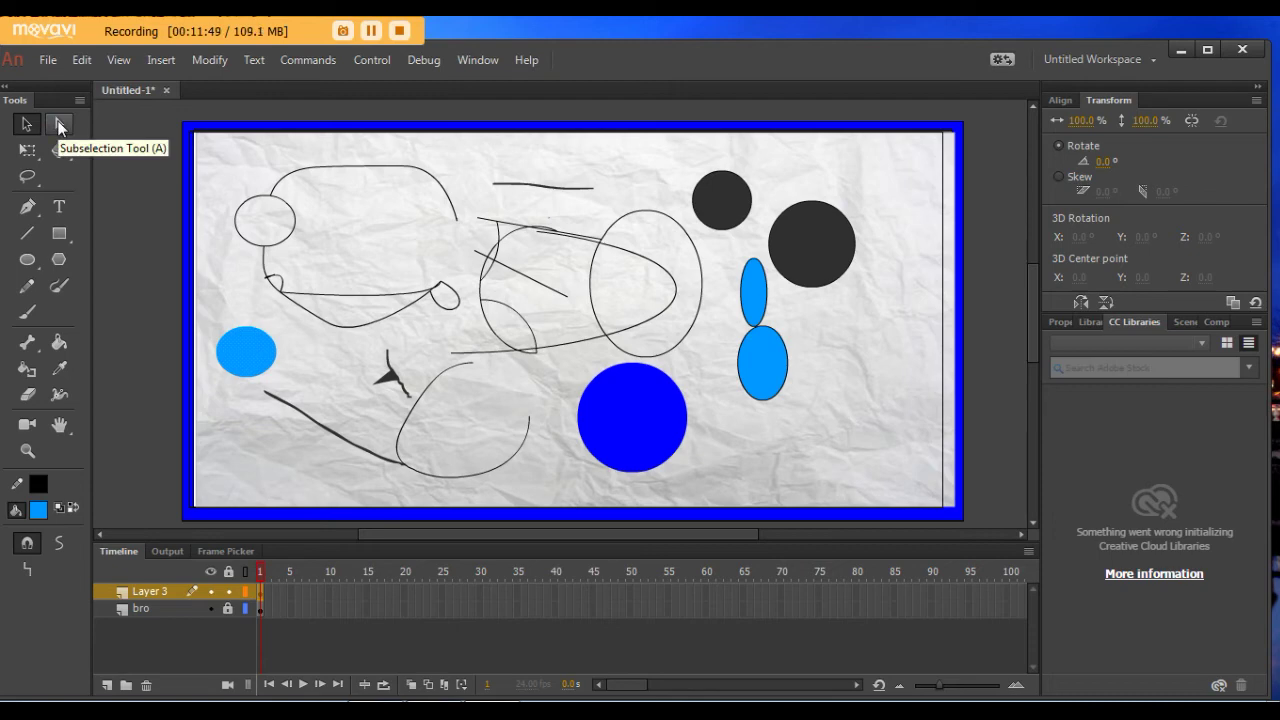
# Reshape the emptied oval outline into an irregular pointed shape by moving its anchor points and handles with the Subselection tool
pyautogui.click(60, 124)
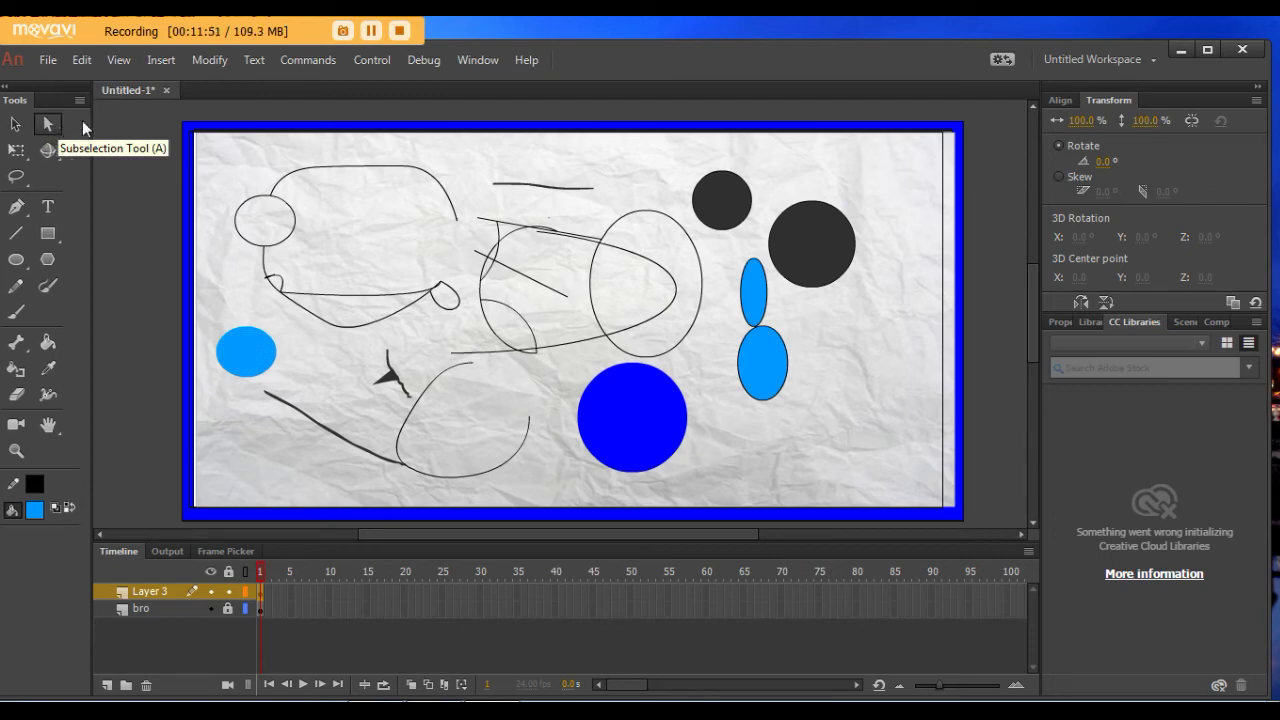
pyautogui.click(291, 238)
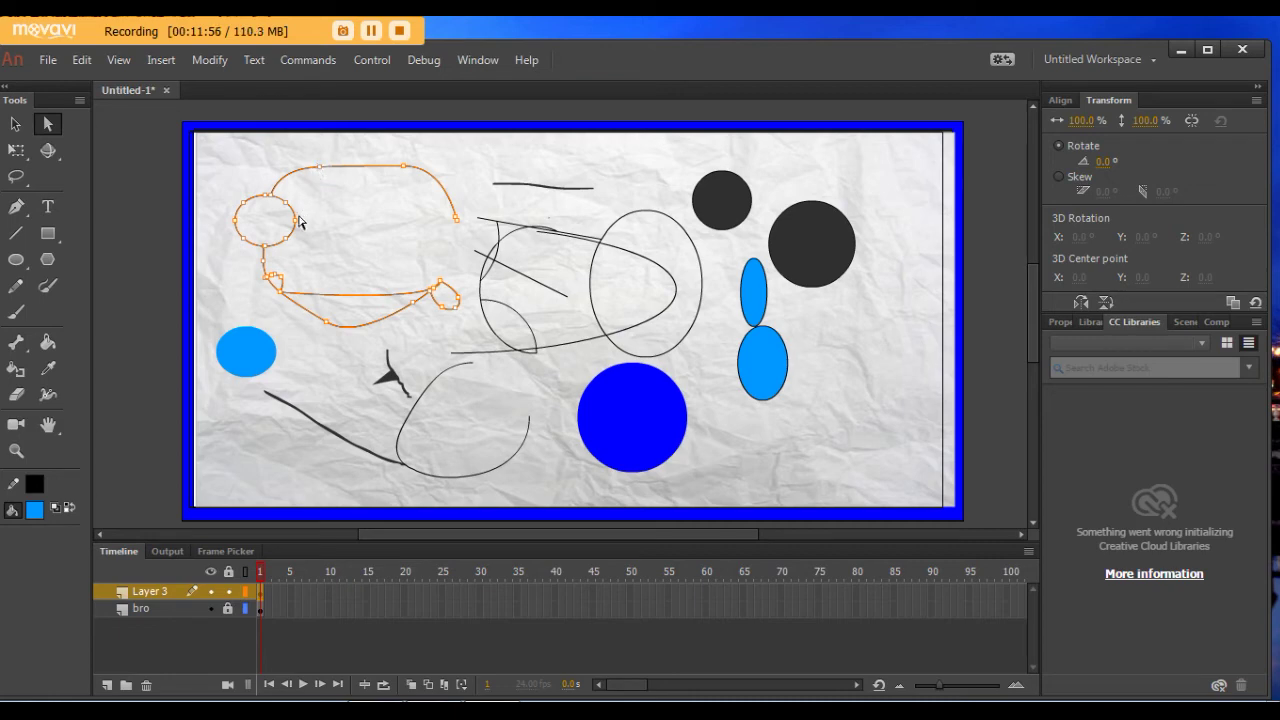
pyautogui.moveTo(297, 225); pyautogui.dragTo(296, 174)
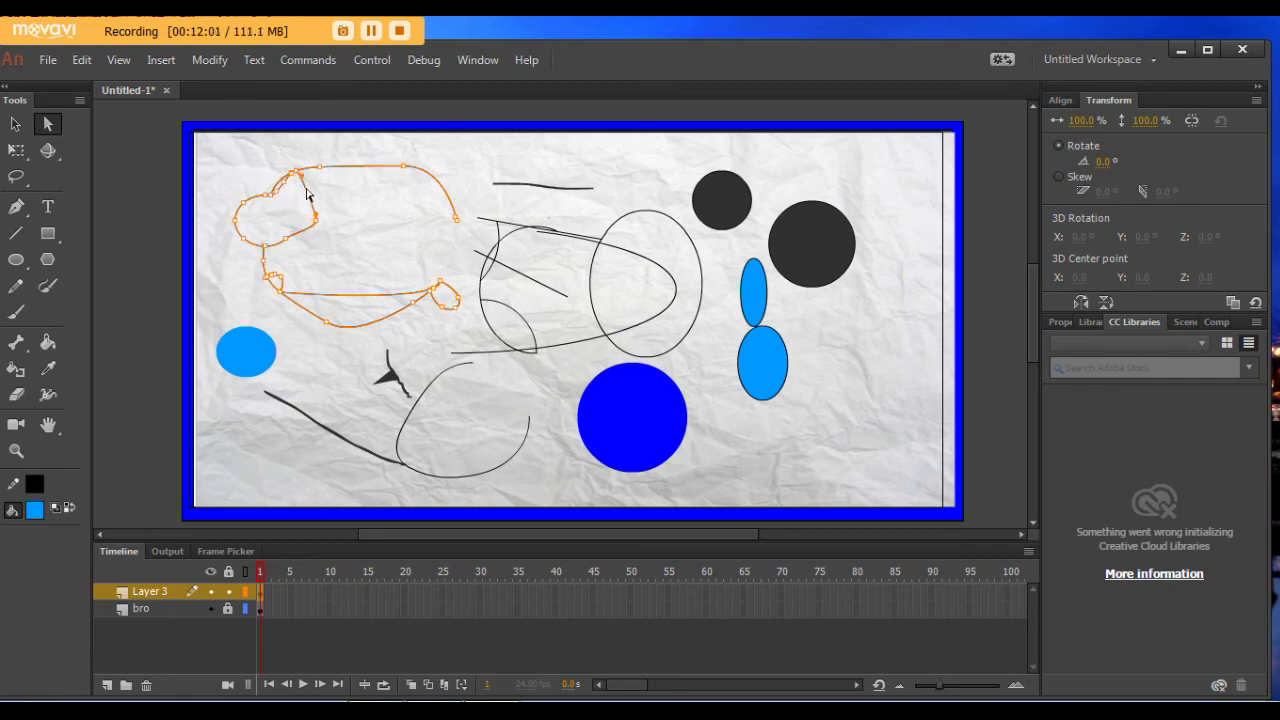
pyautogui.click(242, 199)
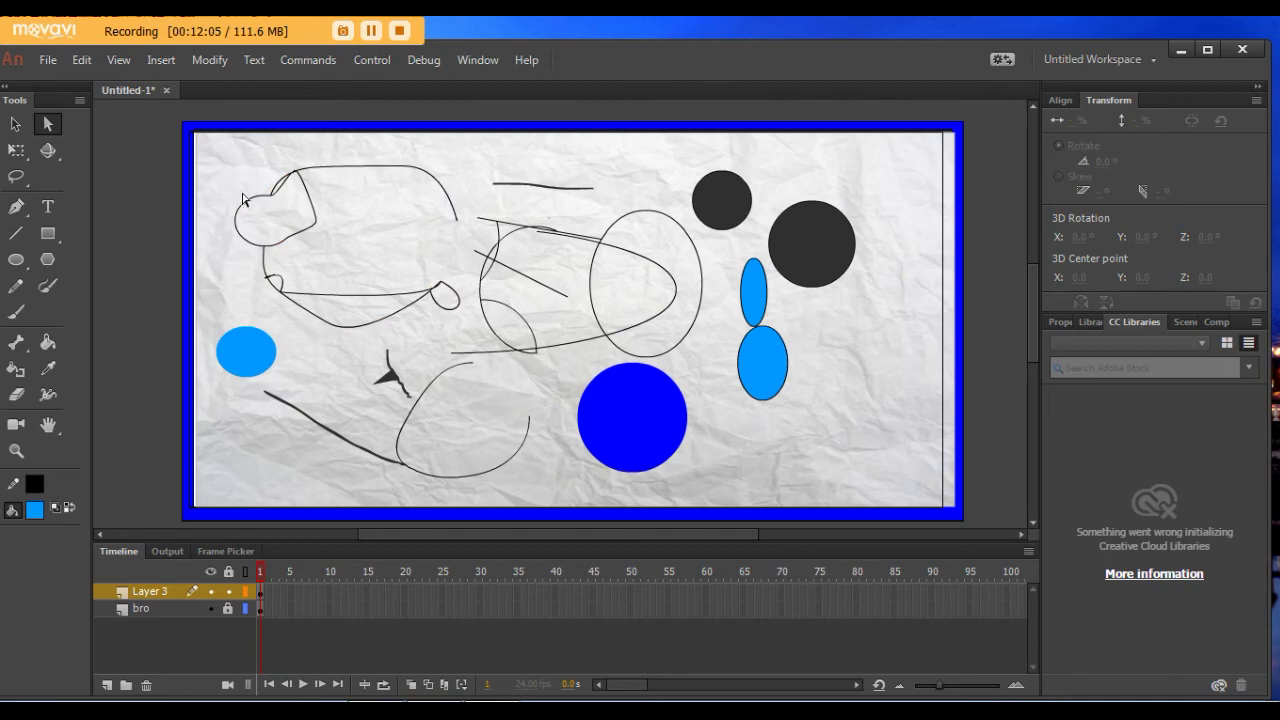
pyautogui.click(249, 207)
pyautogui.moveTo(249, 203); pyautogui.dragTo(237, 177)
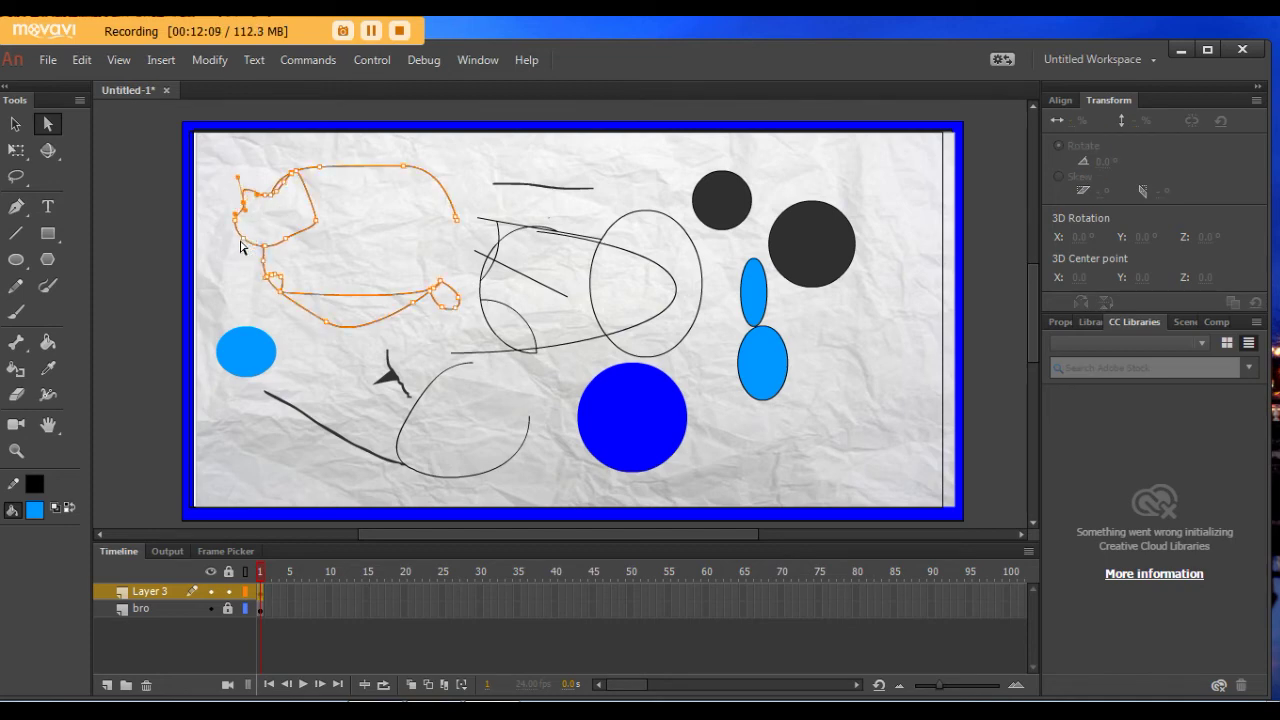
pyautogui.moveTo(242, 247); pyautogui.dragTo(229, 277)
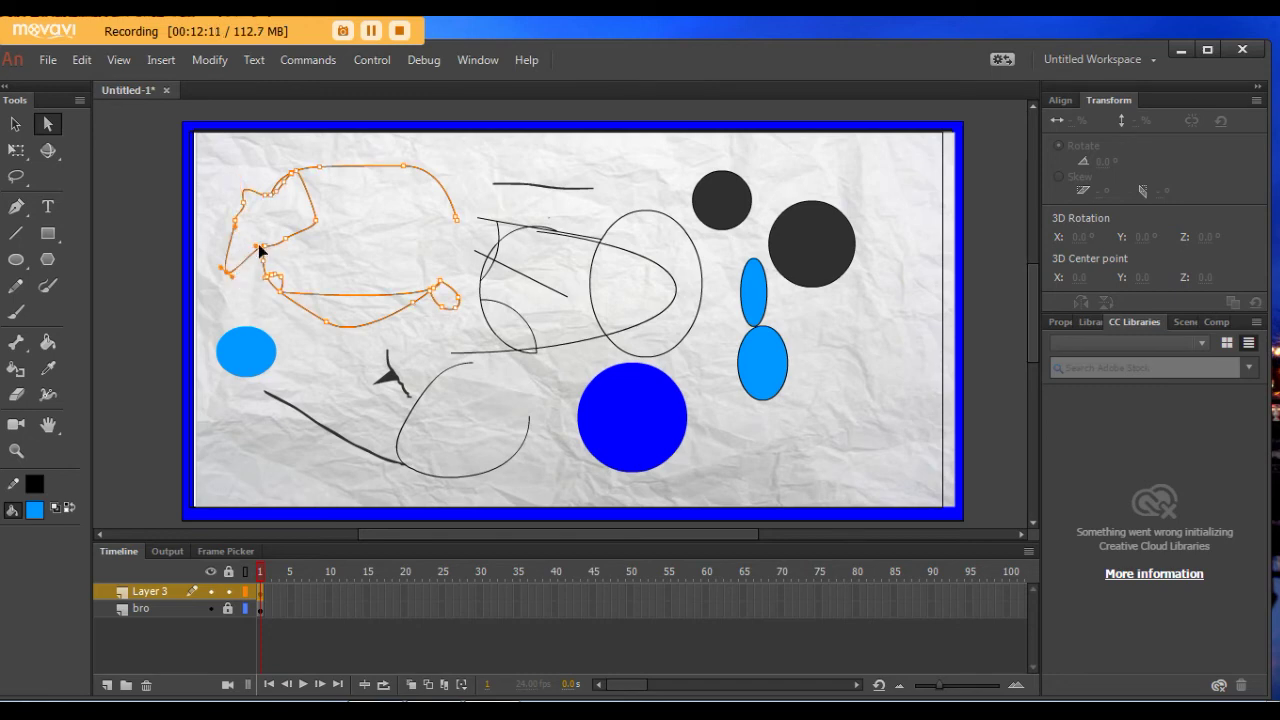
pyautogui.moveTo(287, 243); pyautogui.dragTo(300, 257)
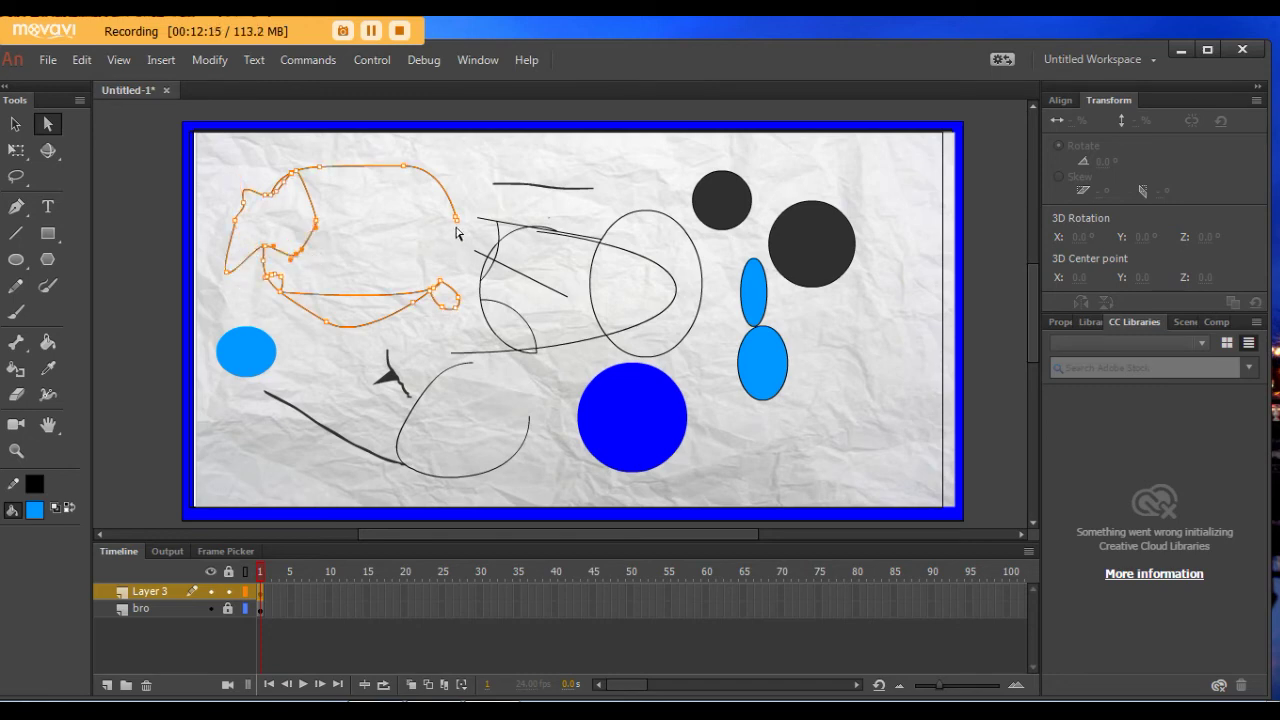
# Move the large outline's open upper-right end point down to meet the small loop at its lower right, and switch to Free Transform
pyautogui.moveTo(455, 219); pyautogui.dragTo(438, 285)
pyautogui.click(405, 167)
pyautogui.click(15, 149)
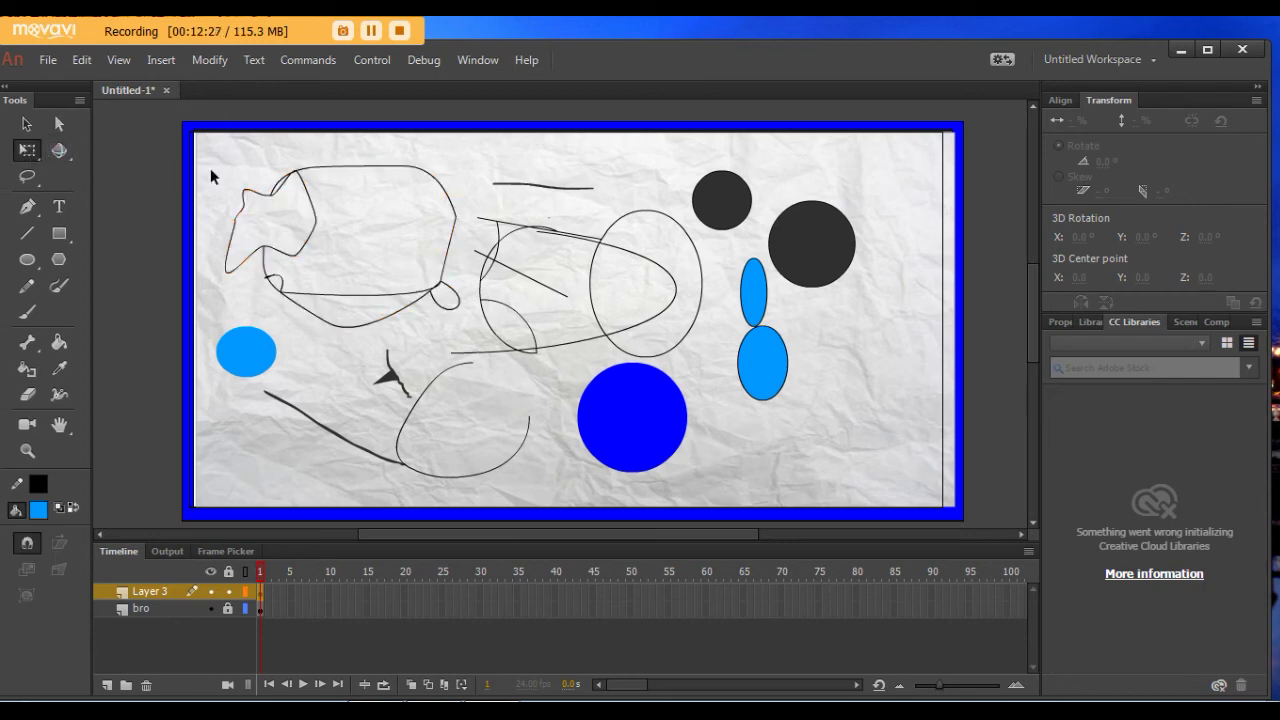
# Stretch the short line above the overlapping outlines to about 147% width and 565% height with Free Transform, and deselect it
pyautogui.click(531, 188)
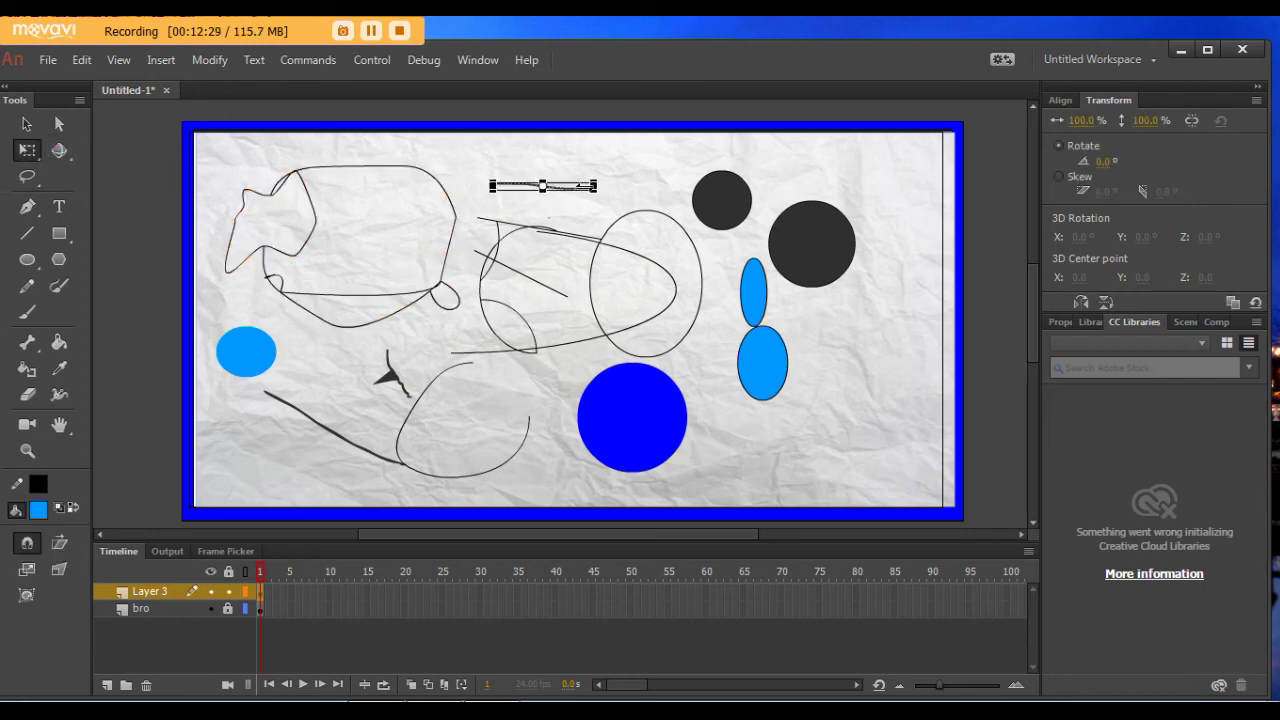
pyautogui.moveTo(605, 185); pyautogui.dragTo(620, 185)
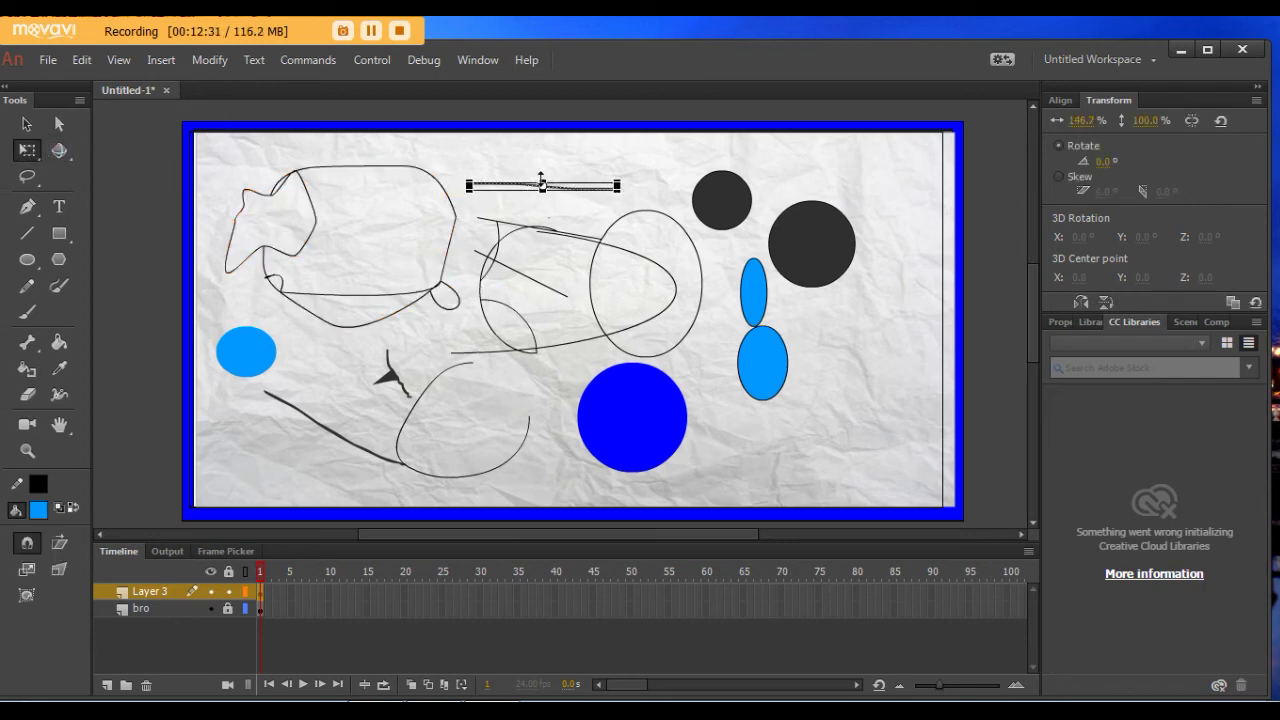
pyautogui.moveTo(541, 183); pyautogui.dragTo(541, 165)
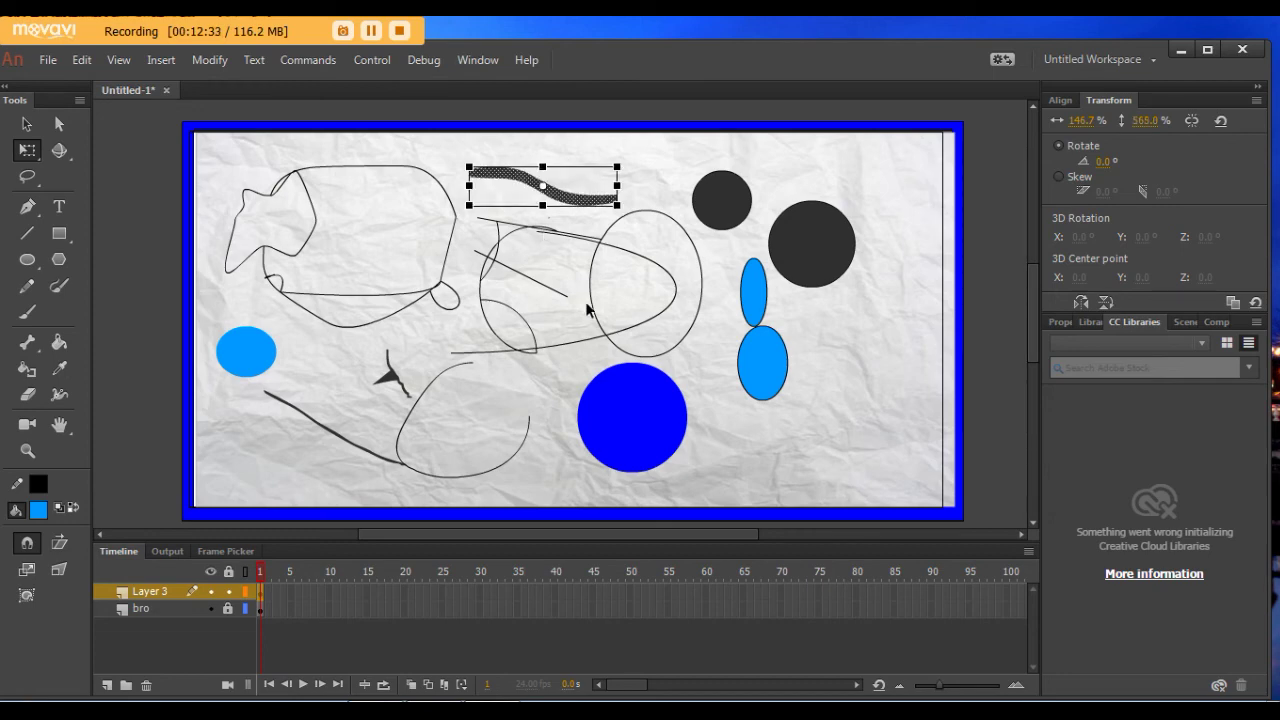
pyautogui.click(371, 167)
pyautogui.click(320, 250)
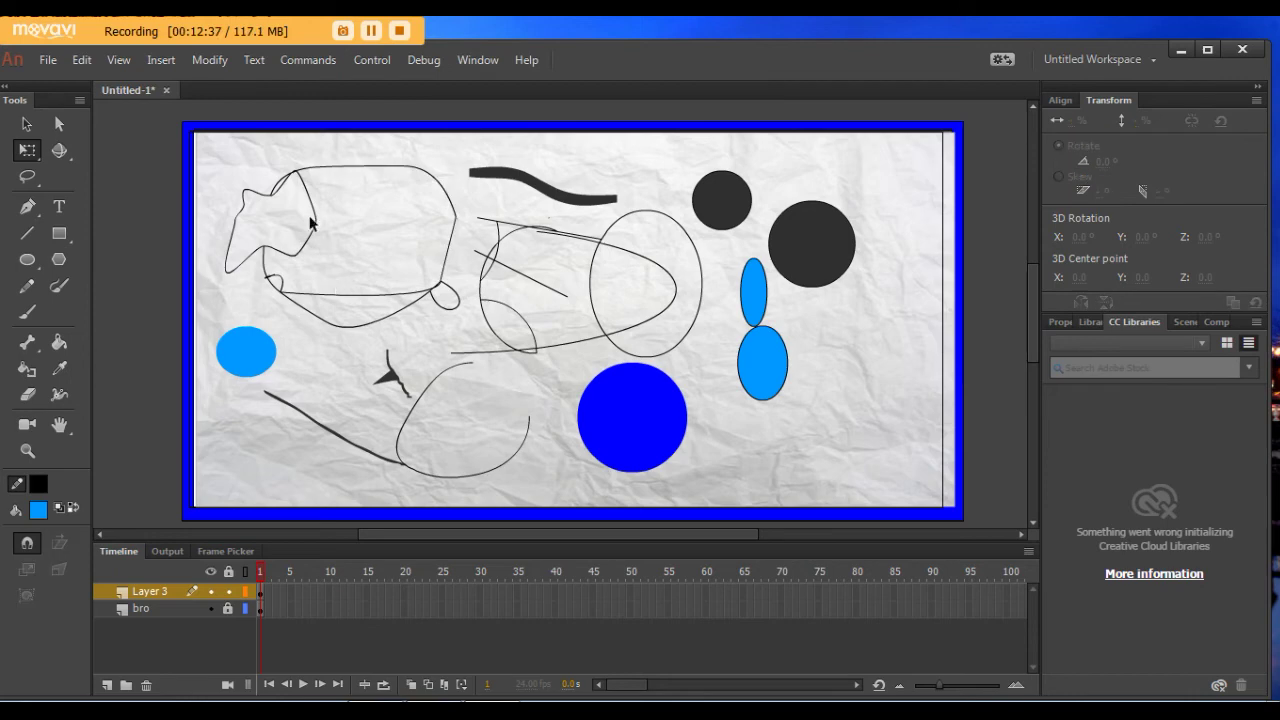
# Select the area around the large left outline, including the neighbouring line ends, and move it right over the two light blue ovals
pyautogui.moveTo(235, 167)
pyautogui.mouseDown()
pyautogui.moveTo(293, 250)
pyautogui.moveTo(461, 339)
pyautogui.mouseUp()
pyautogui.click(240, 145)
pyautogui.moveTo(206, 161)
pyautogui.mouseDown()
pyautogui.moveTo(328, 272)
pyautogui.moveTo(474, 336)
pyautogui.moveTo(463, 316)
pyautogui.moveTo(462, 344)
pyautogui.mouseUp()
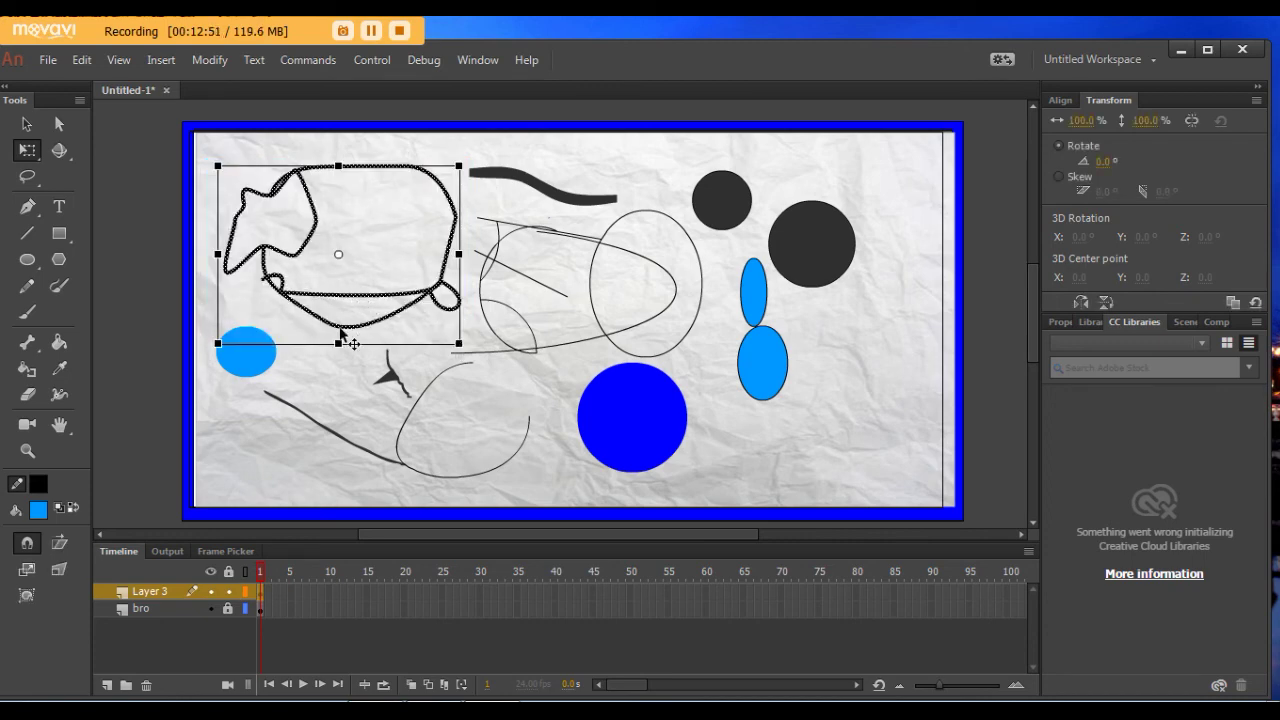
pyautogui.moveTo(338, 343)
pyautogui.mouseDown()
pyautogui.moveTo(337, 371)
pyautogui.moveTo(338, 343)
pyautogui.mouseUp()
pyautogui.moveTo(371, 228); pyautogui.dragTo(478, 252)
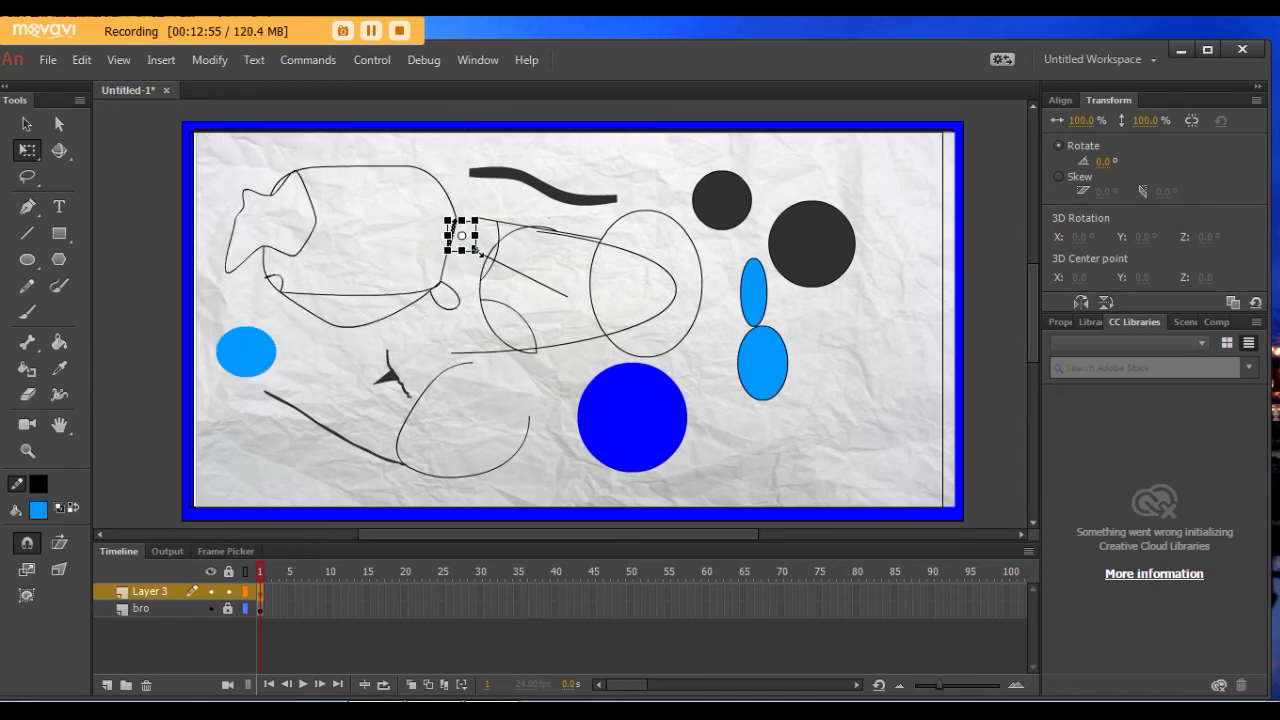
pyautogui.moveTo(207, 146); pyautogui.dragTo(522, 362)
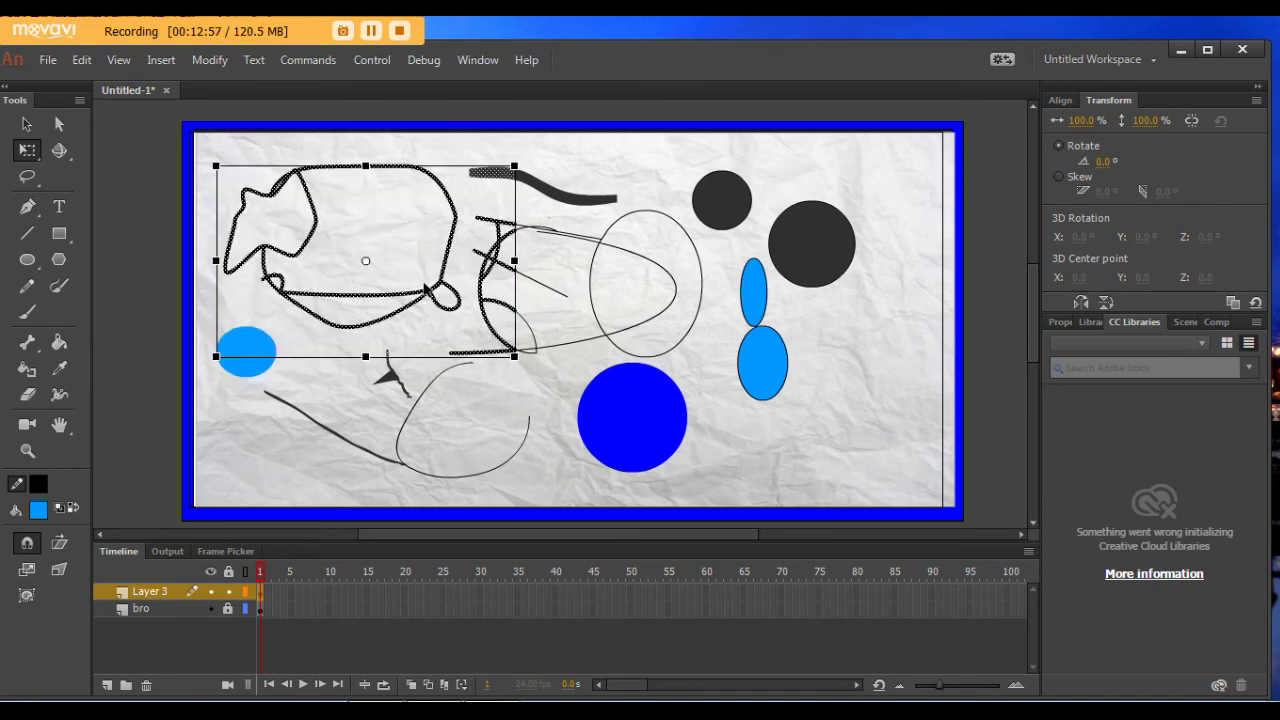
pyautogui.moveTo(431, 312)
pyautogui.mouseDown()
pyautogui.moveTo(620, 370)
pyautogui.moveTo(815, 381)
pyautogui.mouseUp()
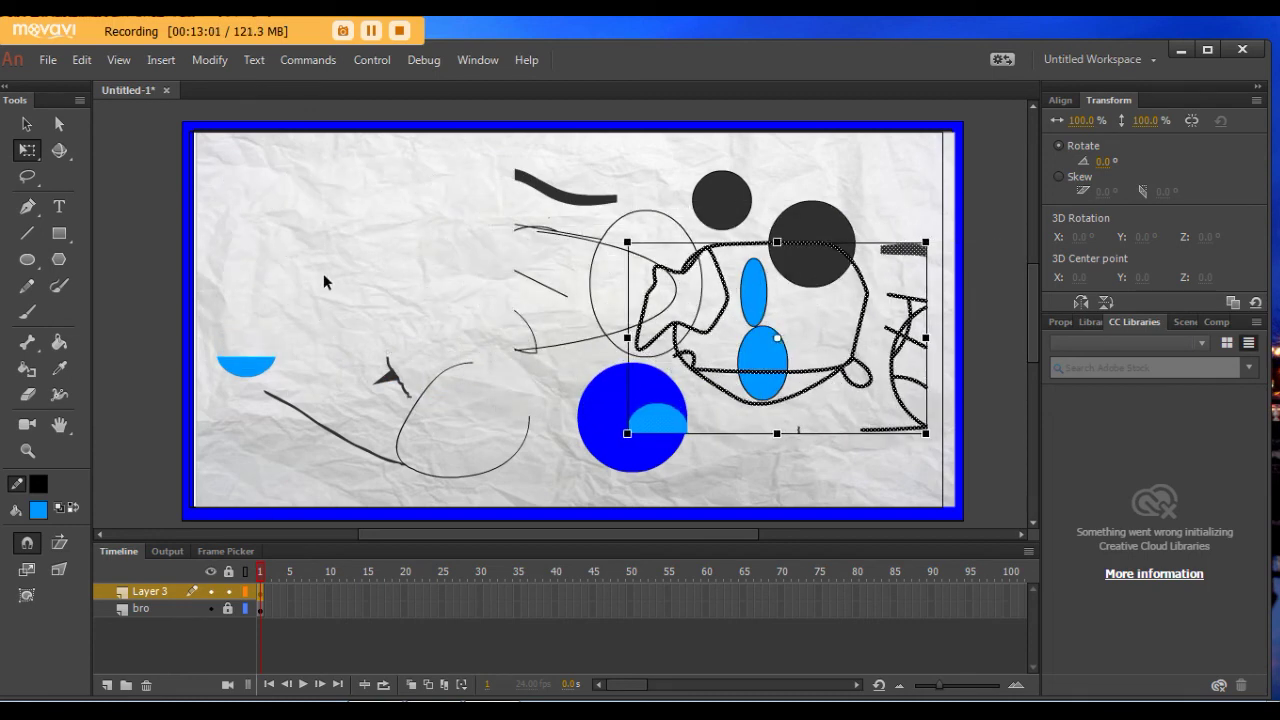
# Select the area around the open curve below the emptied space and move it up and left, and deselect it
pyautogui.moveTo(585, 495); pyautogui.dragTo(318, 286)
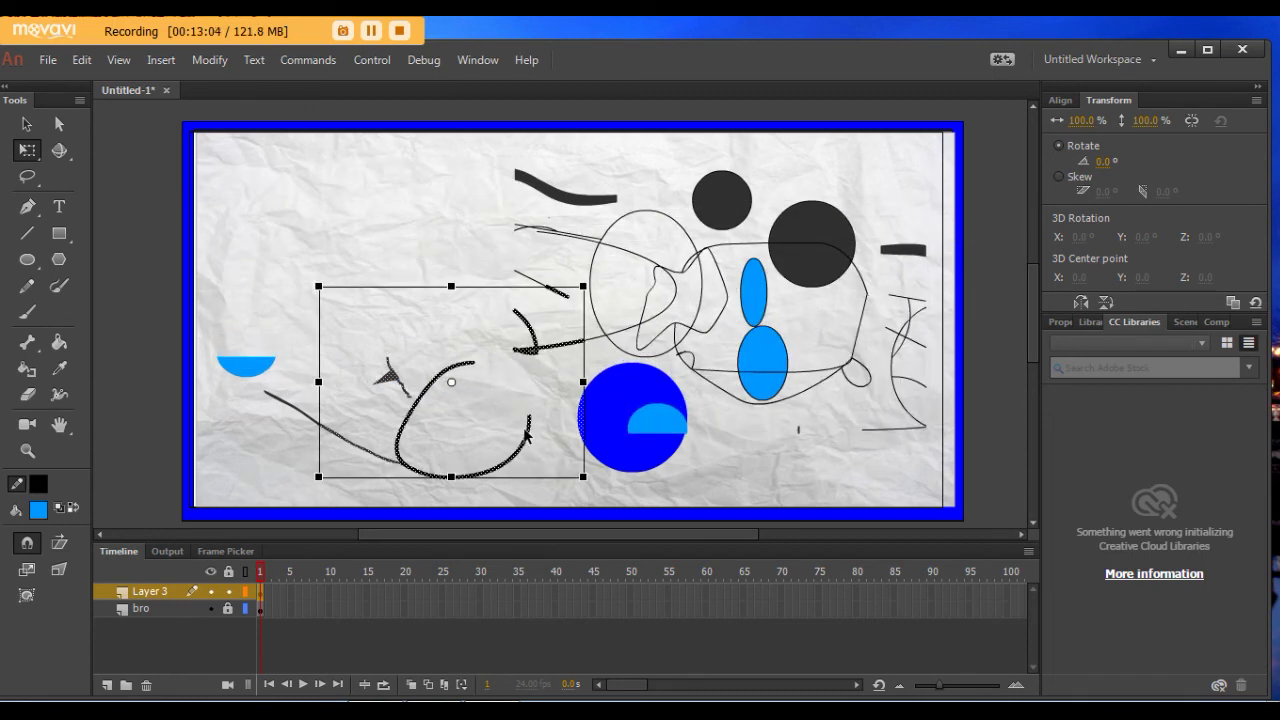
pyautogui.click(526, 428)
pyautogui.moveTo(297, 325)
pyautogui.mouseDown()
pyautogui.moveTo(551, 490)
pyautogui.moveTo(492, 414)
pyautogui.moveTo(458, 334)
pyautogui.mouseUp()
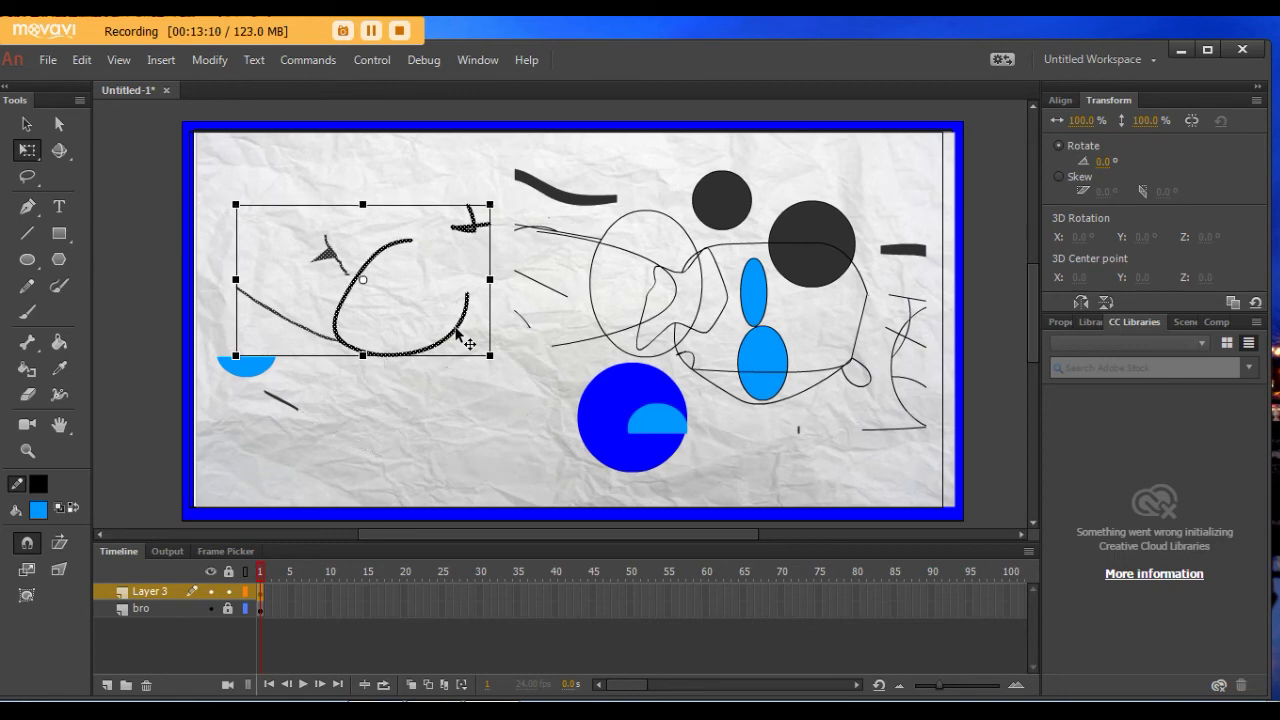
pyautogui.click(422, 426)
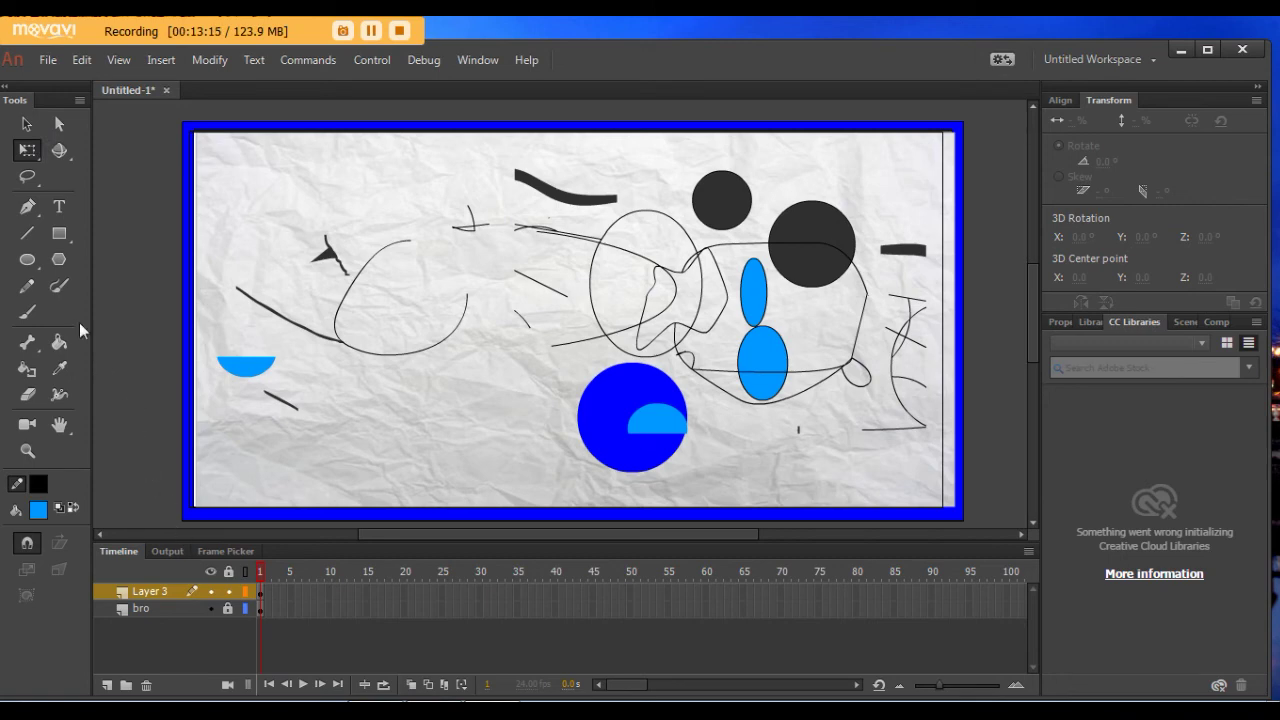
# Examine the anchor points of the moved open curve with the Subselection tool, and deselect it
pyautogui.click(59, 150)
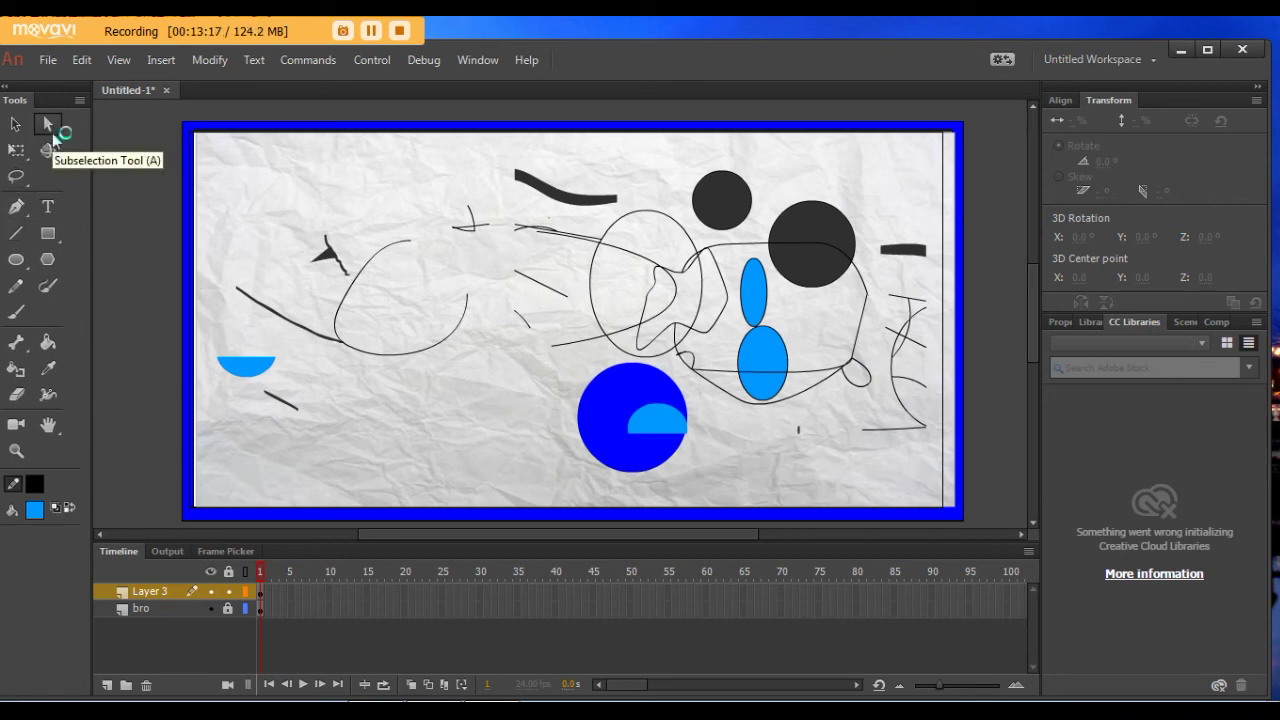
pyautogui.press('v')
pyautogui.click(450, 341)
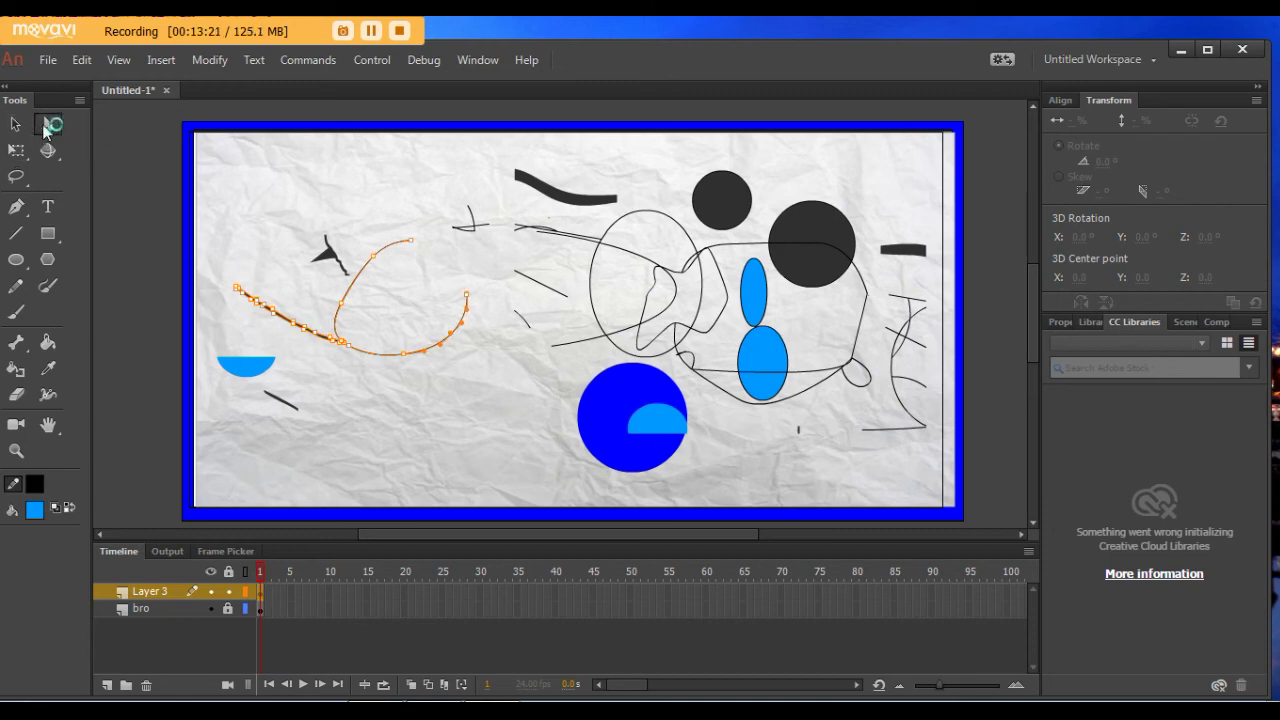
pyautogui.click(389, 206)
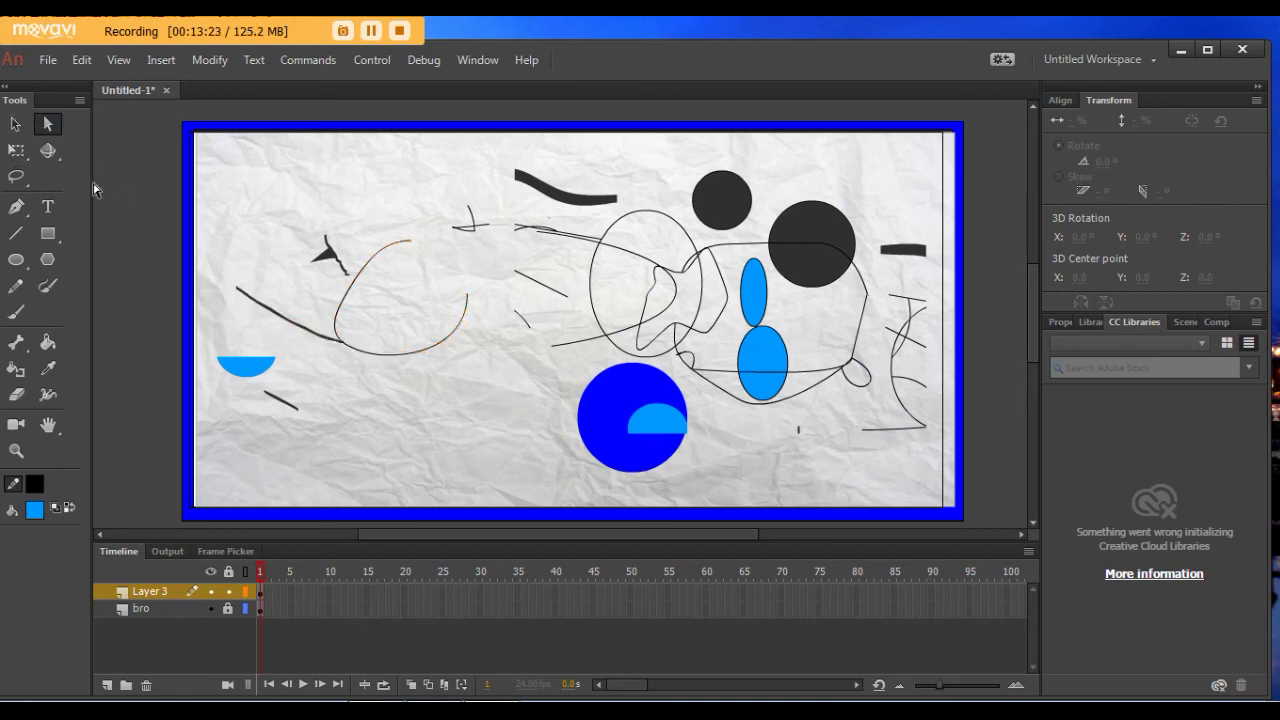
# Lasso freehand around the moved open curve, selecting a small piece of its lower right edge
pyautogui.click(20, 178)
pyautogui.moveTo(258, 197); pyautogui.dragTo(356, 190)
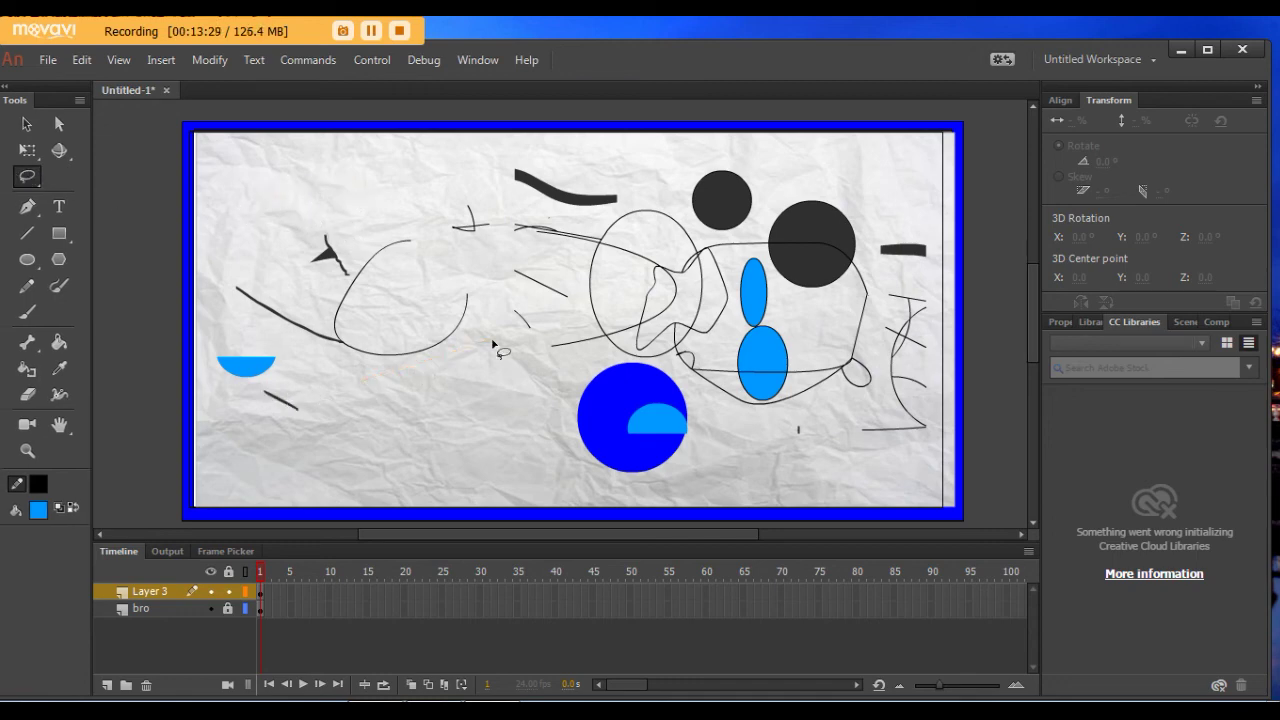
pyautogui.moveTo(447, 338); pyautogui.dragTo(452, 372)
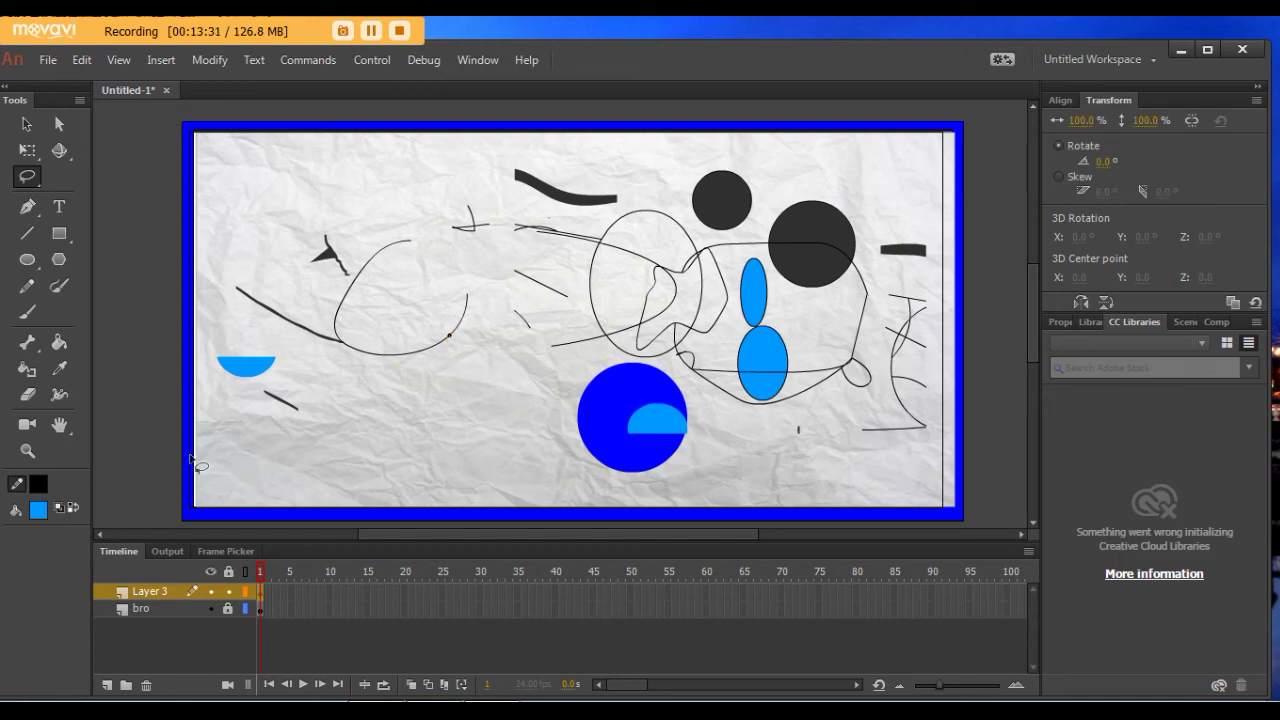
# Draw two short lines, a boxy outline, two ellipses and two small rectangles with the Pencil tool around the open curve
pyautogui.click(27, 286)
pyautogui.moveTo(203, 258); pyautogui.dragTo(349, 185)
pyautogui.moveTo(361, 408)
pyautogui.mouseDown()
pyautogui.moveTo(417, 350)
pyautogui.moveTo(458, 367)
pyautogui.moveTo(454, 406)
pyautogui.moveTo(402, 418)
pyautogui.moveTo(354, 385)
pyautogui.mouseUp()
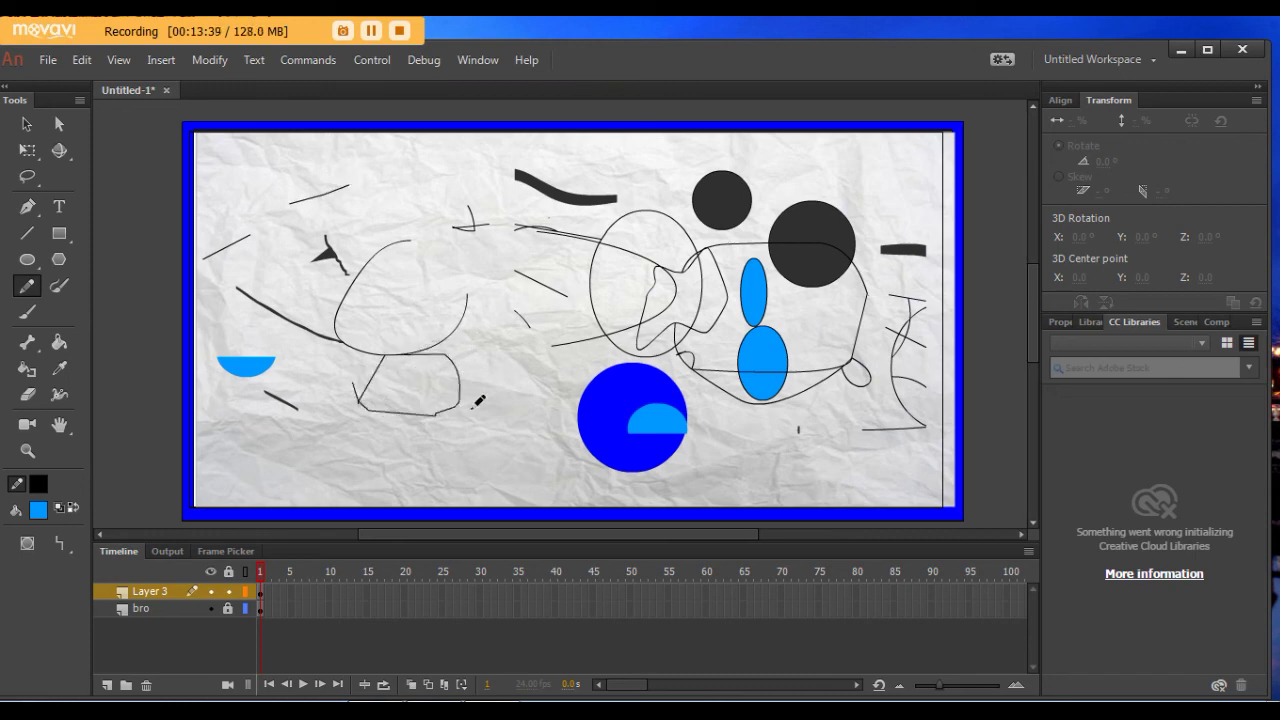
pyautogui.moveTo(391, 197)
pyautogui.mouseDown()
pyautogui.moveTo(386, 178)
pyautogui.moveTo(438, 186)
pyautogui.moveTo(412, 209)
pyautogui.moveTo(388, 196)
pyautogui.mouseUp()
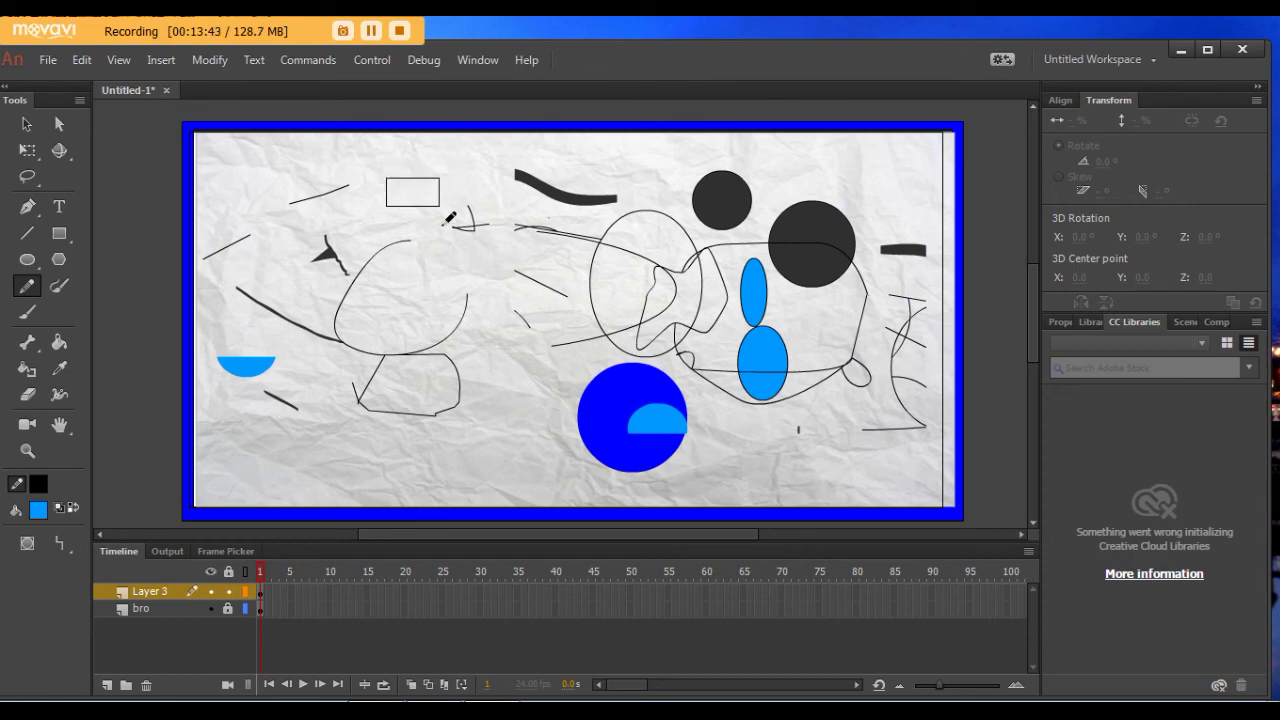
pyautogui.moveTo(221, 158)
pyautogui.mouseDown()
pyautogui.moveTo(281, 161)
pyautogui.moveTo(289, 190)
pyautogui.moveTo(249, 203)
pyautogui.moveTo(222, 158)
pyautogui.mouseUp()
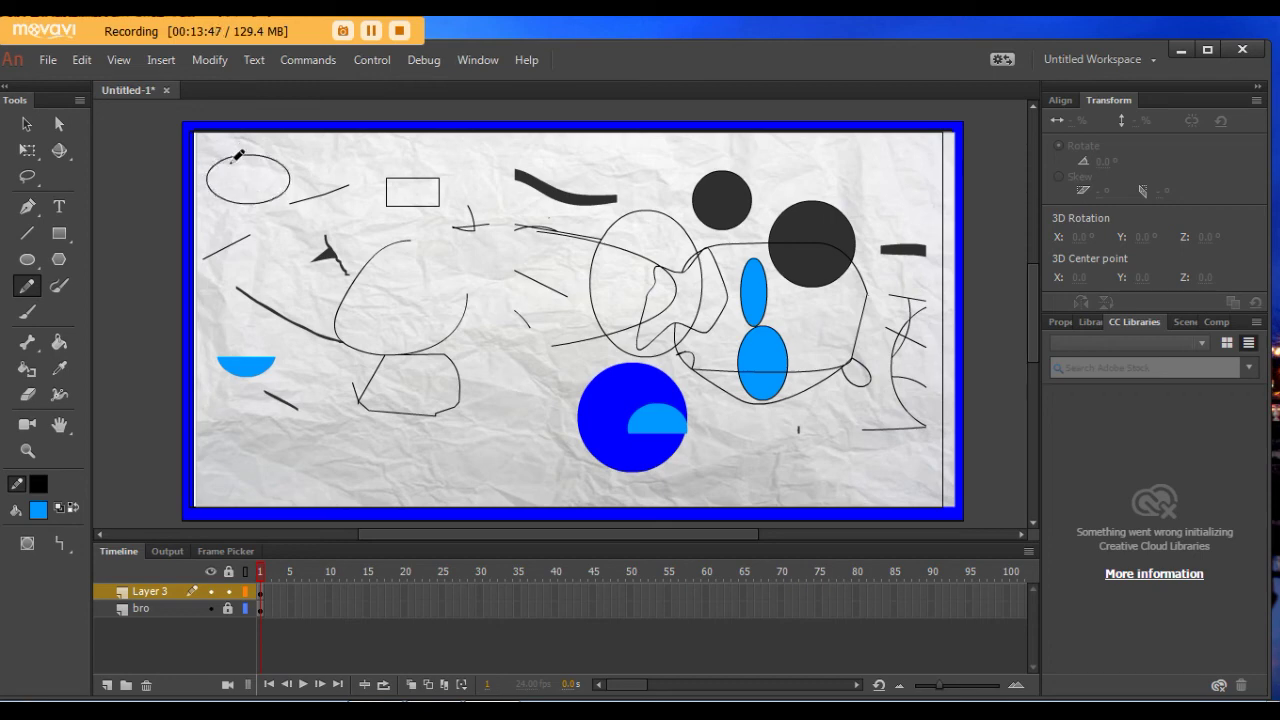
pyautogui.moveTo(424, 266)
pyautogui.mouseDown()
pyautogui.moveTo(462, 256)
pyautogui.moveTo(410, 286)
pyautogui.moveTo(456, 258)
pyautogui.mouseUp()
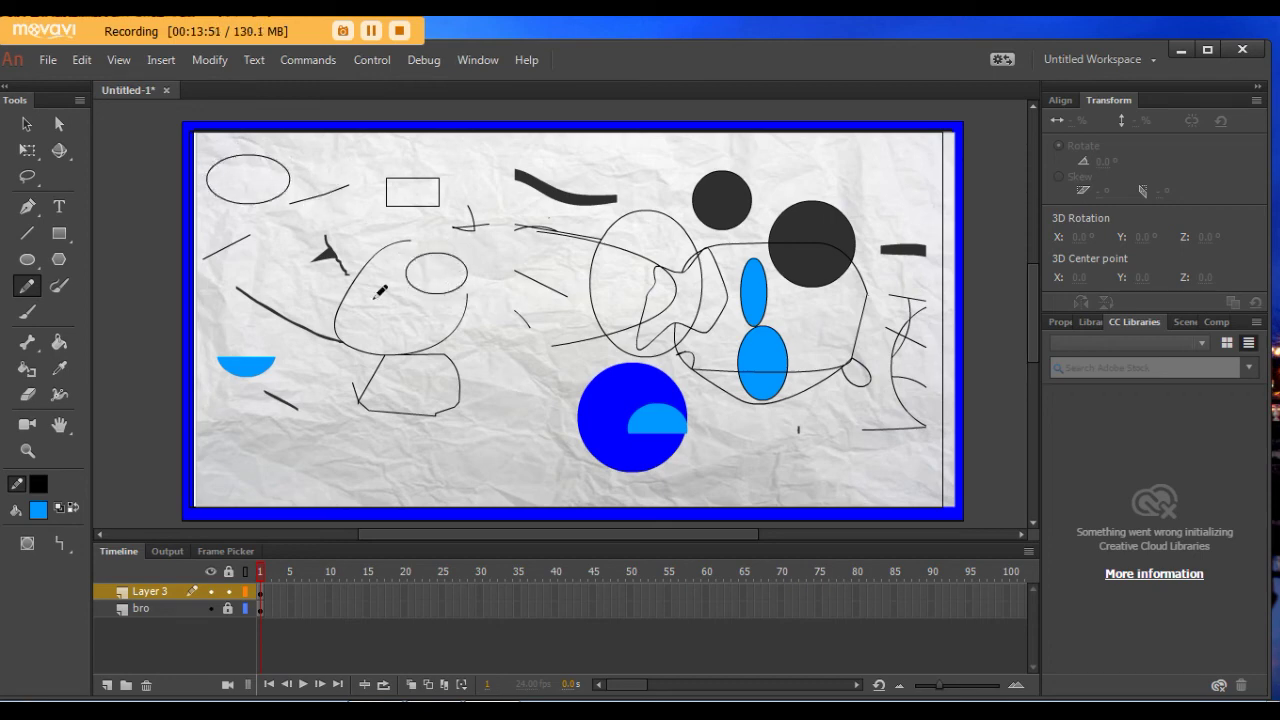
pyautogui.moveTo(480, 343)
pyautogui.mouseDown()
pyautogui.moveTo(476, 360)
pyautogui.moveTo(516, 391)
pyautogui.moveTo(516, 345)
pyautogui.moveTo(481, 330)
pyautogui.moveTo(474, 362)
pyautogui.mouseUp()
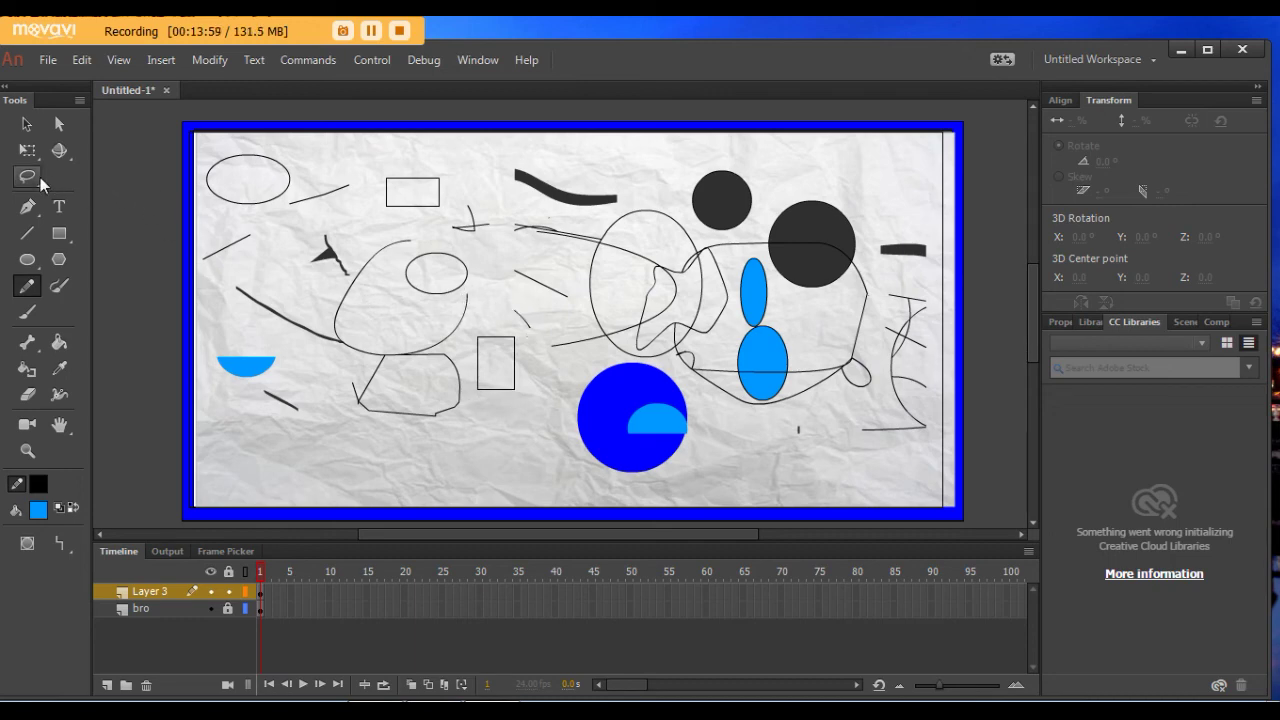
# Select parts of the upper small rectangle and the open curve with the Polygon tool, and switch back to the Lasso tool
pyautogui.click(40, 177)
pyautogui.moveTo(17, 188); pyautogui.dragTo(73, 196)
pyautogui.click(357, 202)
pyautogui.click(441, 190)
pyautogui.click(376, 250)
pyautogui.doubleClick(392, 270)
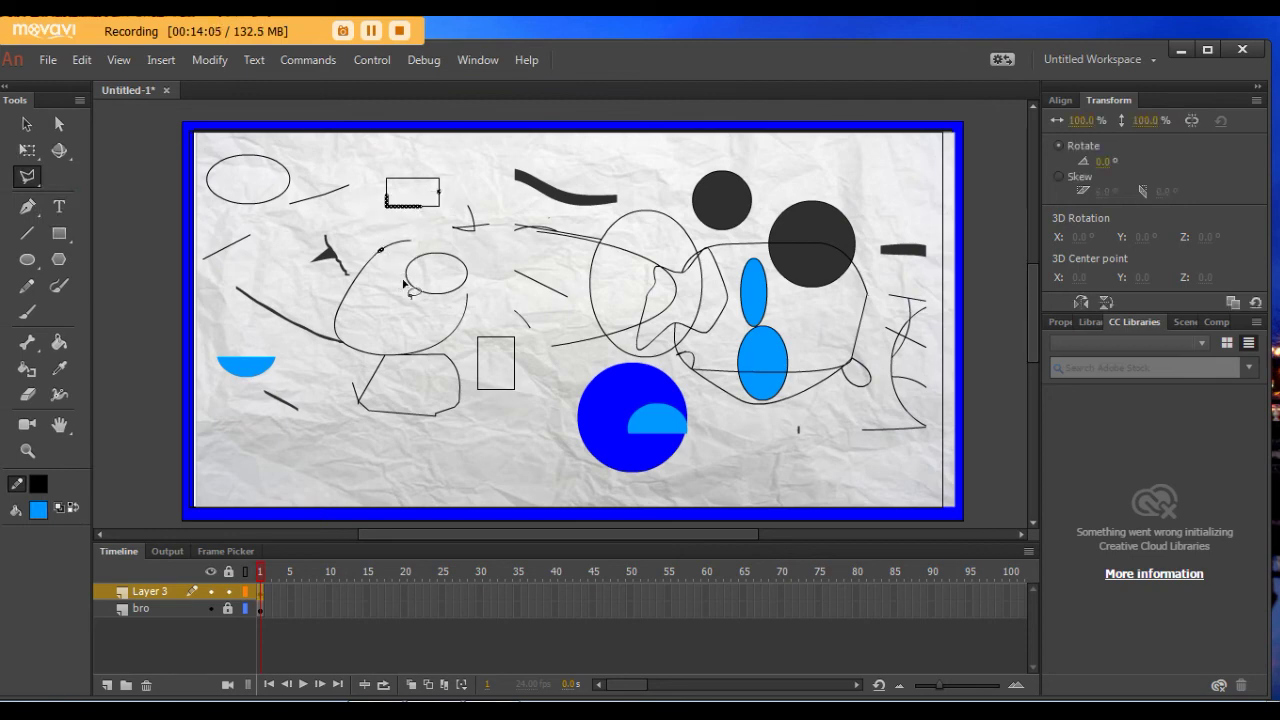
pyautogui.click(36, 180)
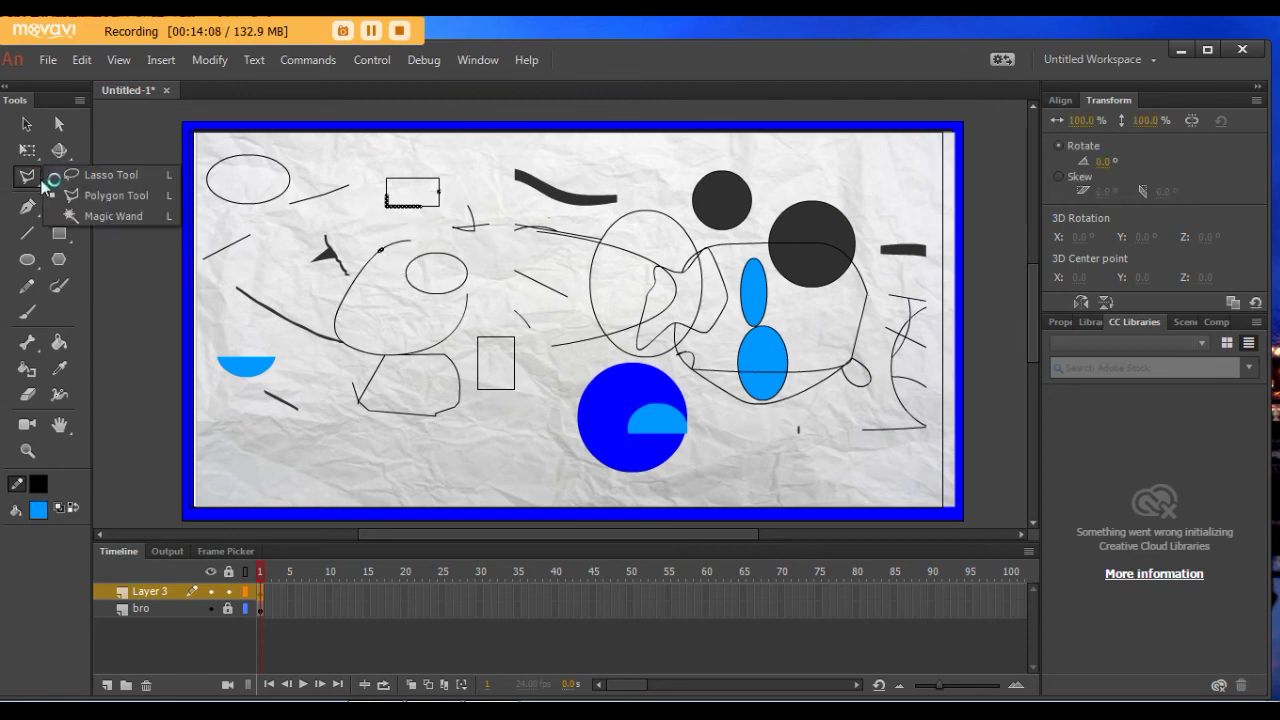
pyautogui.click(90, 175)
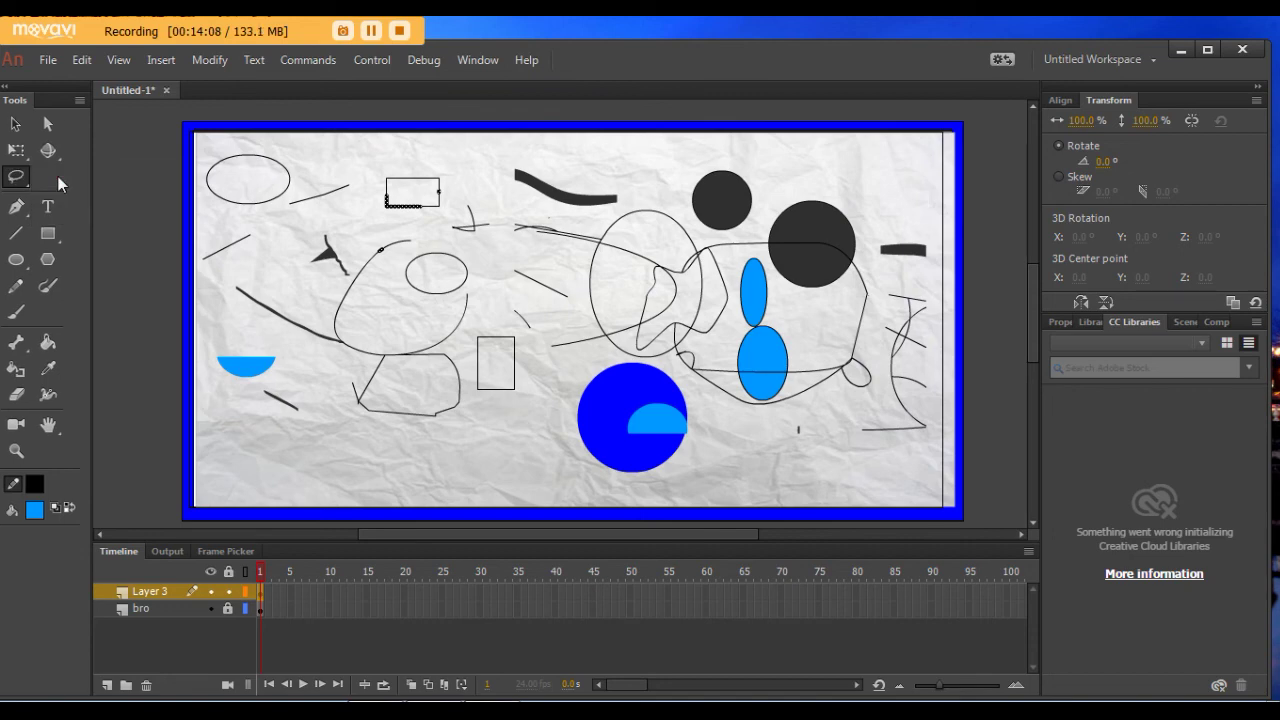
# Draw a curved Pen path from the upper-left ellipse through the small ellipse to the thick slanted line, and undo the last point
pyautogui.click(17, 208)
pyautogui.click(250, 203)
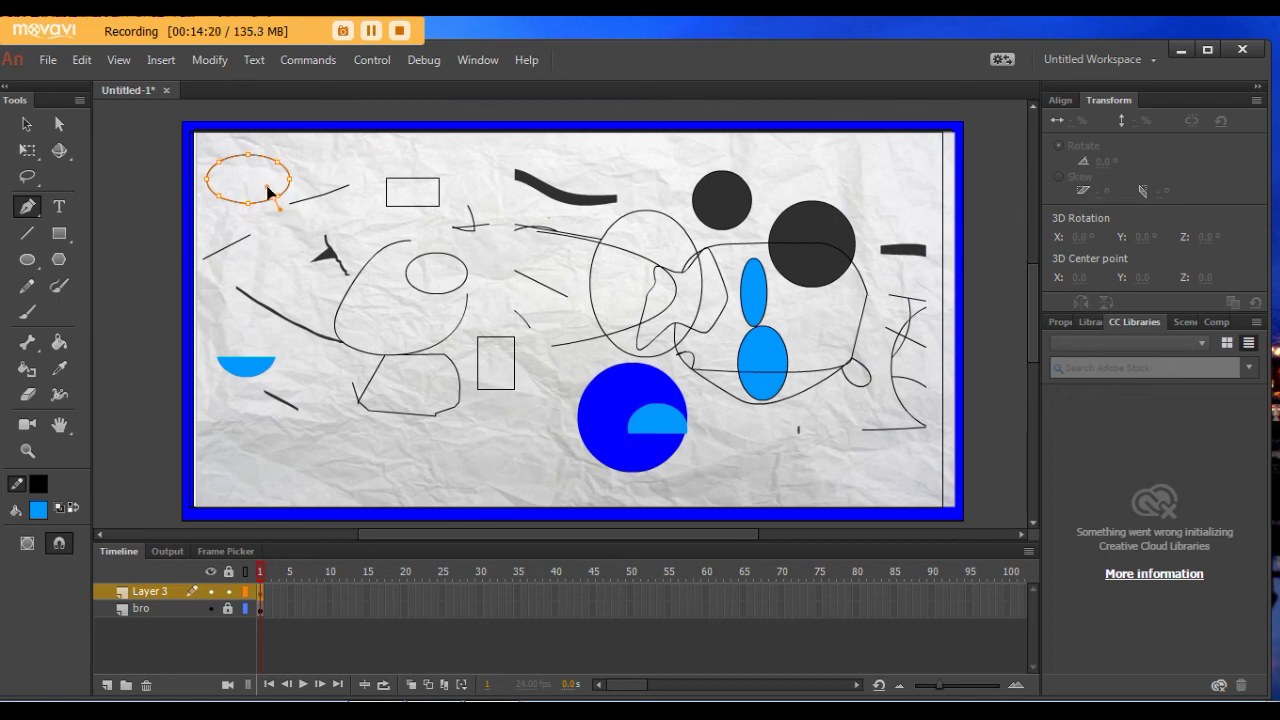
pyautogui.moveTo(277, 196); pyautogui.dragTo(270, 250)
pyautogui.click(414, 266)
pyautogui.moveTo(436, 251); pyautogui.dragTo(436, 271)
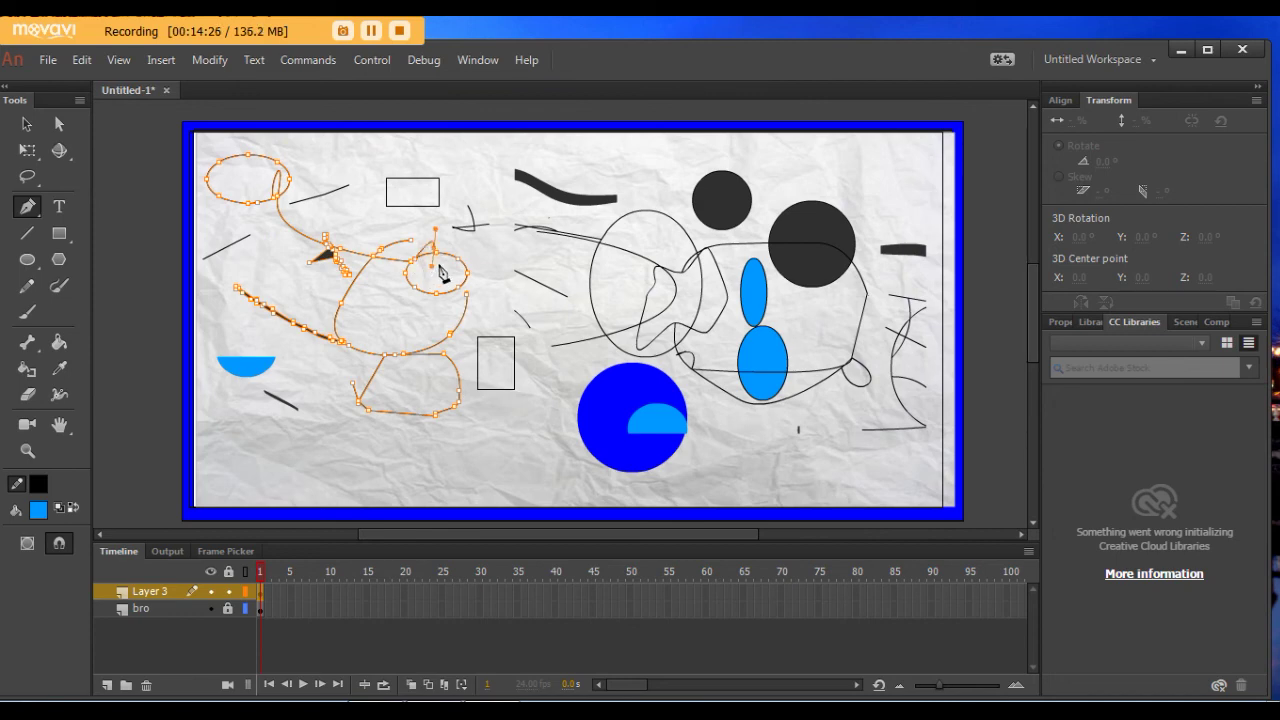
pyautogui.press('Escape')
pyautogui.moveTo(305, 334); pyautogui.dragTo(295, 348)
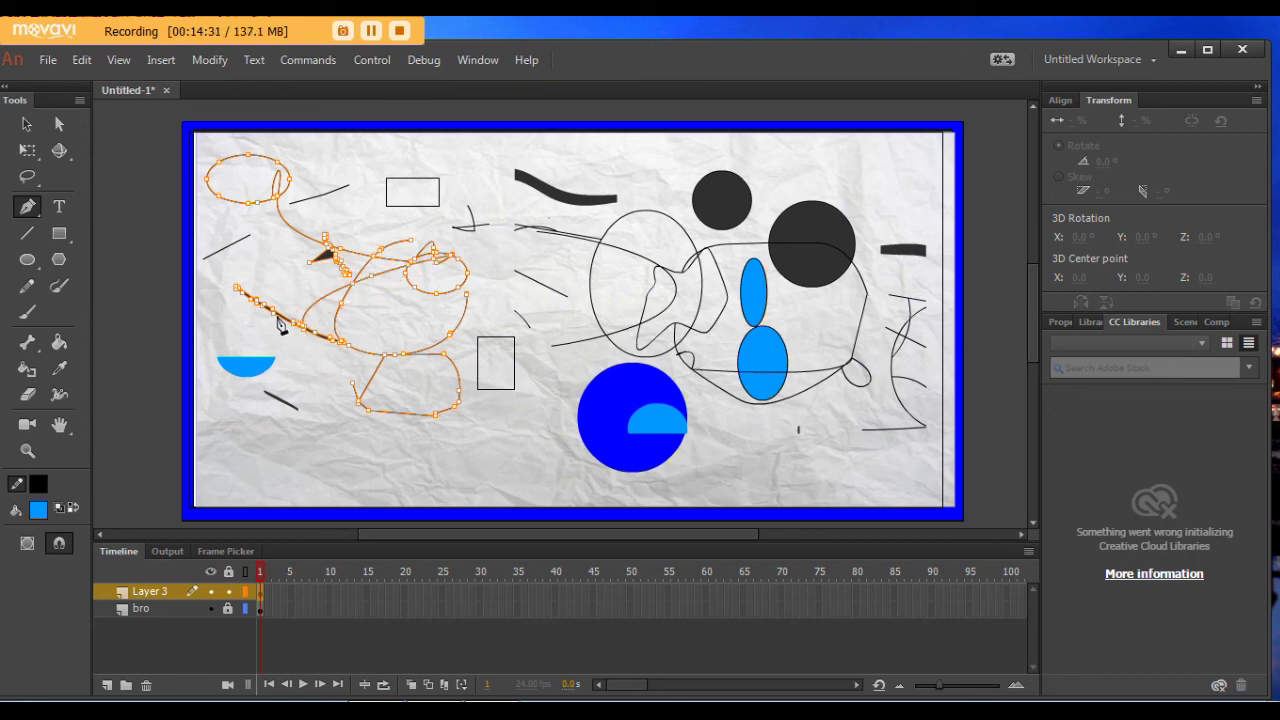
pyautogui.click(219, 361)
pyautogui.hotkey('ctrl', 'z')
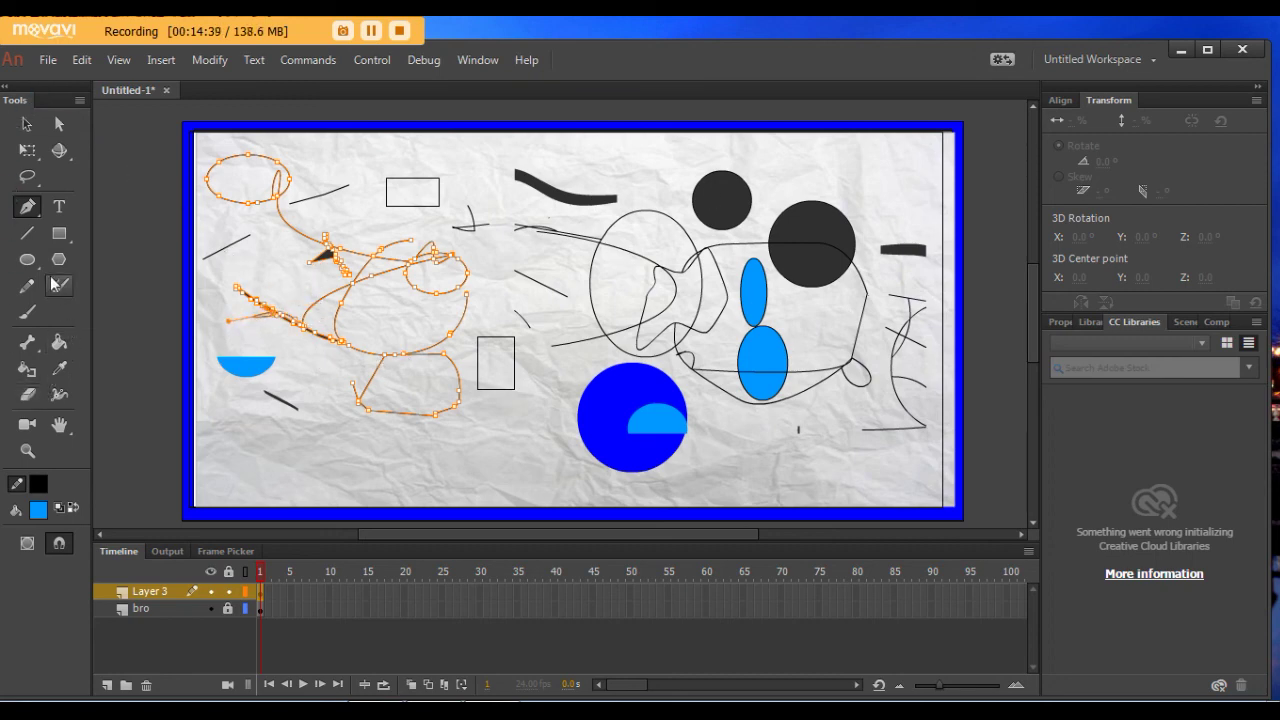
# Thicken the upper small rectangle's outline into a nearly solid black shape with the Width tool
pyautogui.click(60, 396)
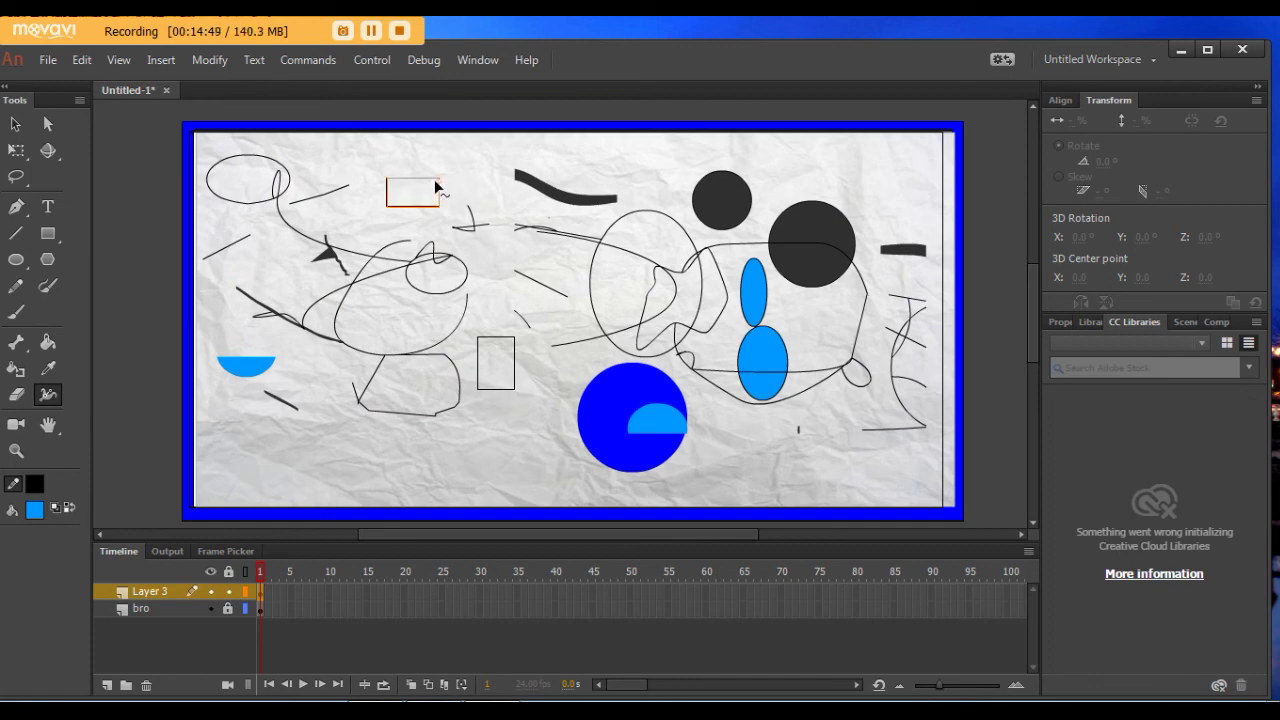
pyautogui.moveTo(437, 185)
pyautogui.mouseDown()
pyautogui.moveTo(462, 180)
pyautogui.moveTo(460, 210)
pyautogui.mouseUp()
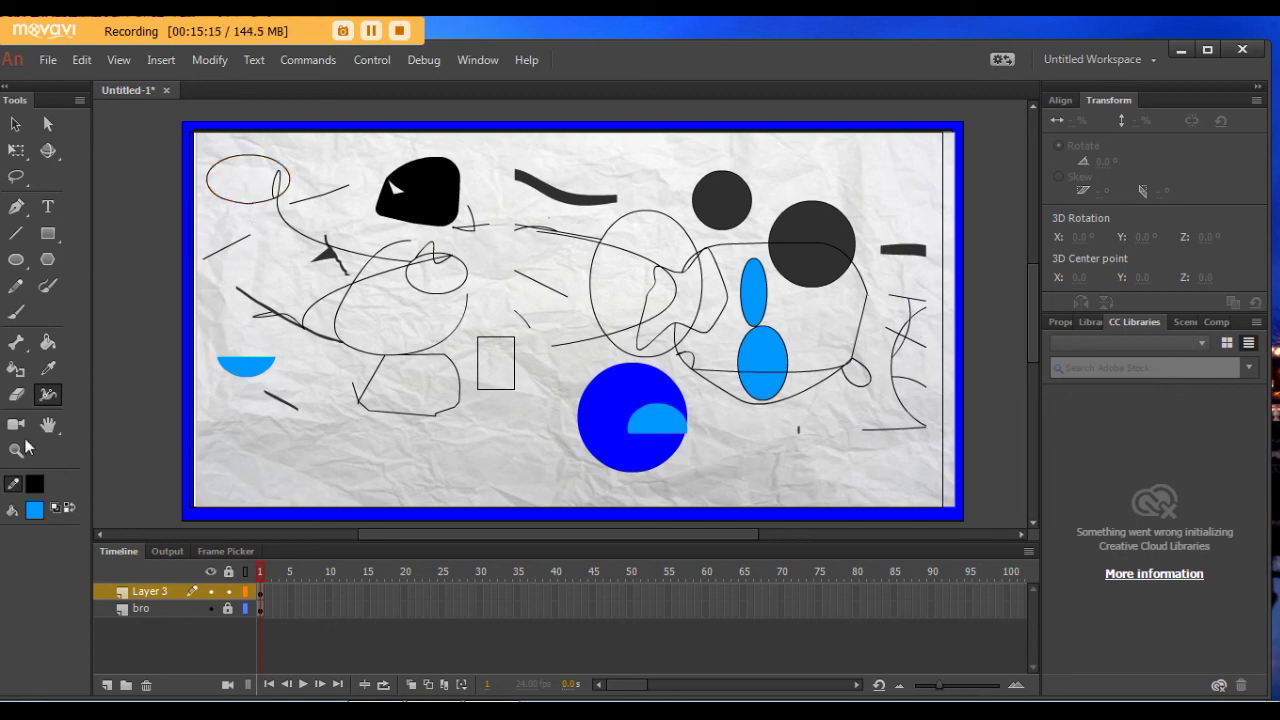
# Draw a light blue circle with a black outline in the lower-left area of the stage with the Oval tool
pyautogui.click(18, 232)
pyautogui.click(16, 259)
pyautogui.moveTo(250, 425); pyautogui.dragTo(324, 500)
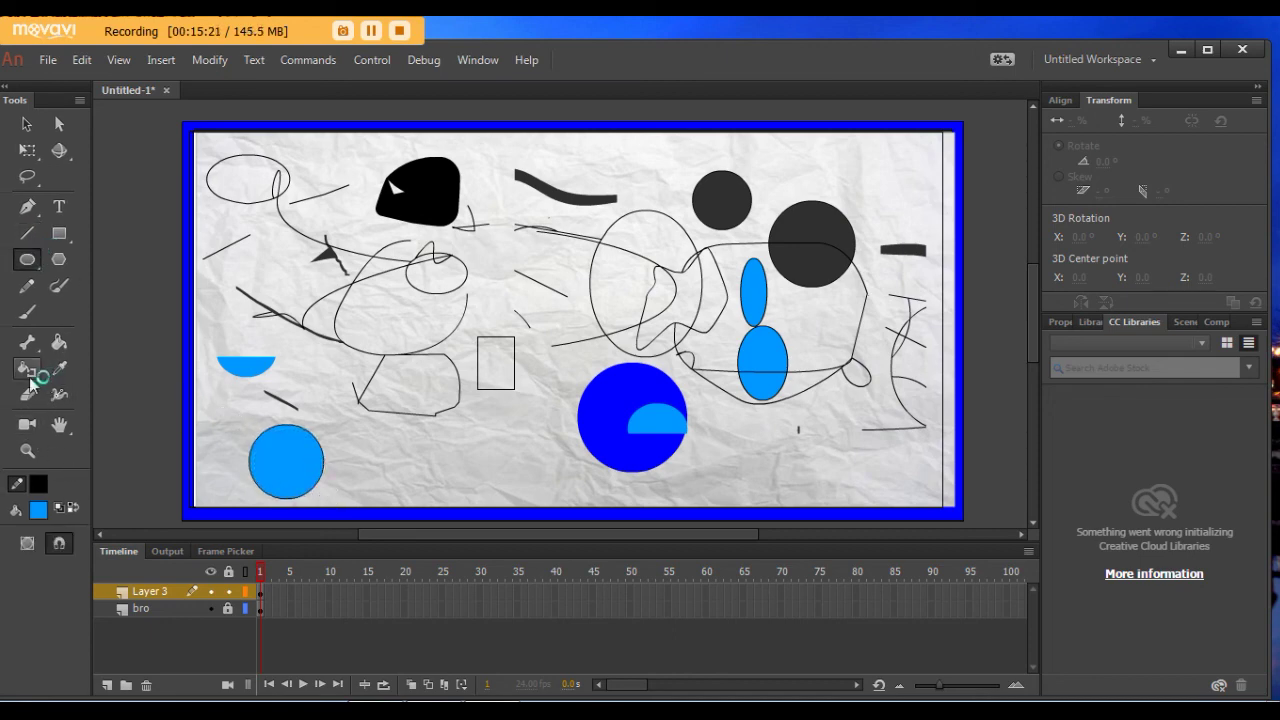
pyautogui.click(59, 394)
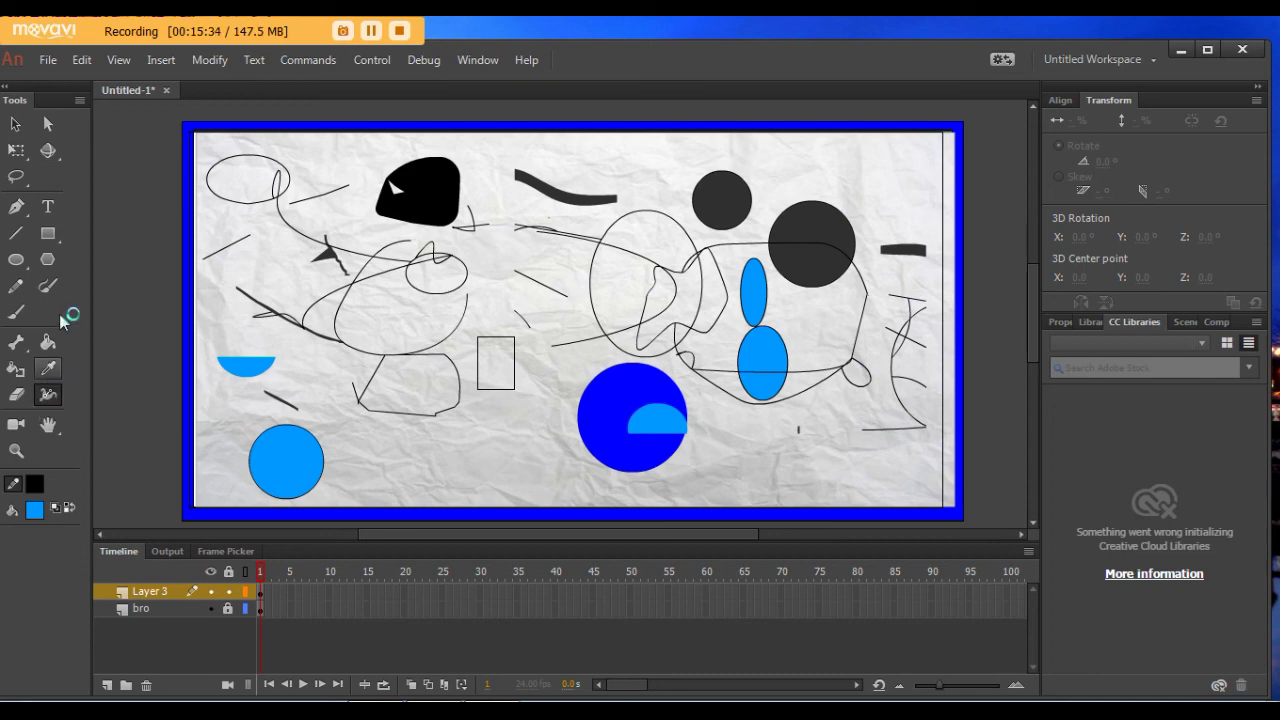
pyautogui.click(47, 424)
pyautogui.moveTo(458, 353)
pyautogui.mouseDown()
pyautogui.moveTo(438, 347)
pyautogui.moveTo(462, 347)
pyautogui.mouseUp()
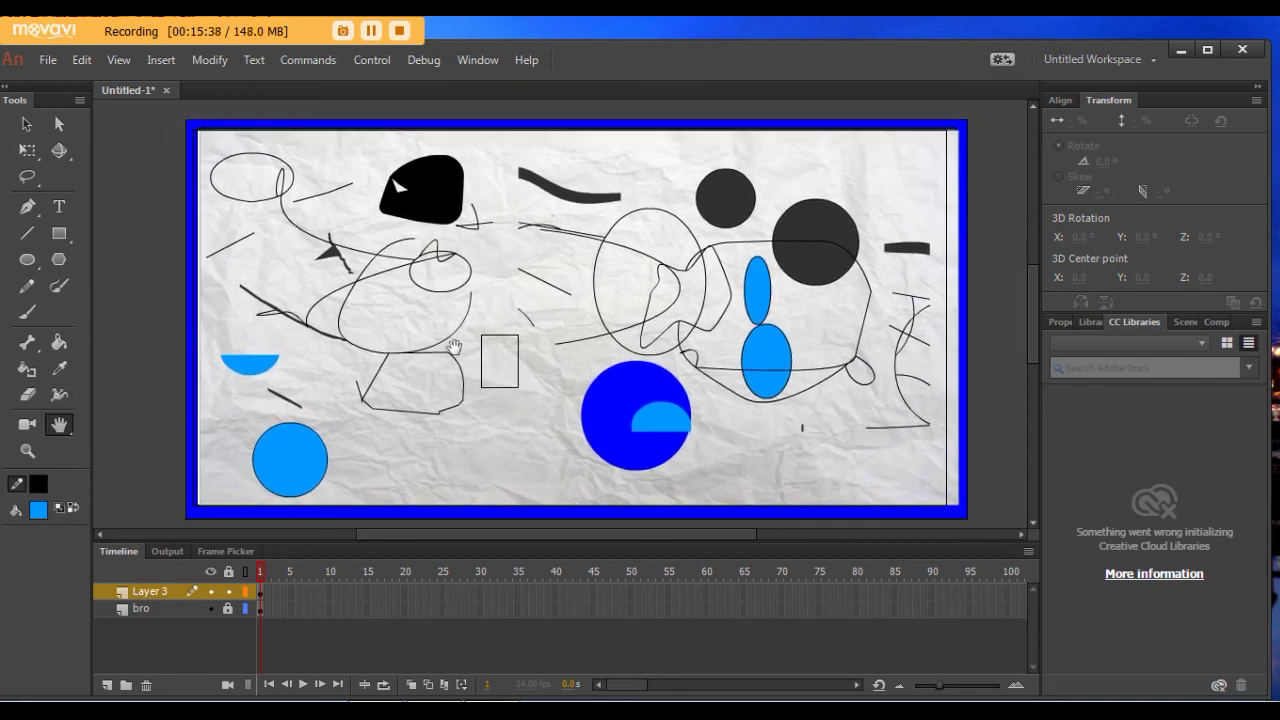
# Swap the stroke and fill colours back and forth, ending with a black stroke and light blue fill
pyautogui.click(74, 508)
pyautogui.click(75, 508)
pyautogui.click(75, 508)
pyautogui.click(75, 508)
pyautogui.hotkey('ctrl', '-')
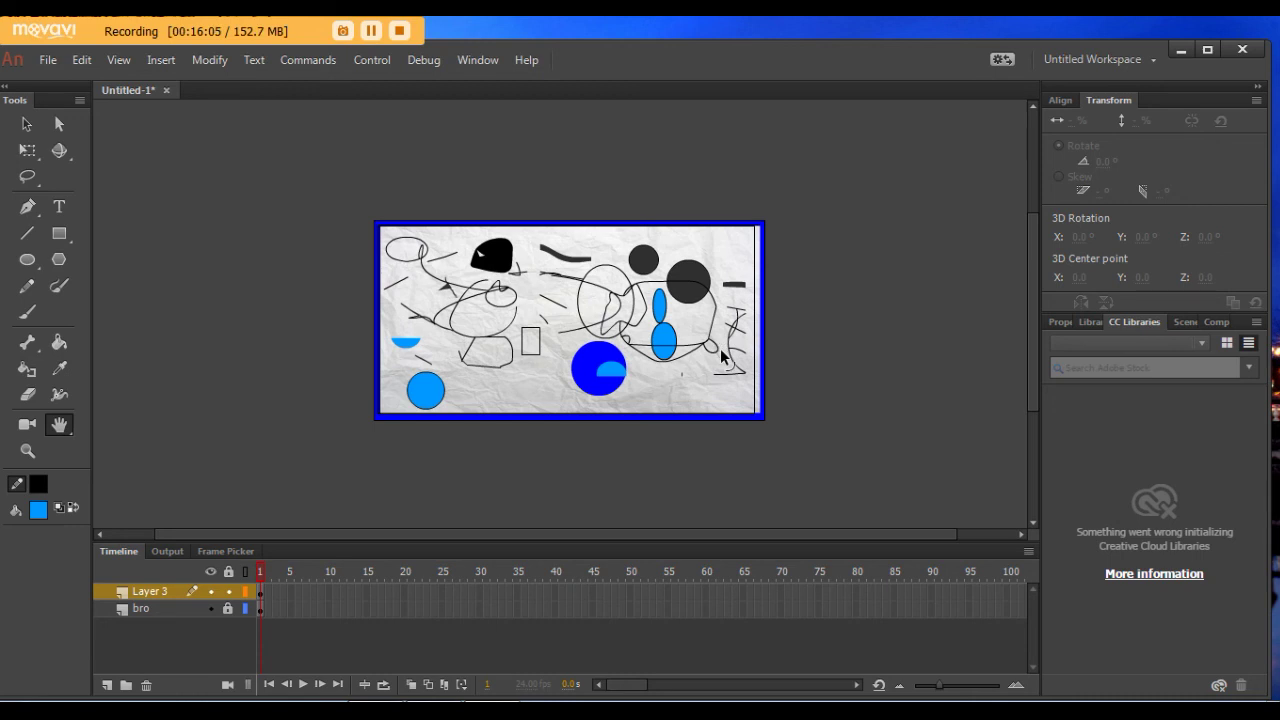
pyautogui.hotkey('ctrl', '=')
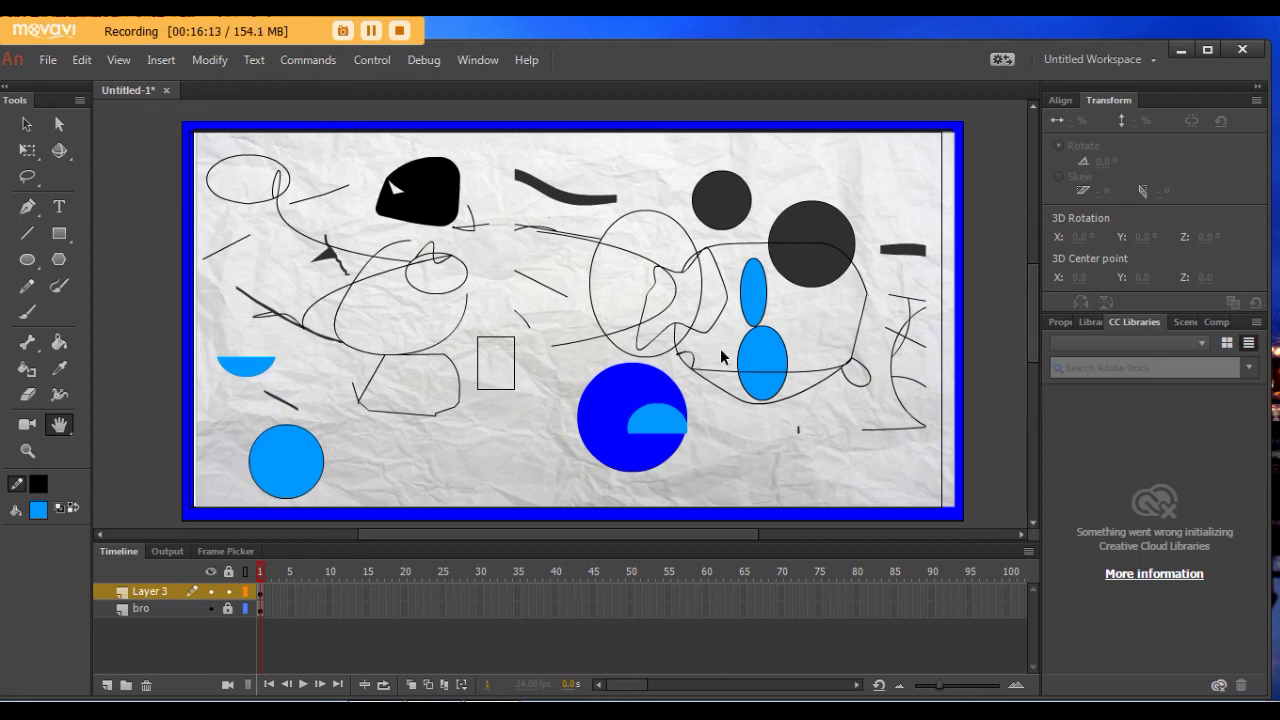
pyautogui.hotkey('ctrl', '-')
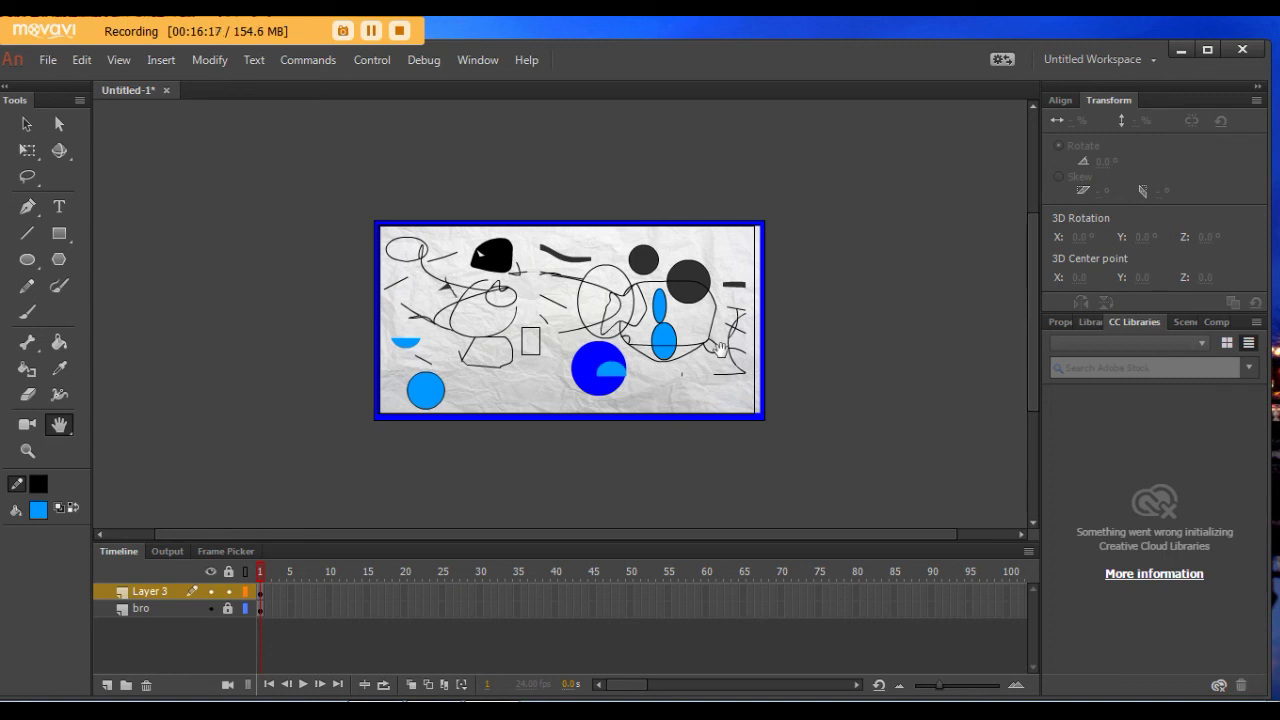
pyautogui.hotkey('ctrl', '=')
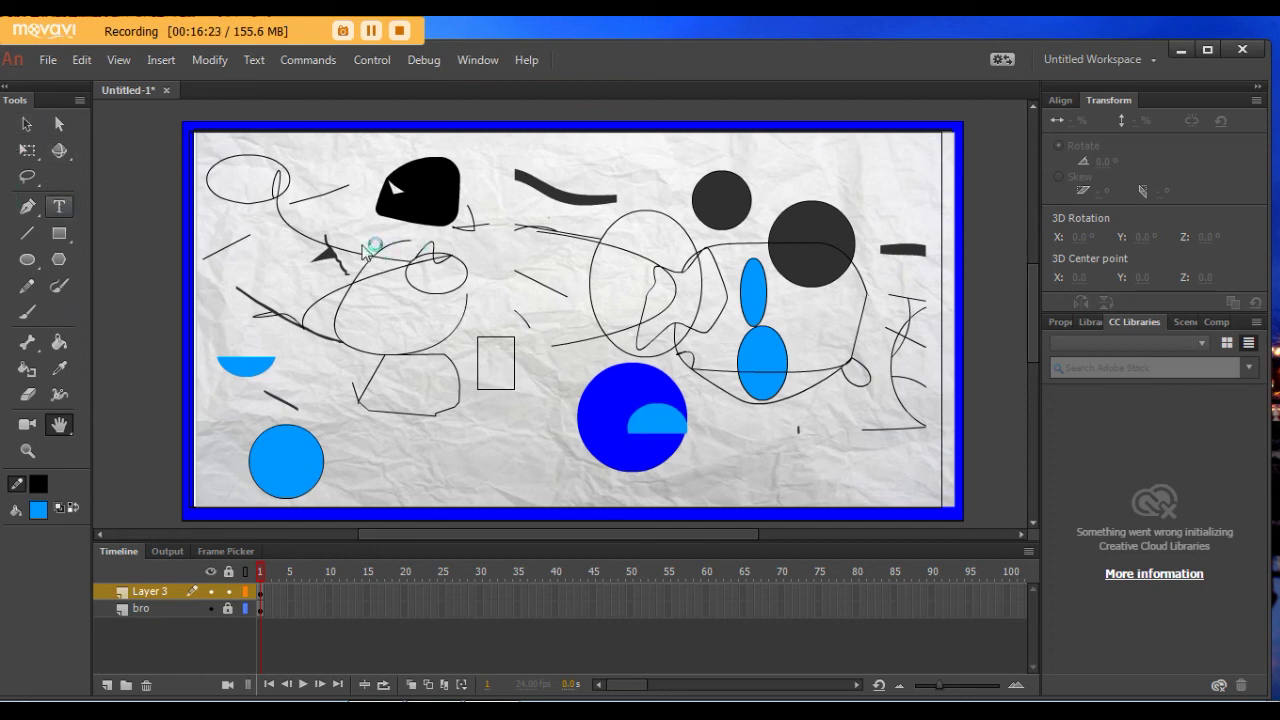
# Switch to the Text tool
pyautogui.click(60, 207)
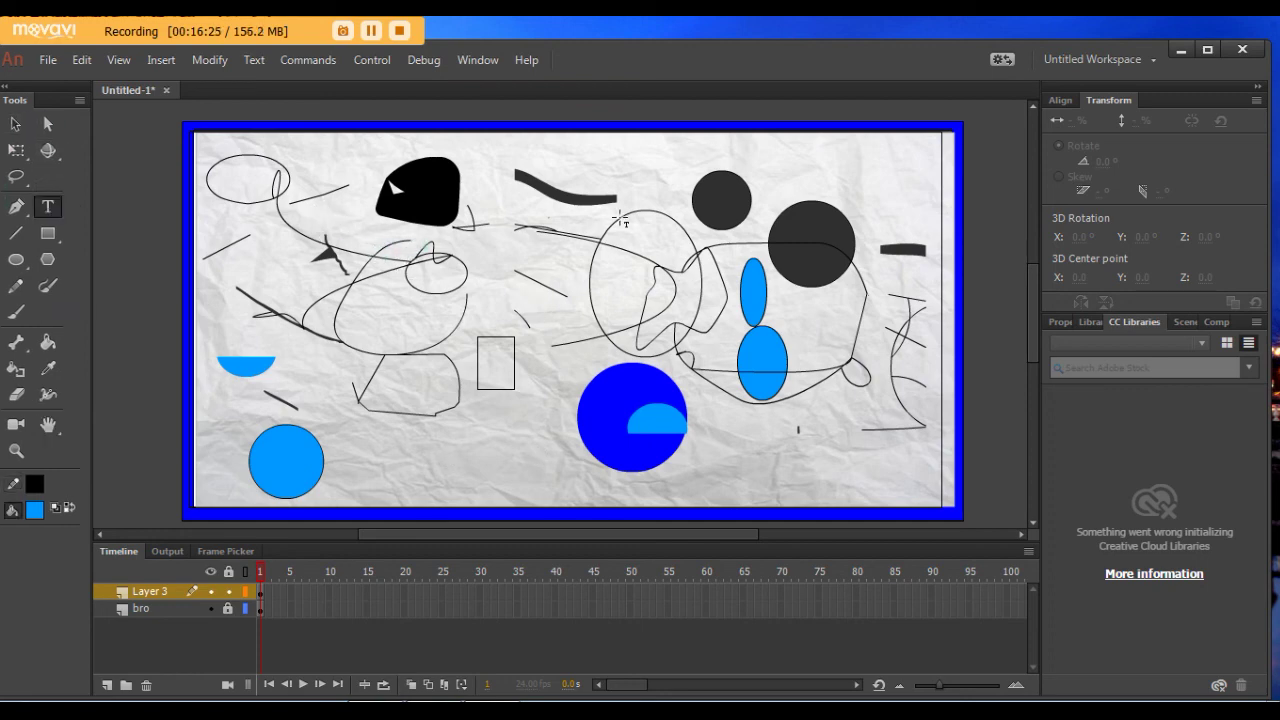